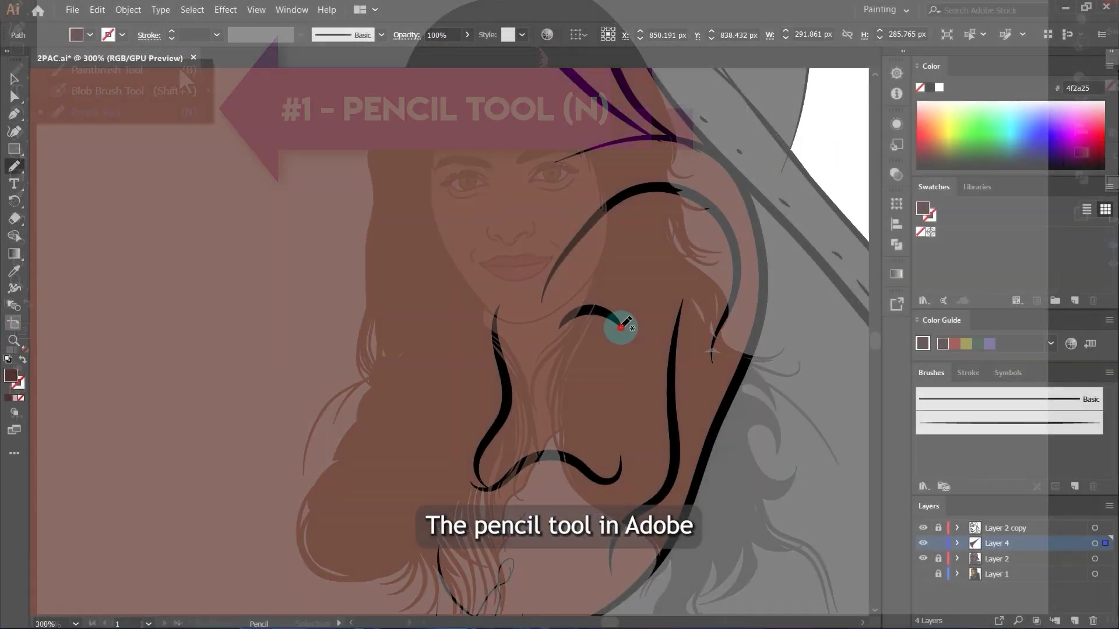
# Step: Draw a freehand shadow curve inside the ear and a highlight outline along the upper lip with the Pencil tool
pyautogui.moveTo(620, 328); pyautogui.dragTo(702, 349)
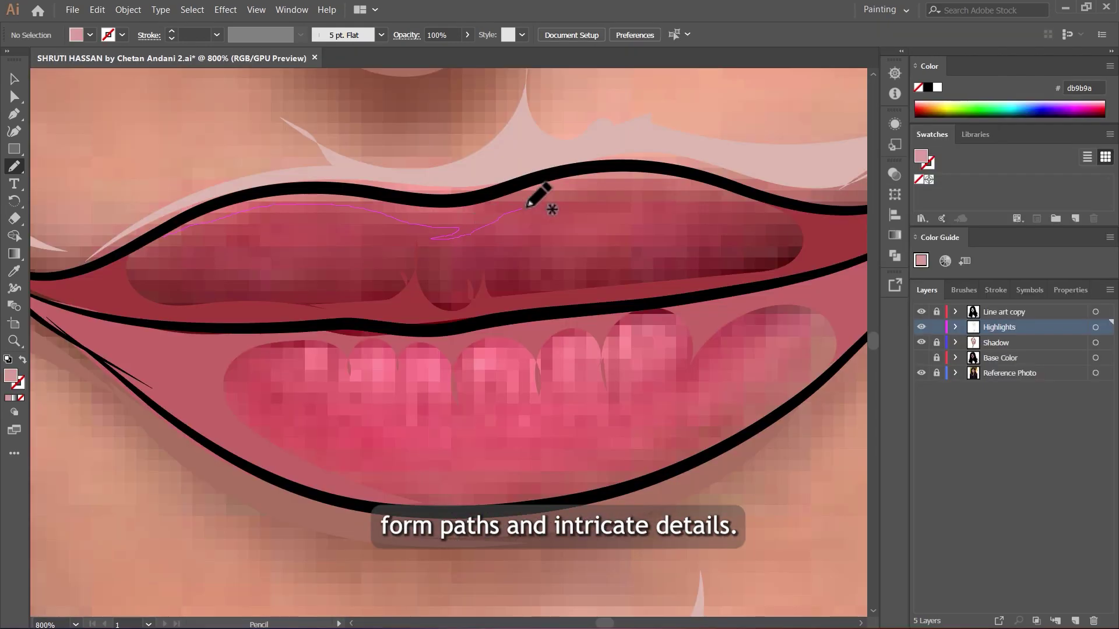
pyautogui.moveTo(524, 200)
pyautogui.mouseDown()
pyautogui.moveTo(662, 189)
pyautogui.moveTo(793, 204)
pyautogui.mouseUp()
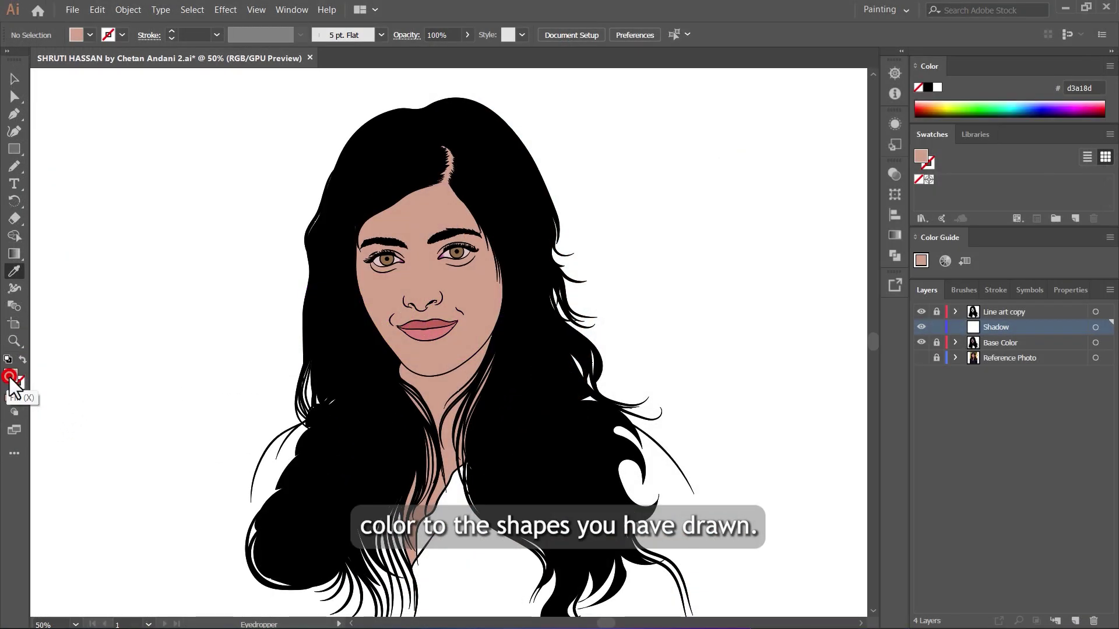
# Step: Set the fill to the darker skin tone b7755e for the shadows
pyautogui.doubleClick(10, 376)
pyautogui.moveTo(569, 155); pyautogui.dragTo(595, 162)
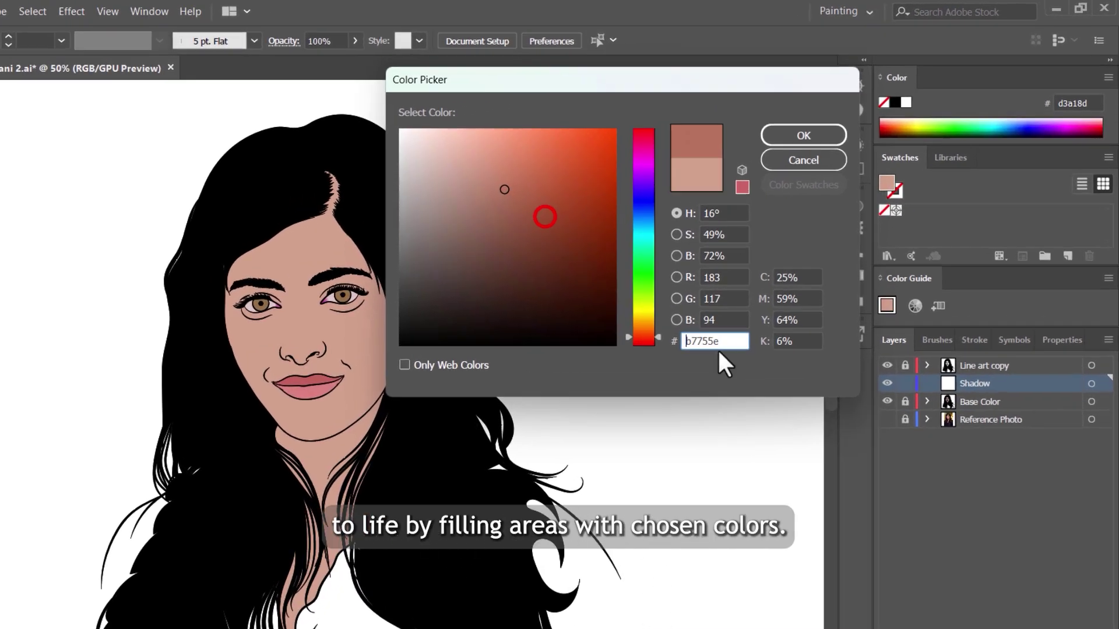
pyautogui.moveTo(785, 292); pyautogui.dragTo(747, 305)
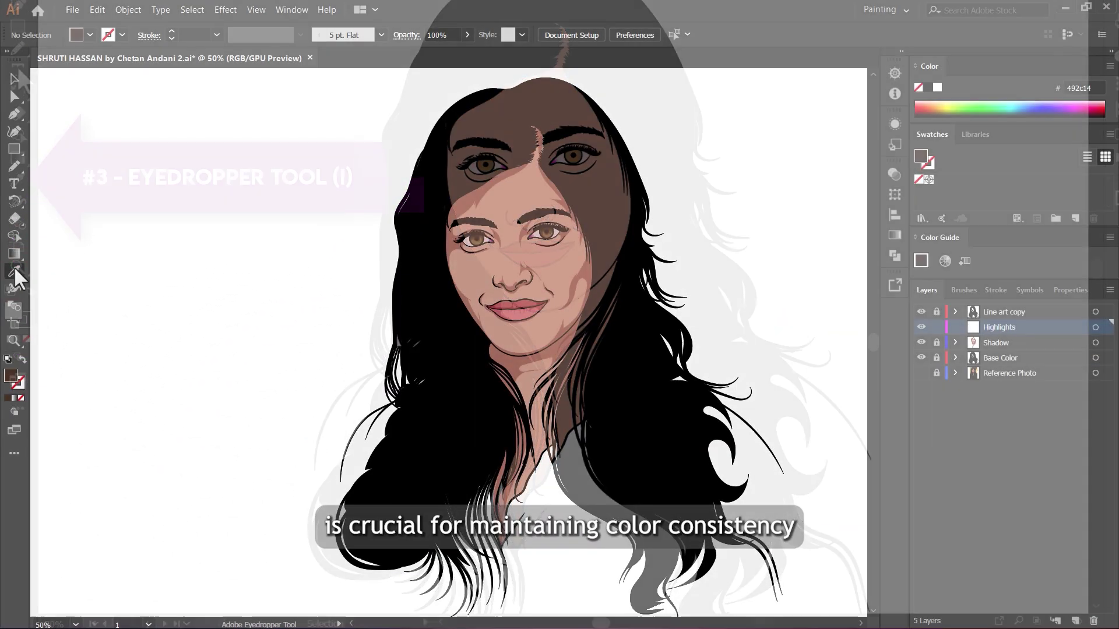
# Step: Sample the face's skin colour and lighten the fill to e5beb1 for the highlights
pyautogui.click(551, 256)
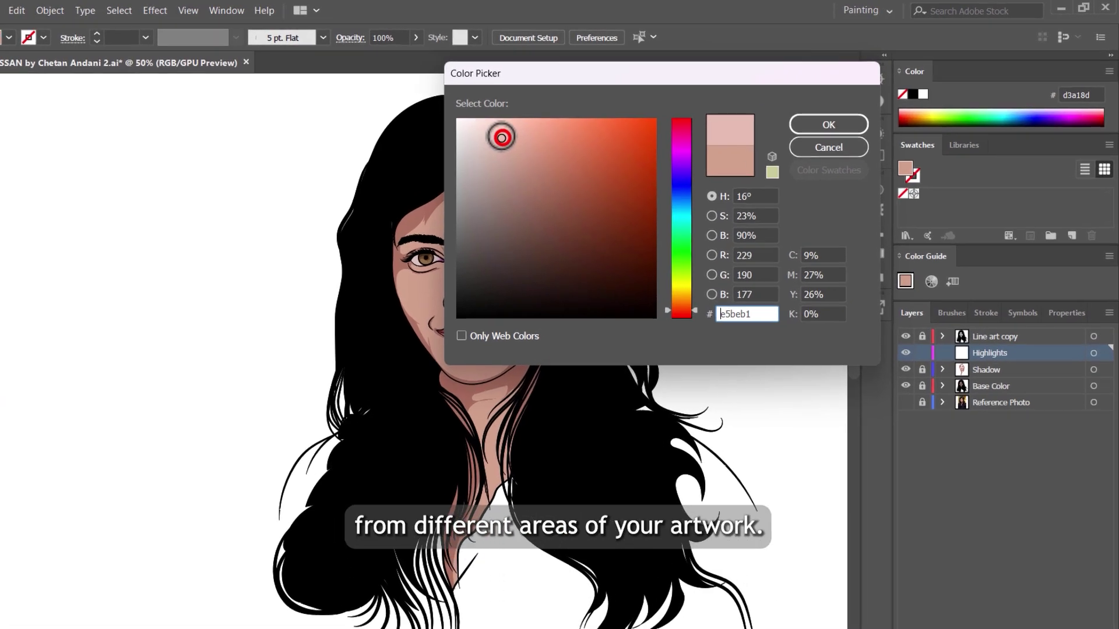
pyautogui.click(539, 127)
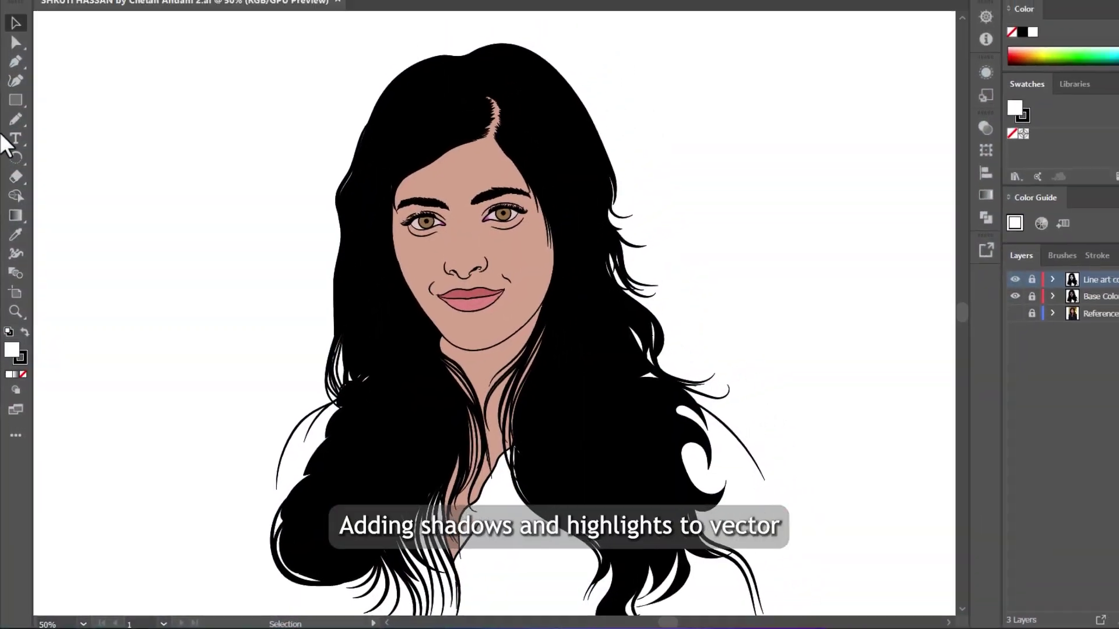
# Step: Draw a freehand shadow shape in the inner folds of the ear with the Pencil tool
pyautogui.moveTo(623, 335); pyautogui.dragTo(716, 278)
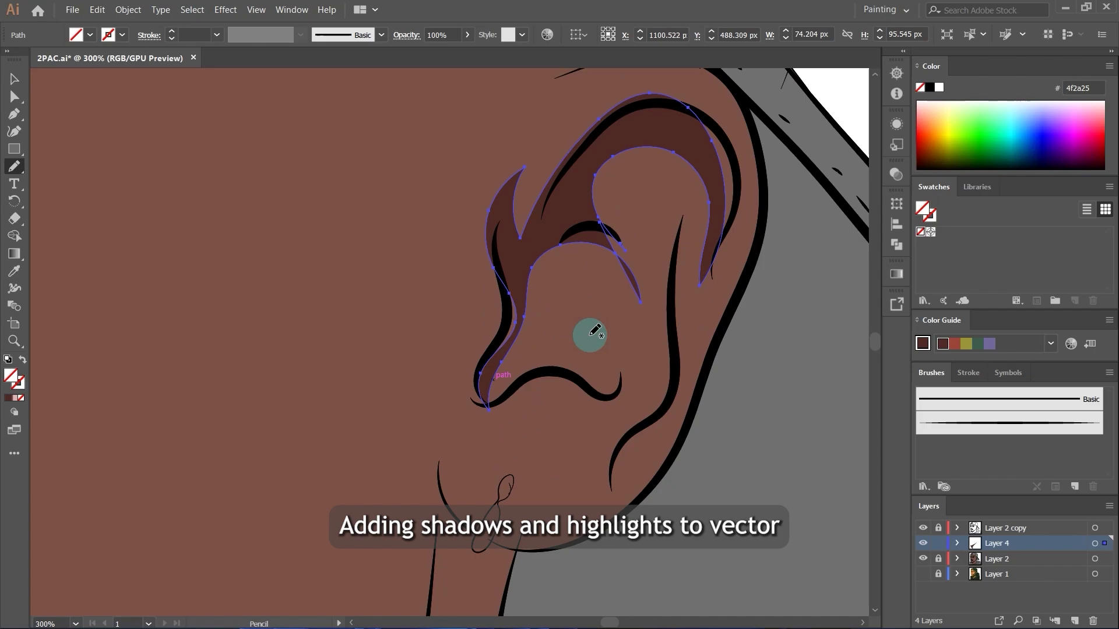
pyautogui.scroll(1, 590, 332)
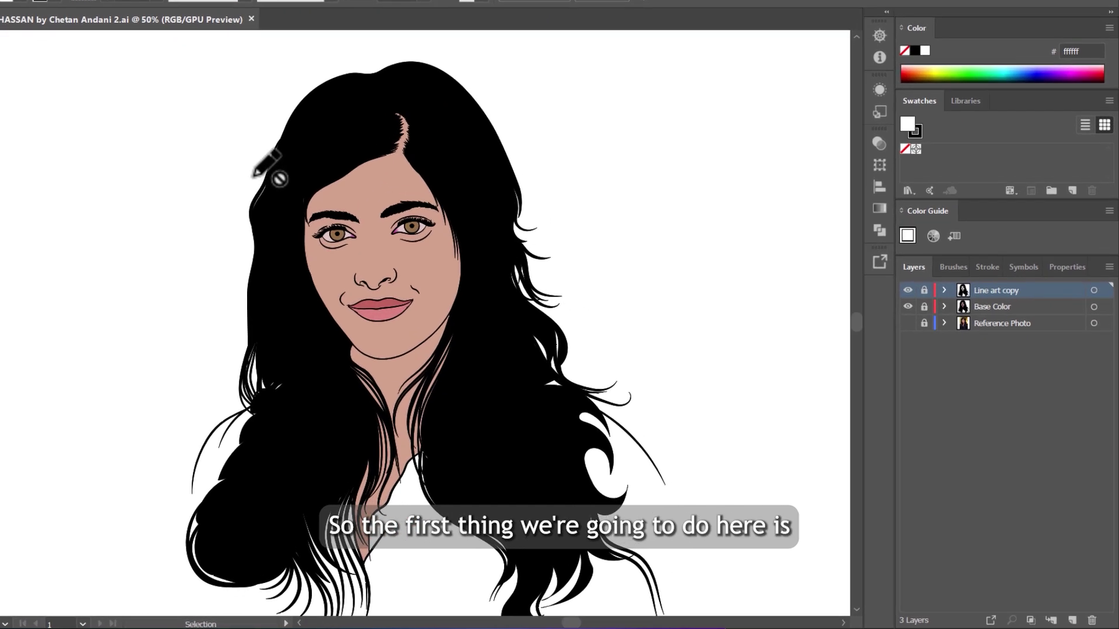
# Step: Create a new layer between Line art copy and Base Color and name it Shadow
pyautogui.click(968, 283)
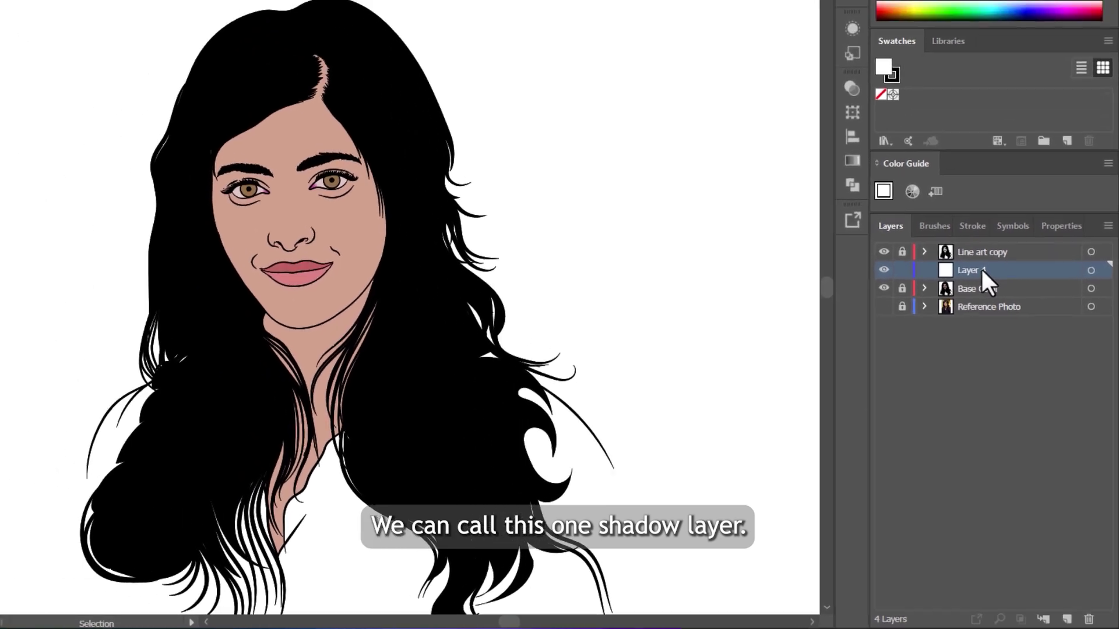
pyautogui.doubleClick(933, 156)
pyautogui.write('Shadow')
pyautogui.press('Return')
# Step: Sample the face's skin colour with the Eyedropper and darken the fill to b7755e, selecting its hex code before confirming
pyautogui.click(15, 272)
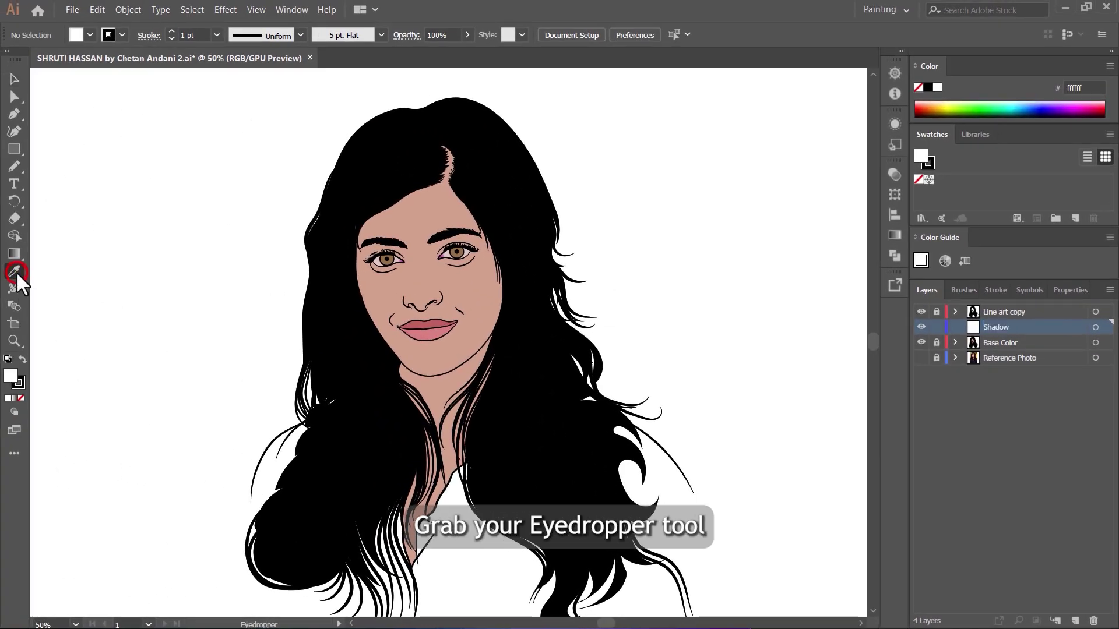
pyautogui.click(465, 286)
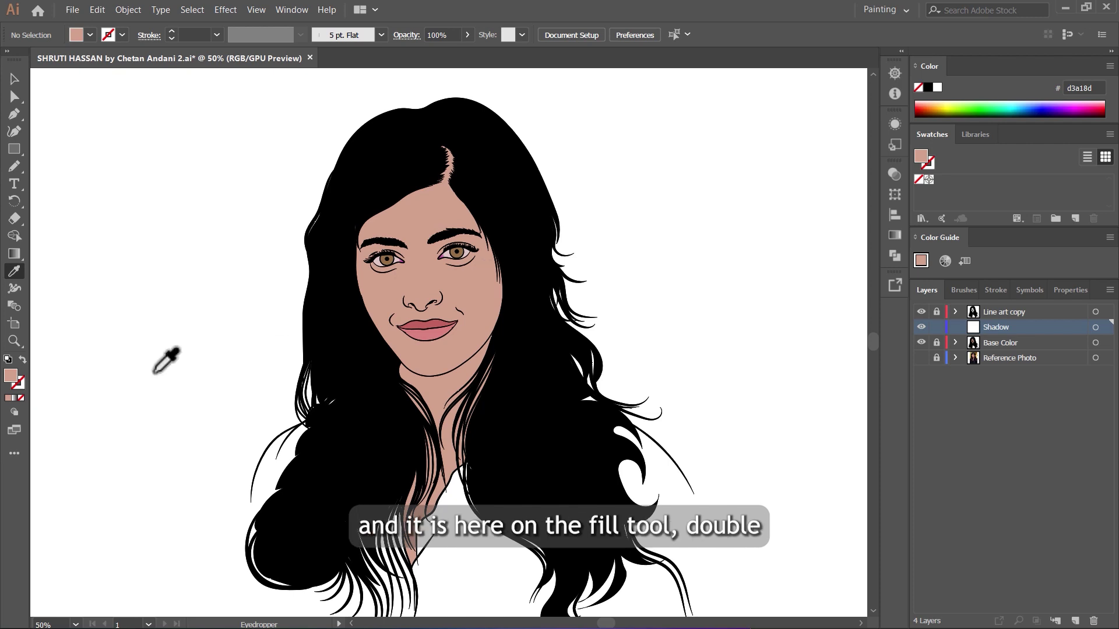
pyautogui.doubleClick(10, 376)
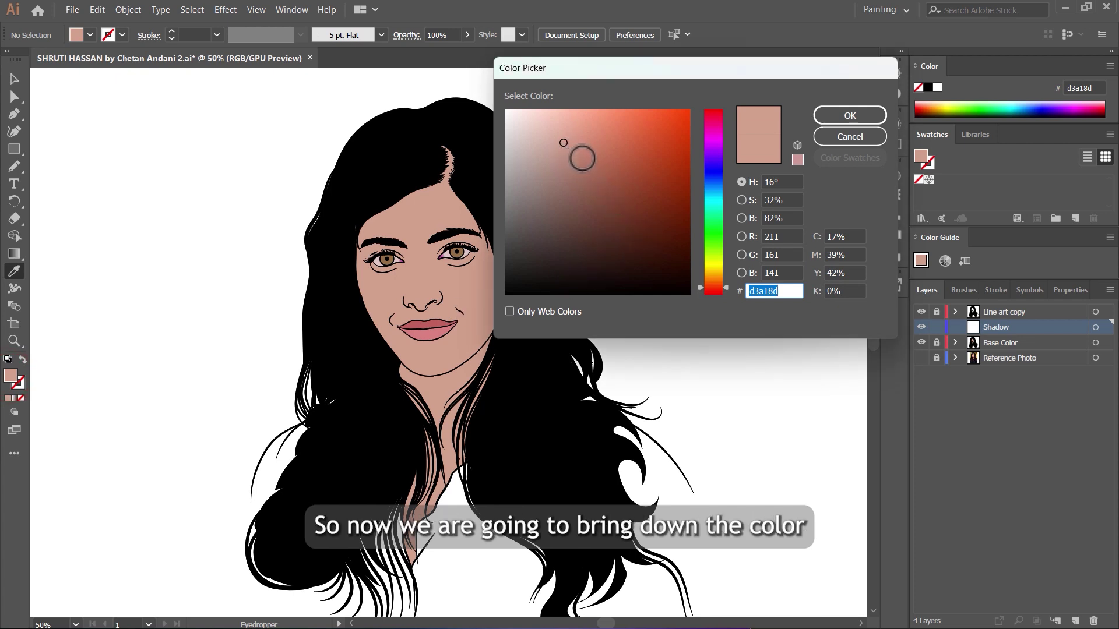
pyautogui.moveTo(587, 162); pyautogui.dragTo(595, 161)
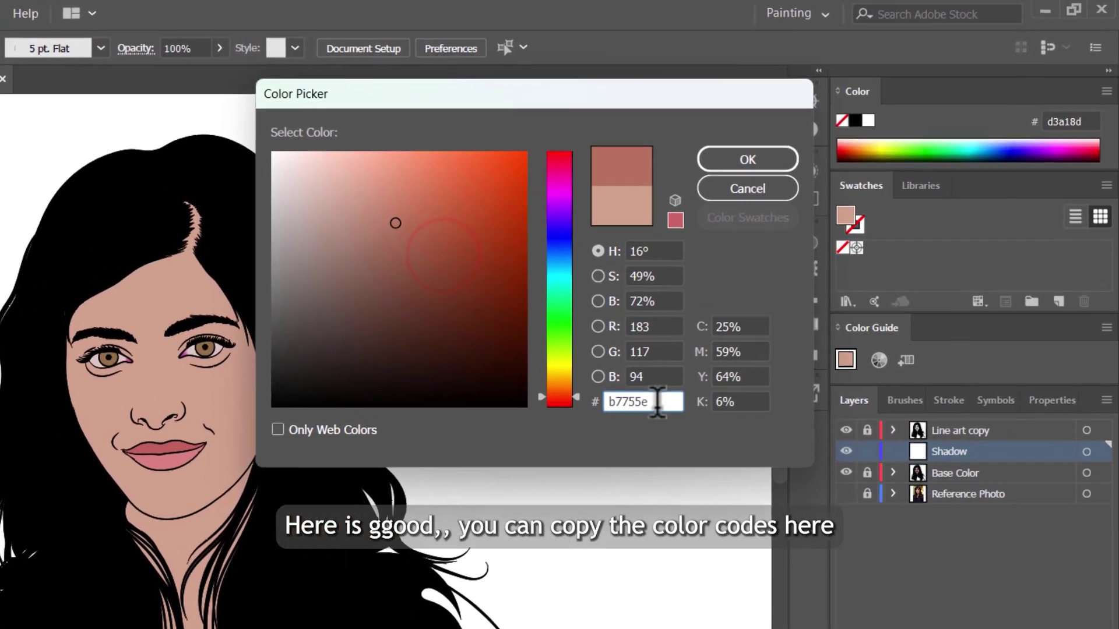
pyautogui.moveTo(657, 401); pyautogui.dragTo(600, 409)
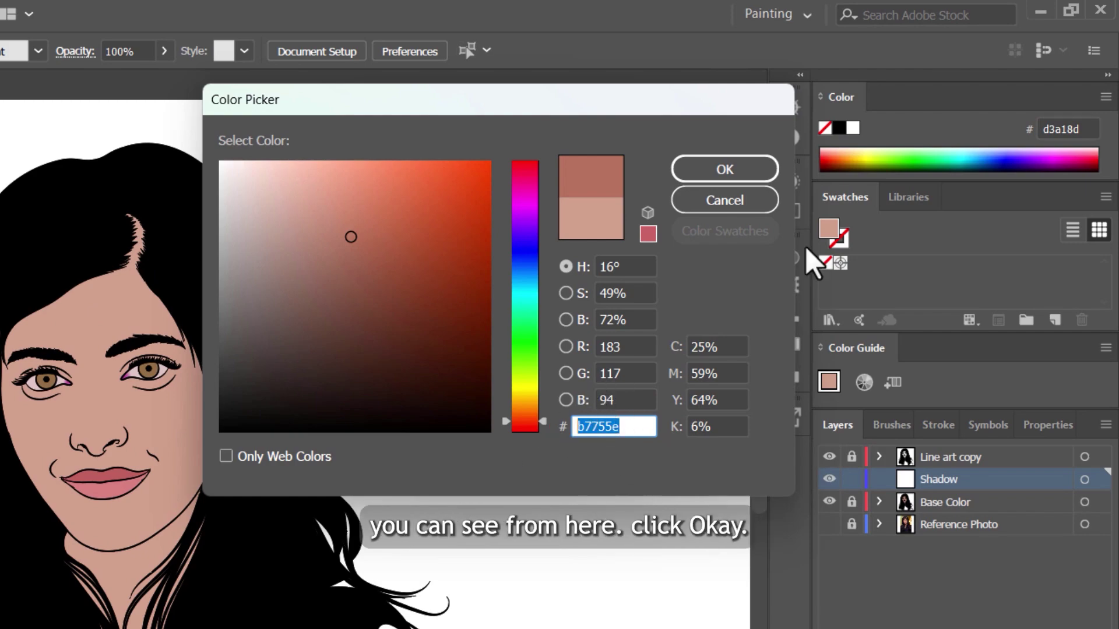
pyautogui.click(747, 175)
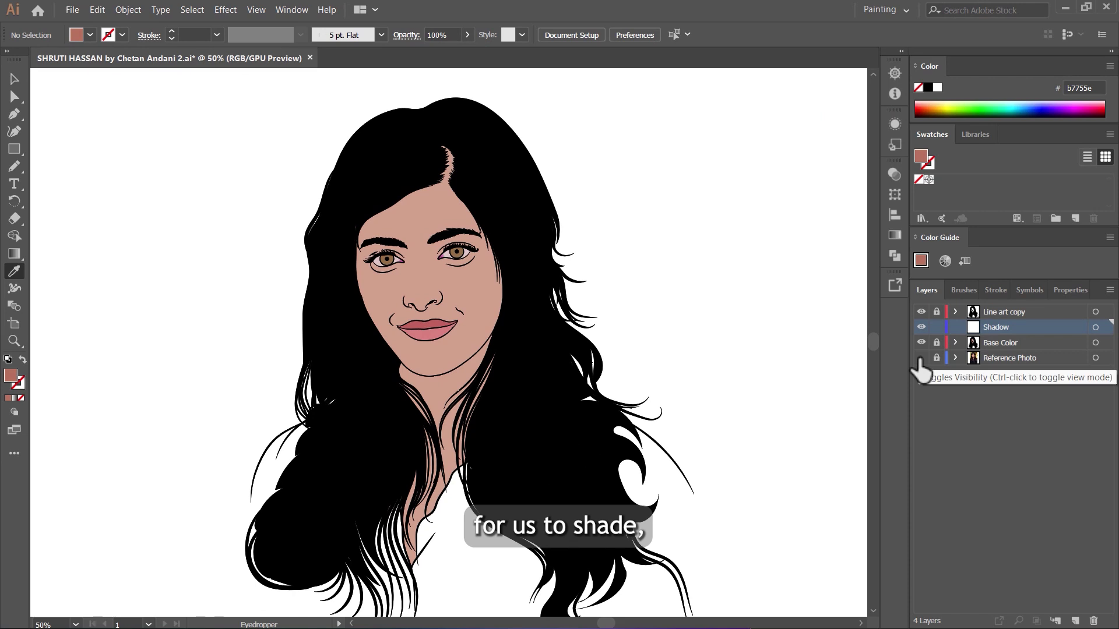
# Step: Show the Reference Photo layer and hide the Base Color layer
pyautogui.click(921, 358)
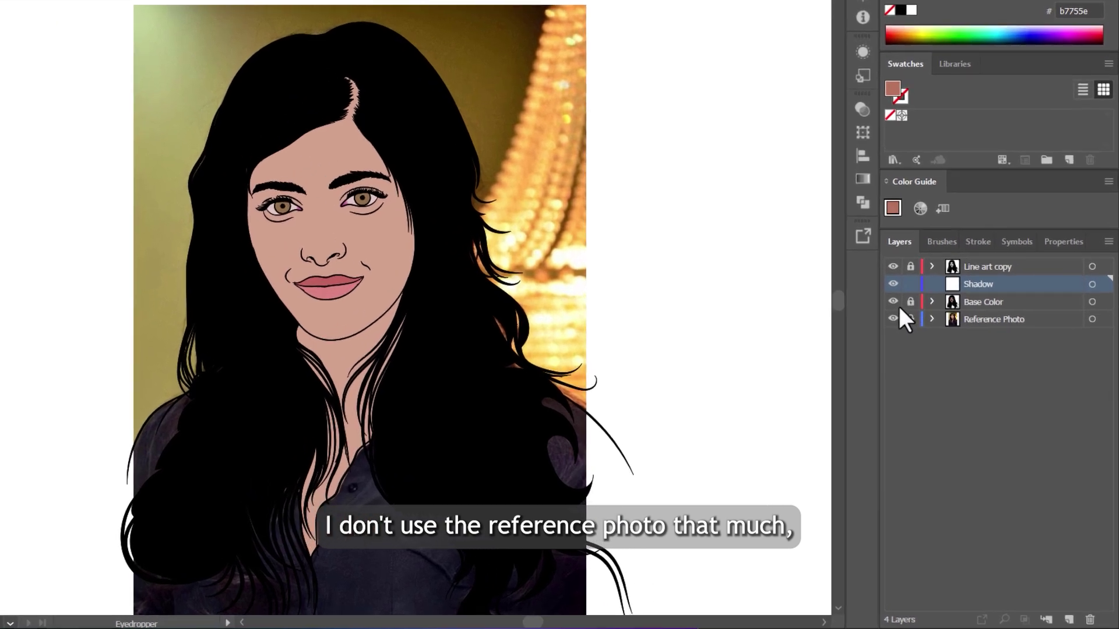
pyautogui.click(893, 301)
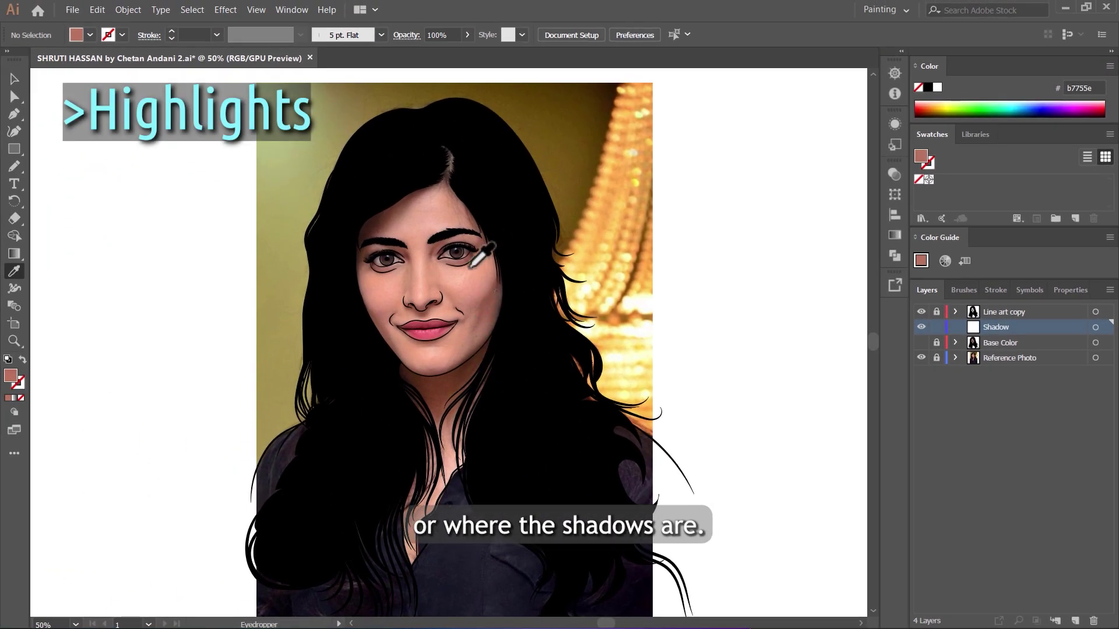
# Step: Examine the reference photo for highlights and shadows on the forehead, under the hair, around the eyes, and below the chin and neck
pyautogui.scroll(1, 375, 180)
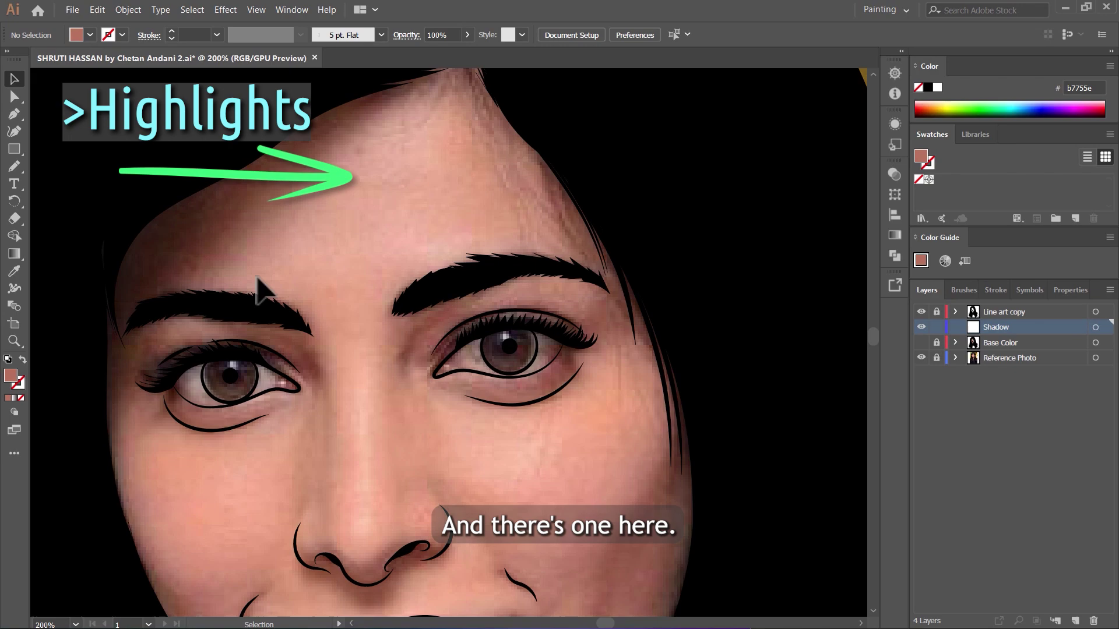
pyautogui.scroll(-7, 399, 300)
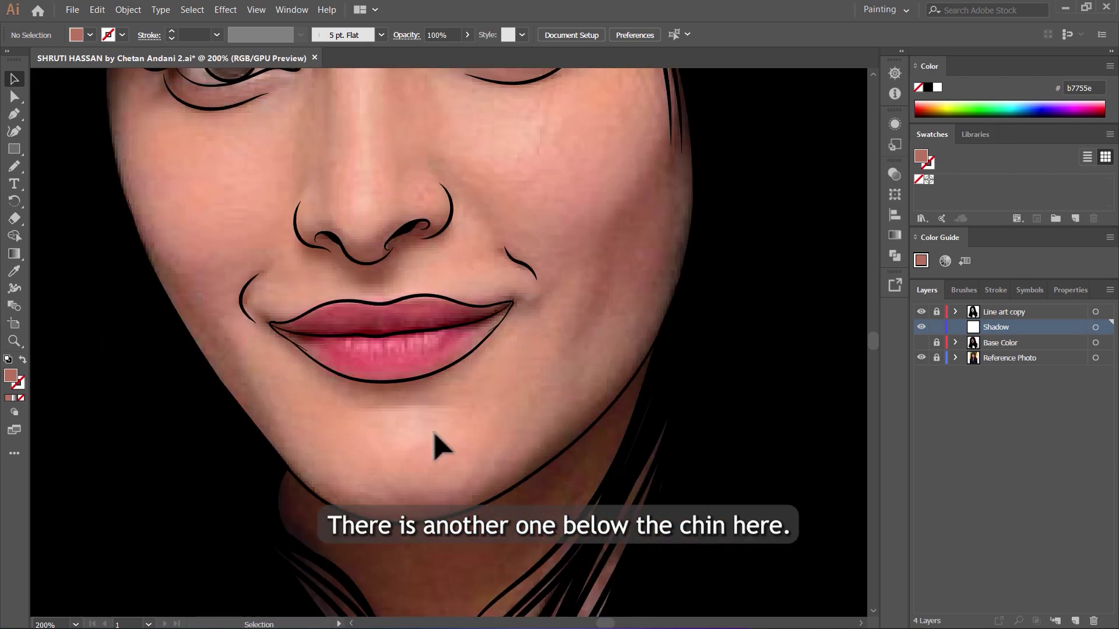
pyautogui.scroll(8, 448, 445)
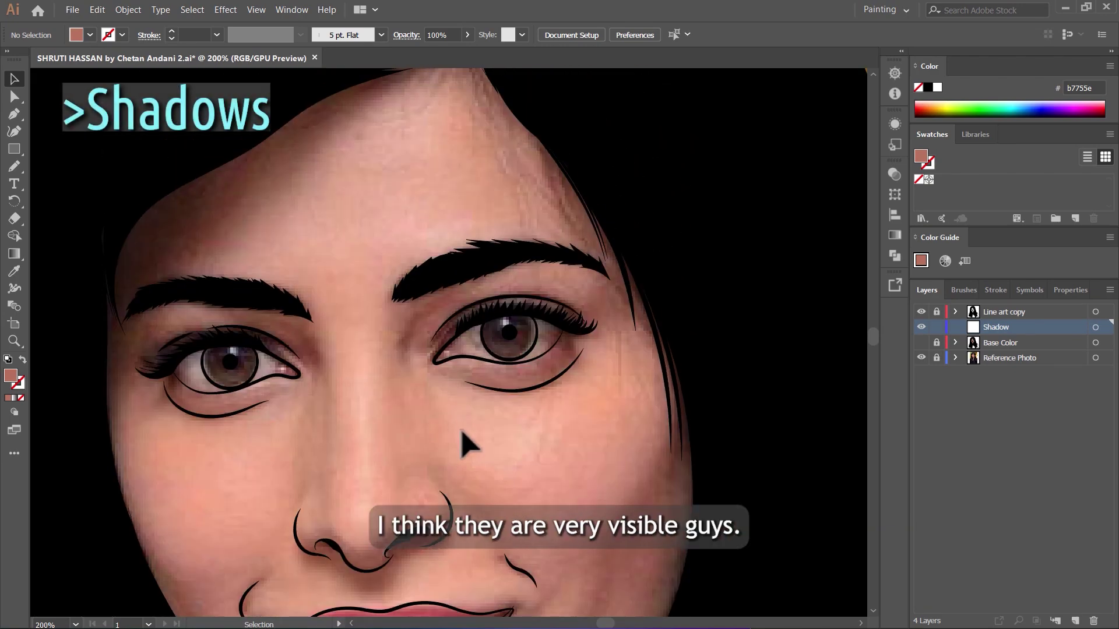
pyautogui.scroll(3, 461, 430)
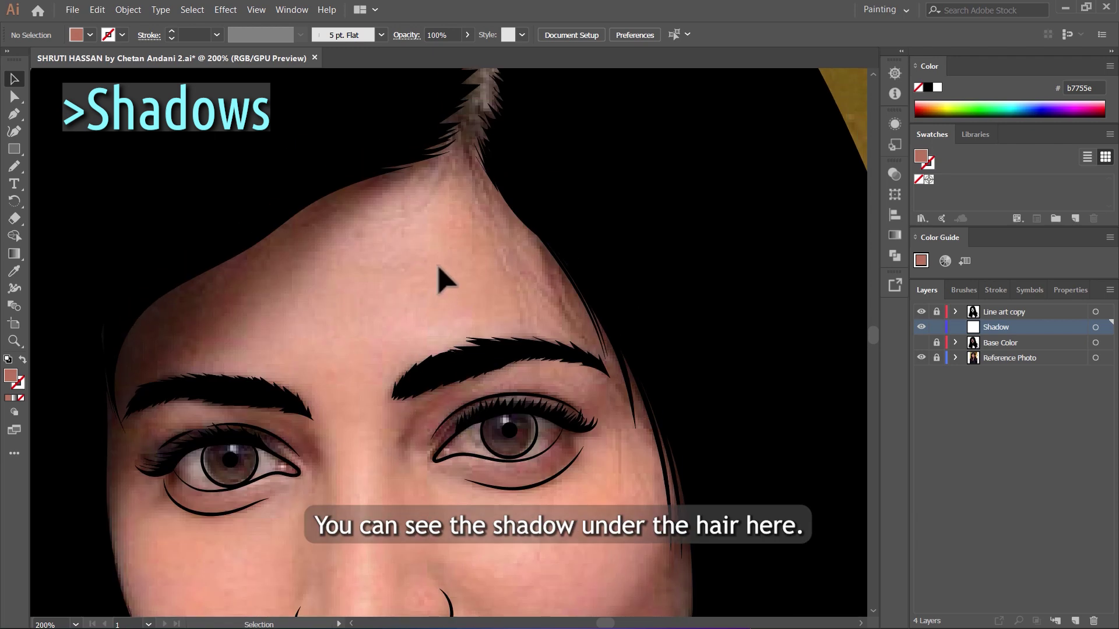
pyautogui.scroll(-2, 150, 387)
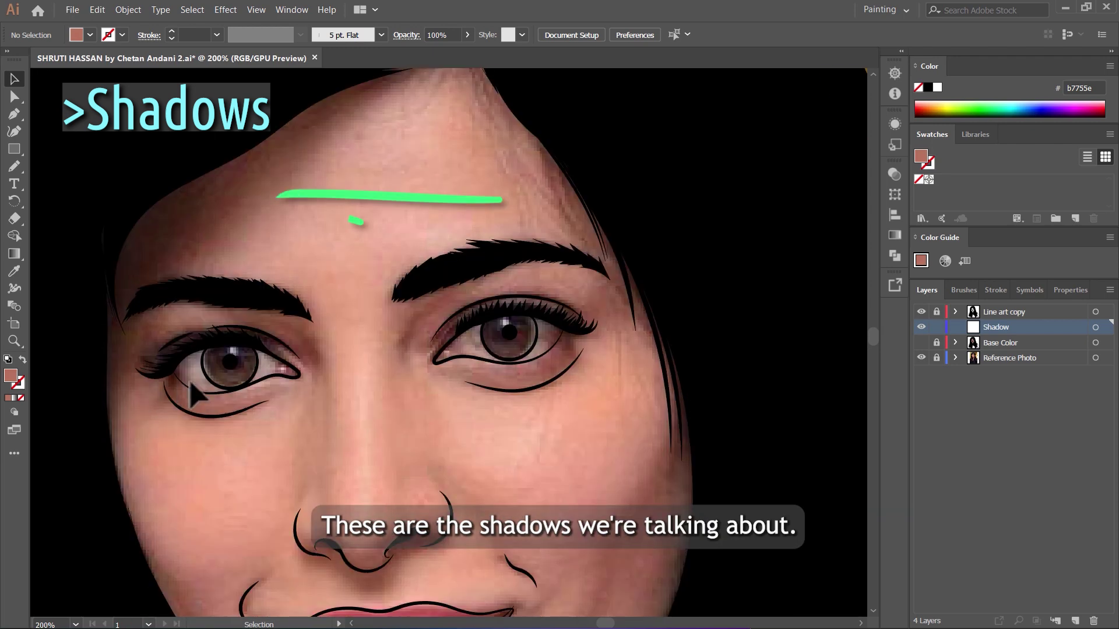
pyautogui.scroll(2, 290, 373)
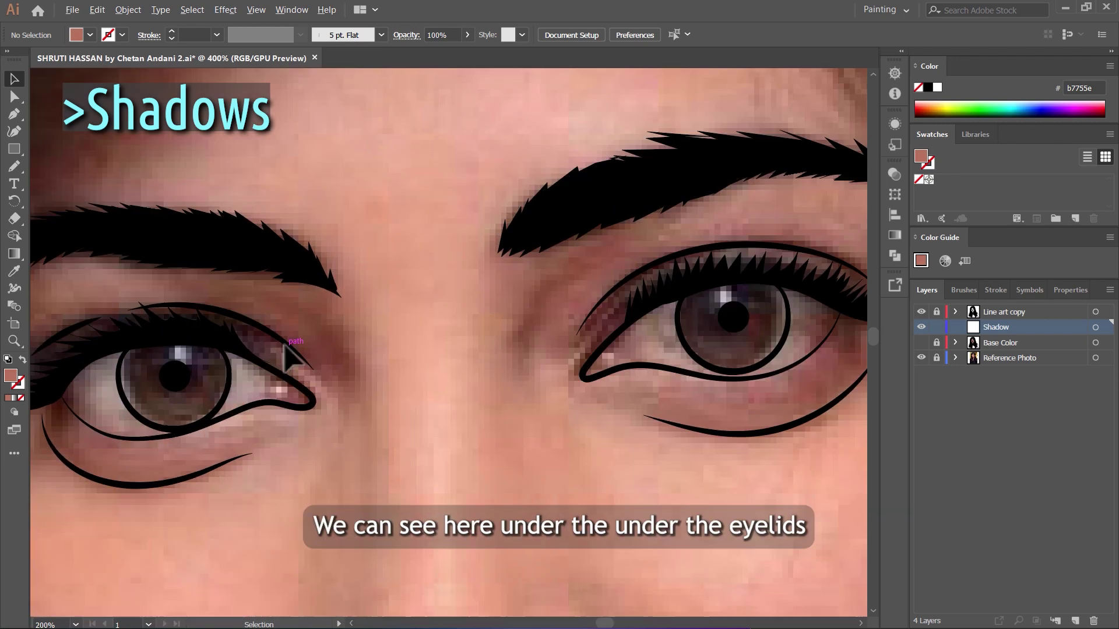
pyautogui.scroll(-2, 429, 263)
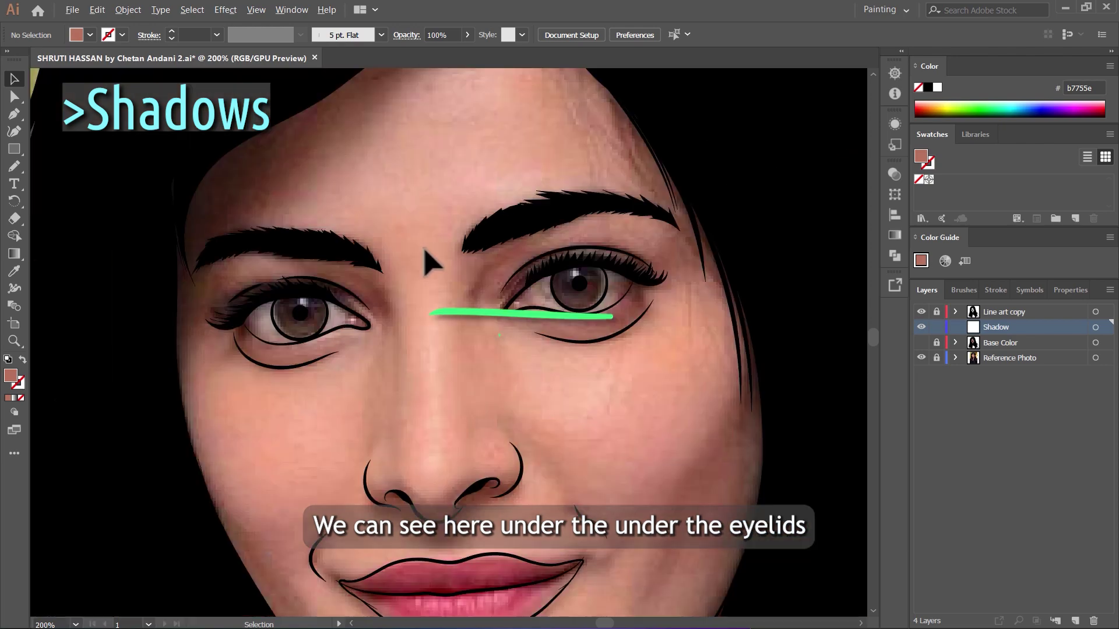
pyautogui.scroll(-5, 504, 332)
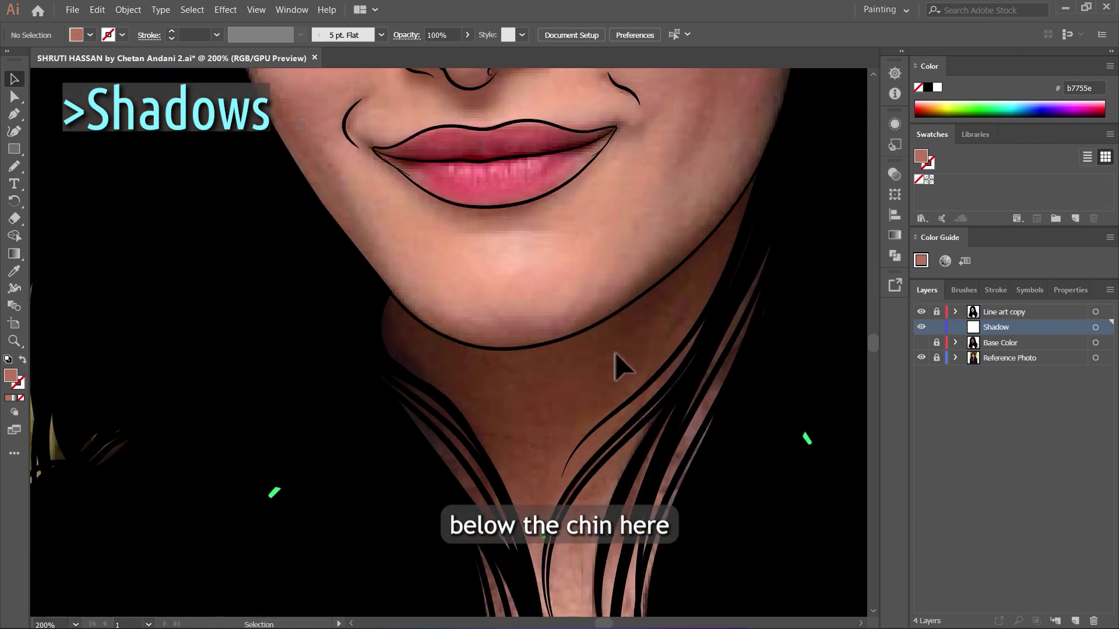
pyautogui.scroll(-5, 390, 350)
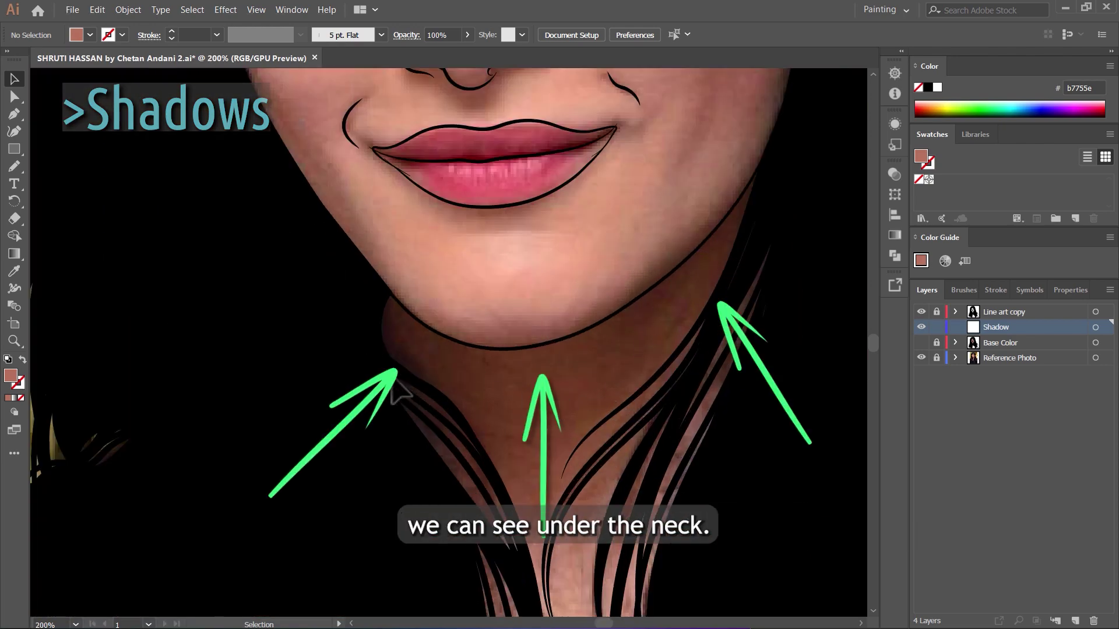
pyautogui.scroll(2, 436, 266)
pyautogui.scroll(1, 430, 257)
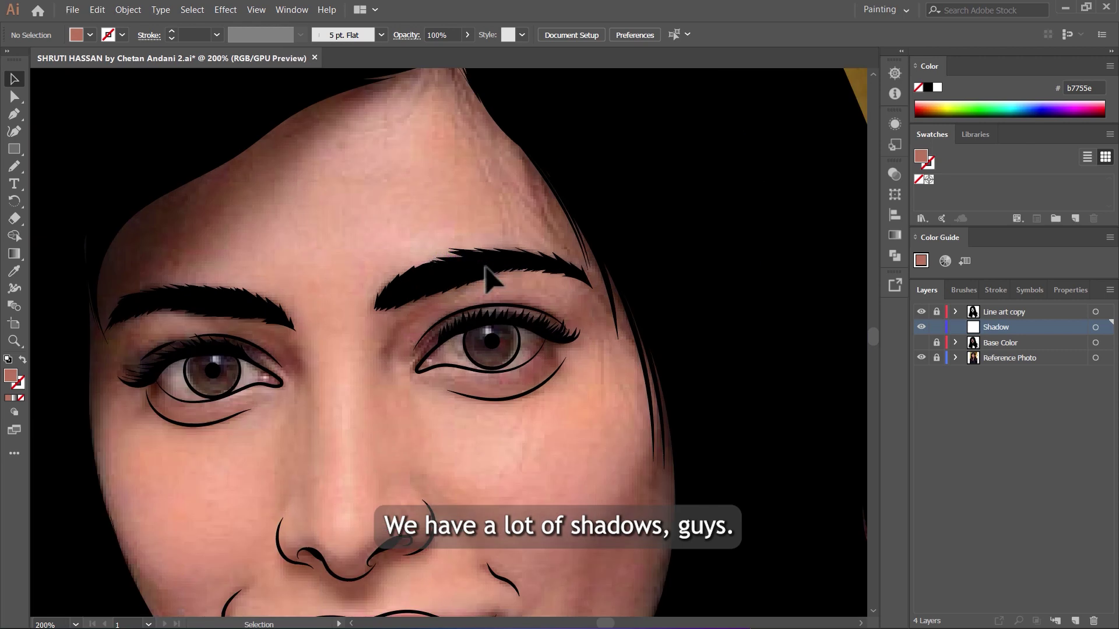
pyautogui.scroll(-1, 520, 251)
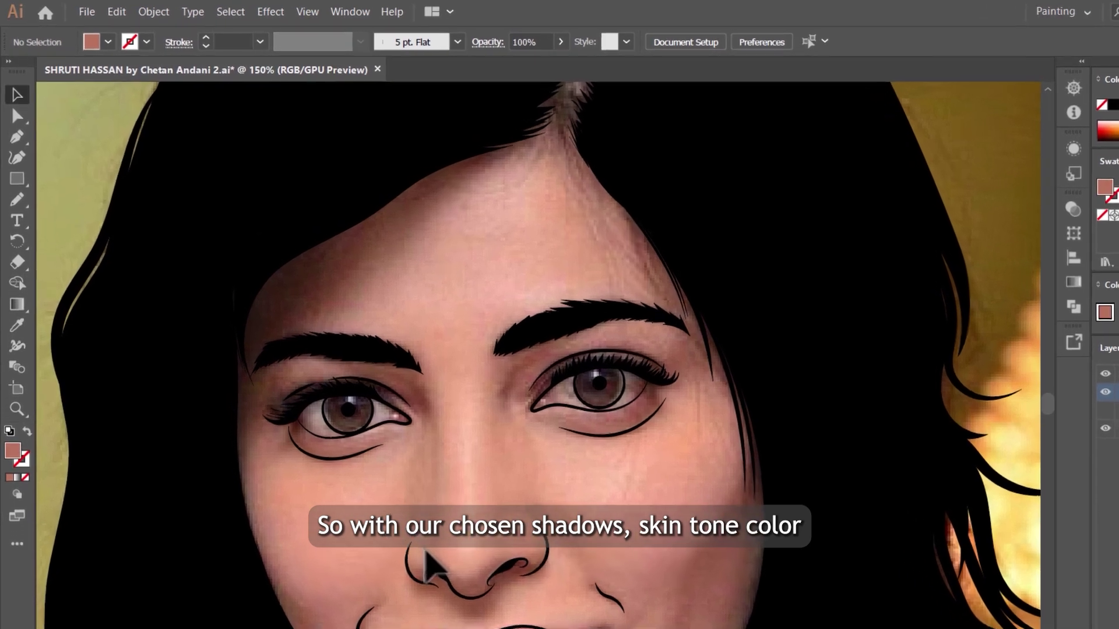
# Step: With the Pencil tool, draw a shadow outline from the hair parting along the forehead hairline down to the outer eyebrow
pyautogui.click(16, 189)
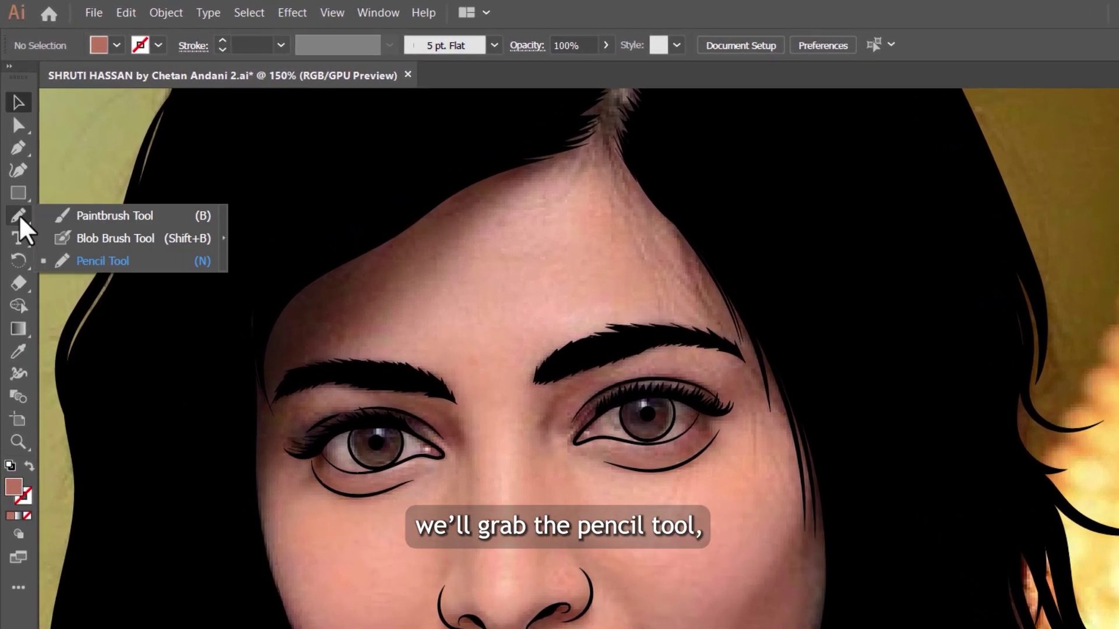
pyautogui.click(93, 262)
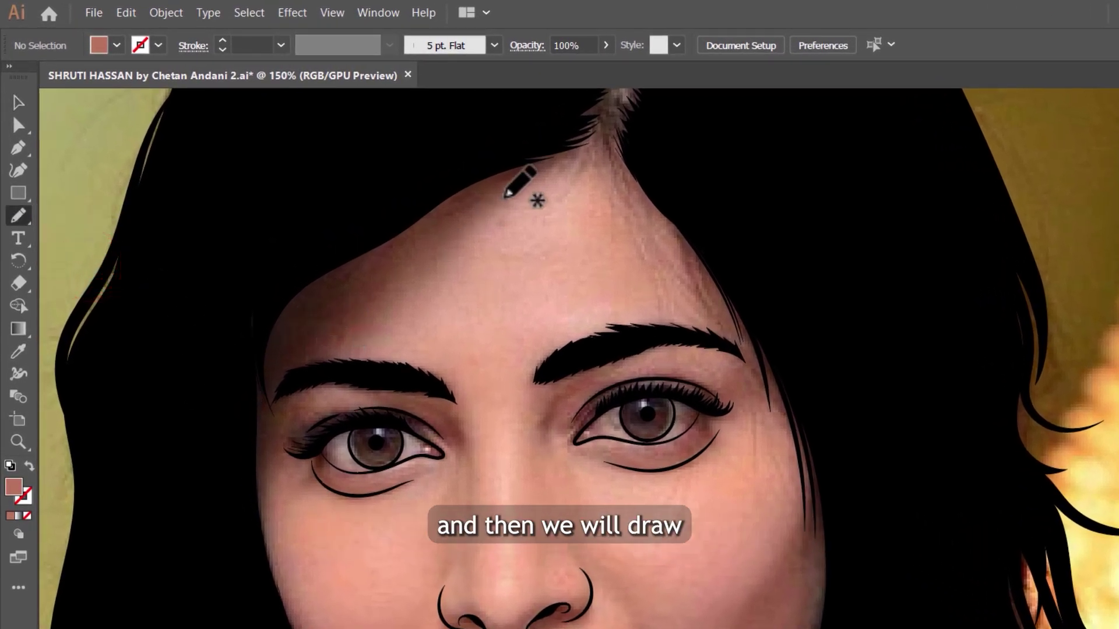
pyautogui.scroll(2, 613, 220)
pyautogui.scroll(3, 634, 229)
pyautogui.scroll(-4, 634, 228)
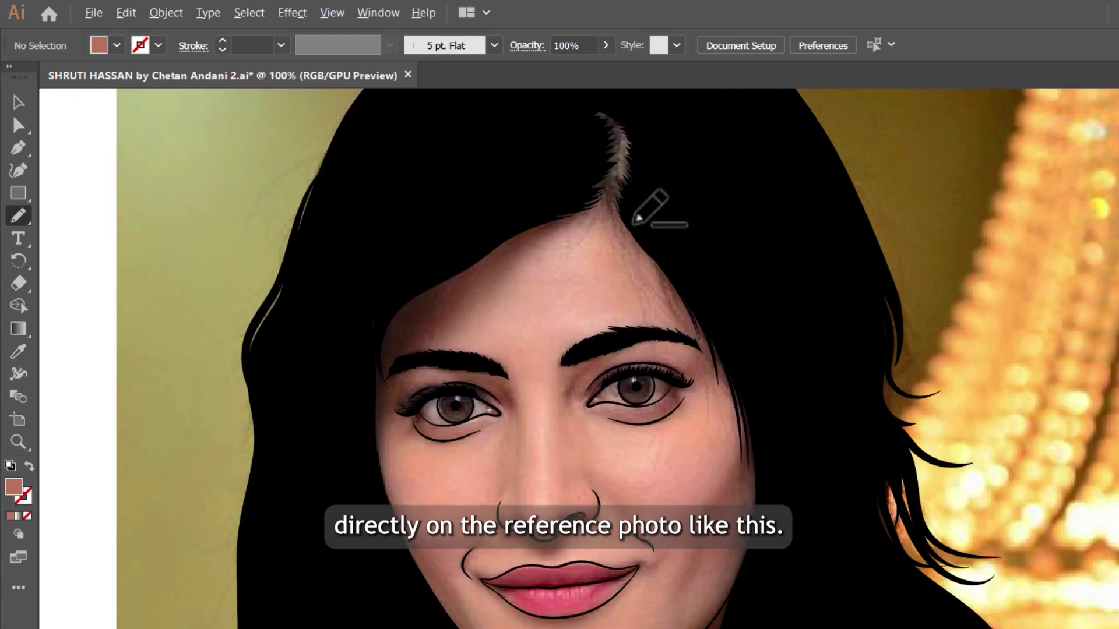
pyautogui.scroll(4, 635, 222)
pyautogui.scroll(-2, 664, 262)
pyautogui.scroll(1, 682, 245)
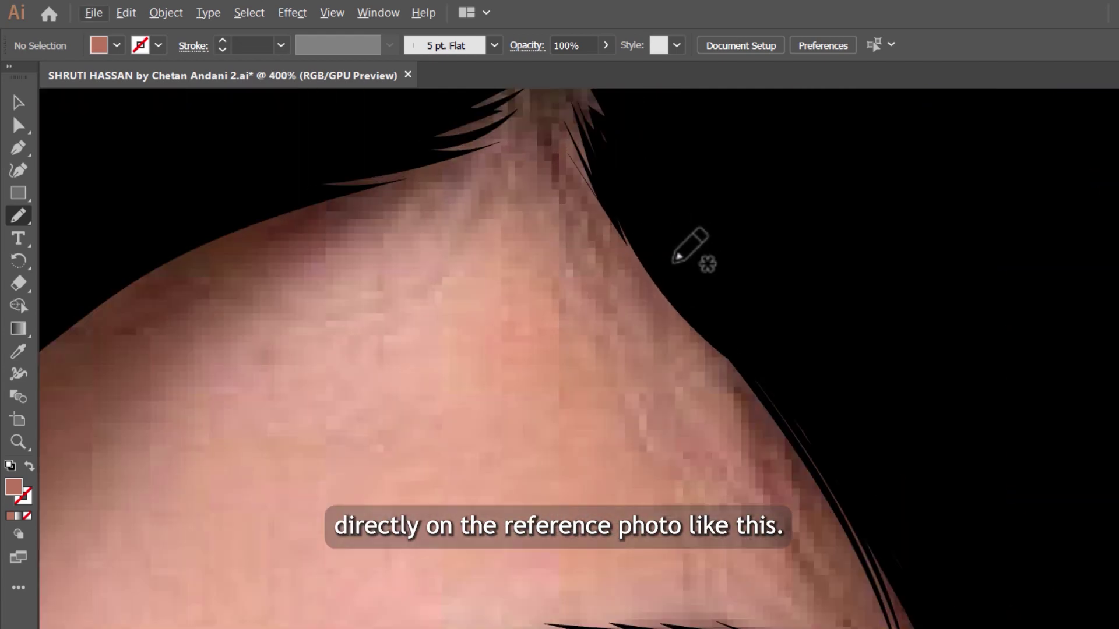
pyautogui.scroll(-3, 539, 282)
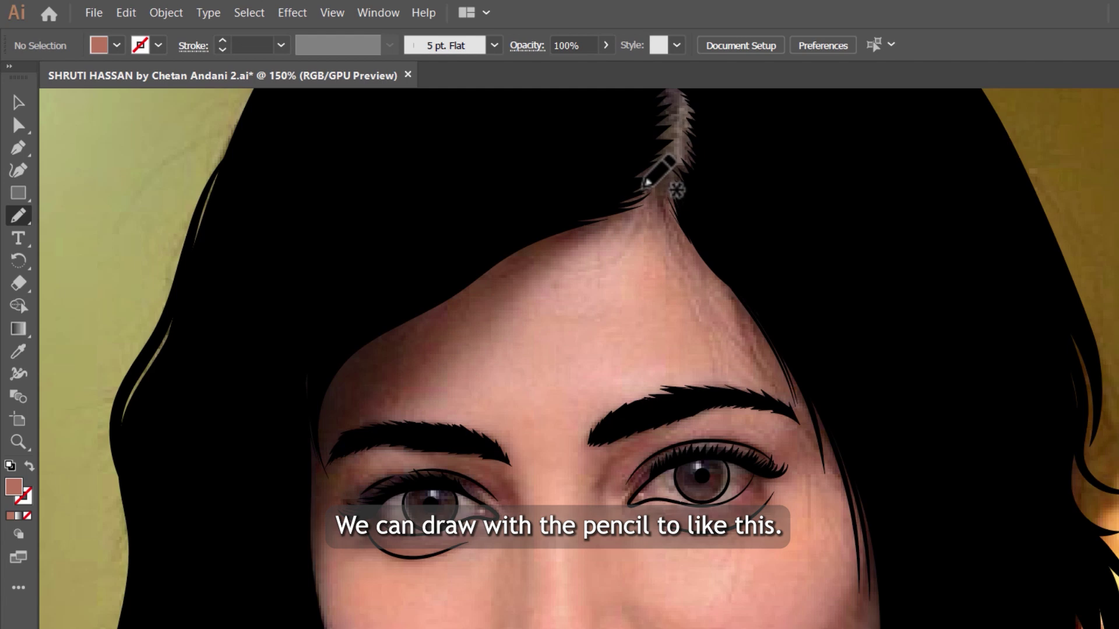
pyautogui.moveTo(646, 184)
pyautogui.mouseDown()
pyautogui.moveTo(600, 236)
pyautogui.moveTo(531, 266)
pyautogui.moveTo(455, 338)
pyautogui.moveTo(433, 383)
pyautogui.moveTo(413, 373)
pyautogui.moveTo(373, 410)
pyautogui.moveTo(341, 458)
pyautogui.moveTo(343, 490)
pyautogui.mouseUp()
# Step: Continue the pencil shadow outline around the image's left eye, following the upper lid crease, inner corner and lower lid line out to the temple
pyautogui.scroll(3, 350, 494)
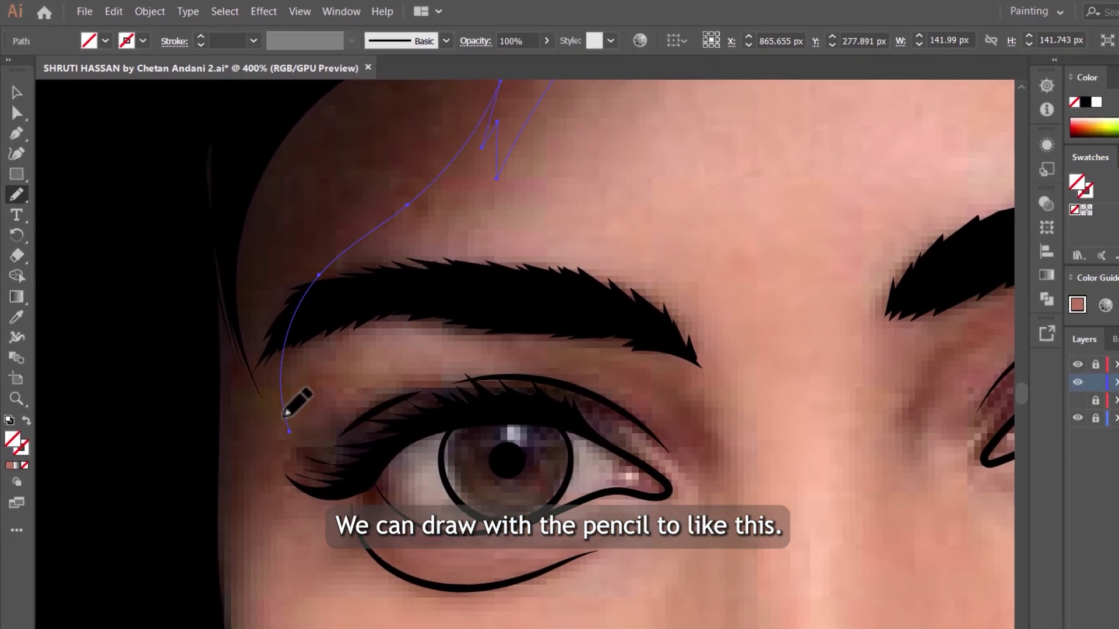
pyautogui.moveTo(287, 413)
pyautogui.mouseDown()
pyautogui.moveTo(530, 355)
pyautogui.moveTo(594, 382)
pyautogui.mouseUp()
pyautogui.moveTo(508, 328); pyautogui.dragTo(563, 363)
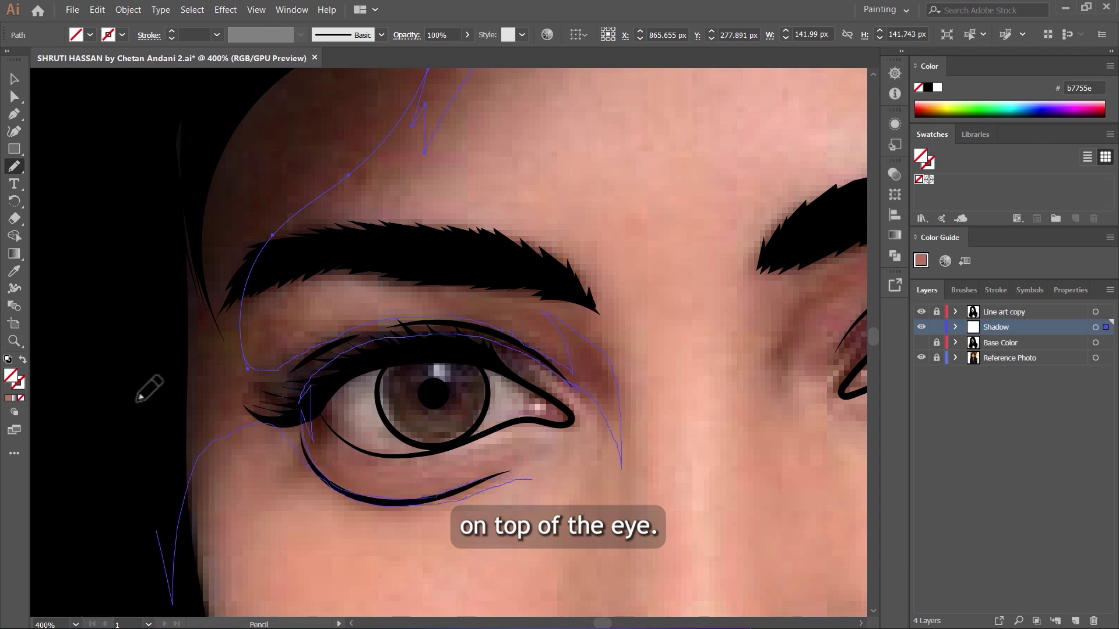
# Step: Carry the shadow outline up through the hair and along the parting's jagged edge, closing it at its starting point
pyautogui.moveTo(138, 401)
pyautogui.mouseDown()
pyautogui.moveTo(119, 193)
pyautogui.moveTo(162, 135)
pyautogui.mouseUp()
pyautogui.scroll(-2, 184, 271)
pyautogui.scroll(3, 272, 285)
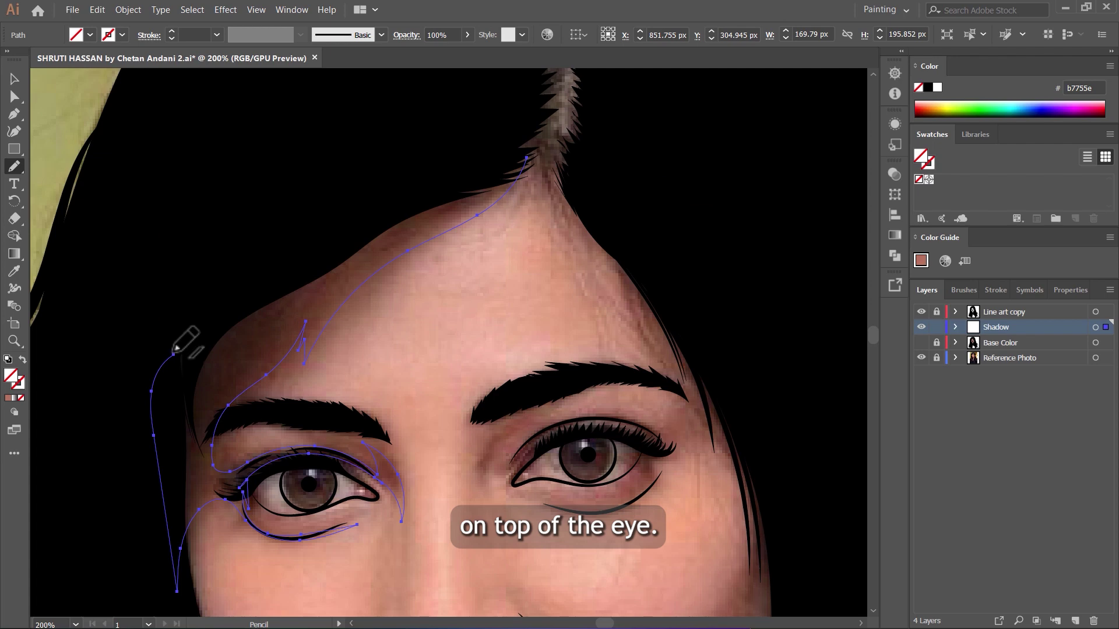
pyautogui.moveTo(173, 352)
pyautogui.mouseDown()
pyautogui.moveTo(293, 202)
pyautogui.moveTo(489, 131)
pyautogui.moveTo(501, 155)
pyautogui.mouseUp()
pyautogui.scroll(3, 515, 308)
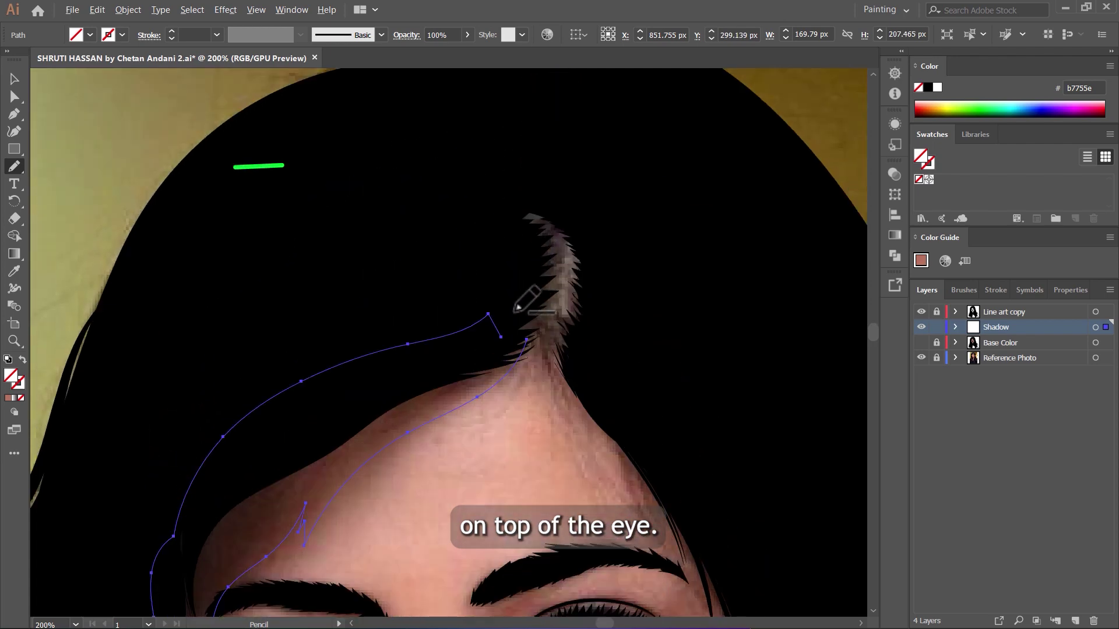
pyautogui.moveTo(500, 338); pyautogui.dragTo(545, 263)
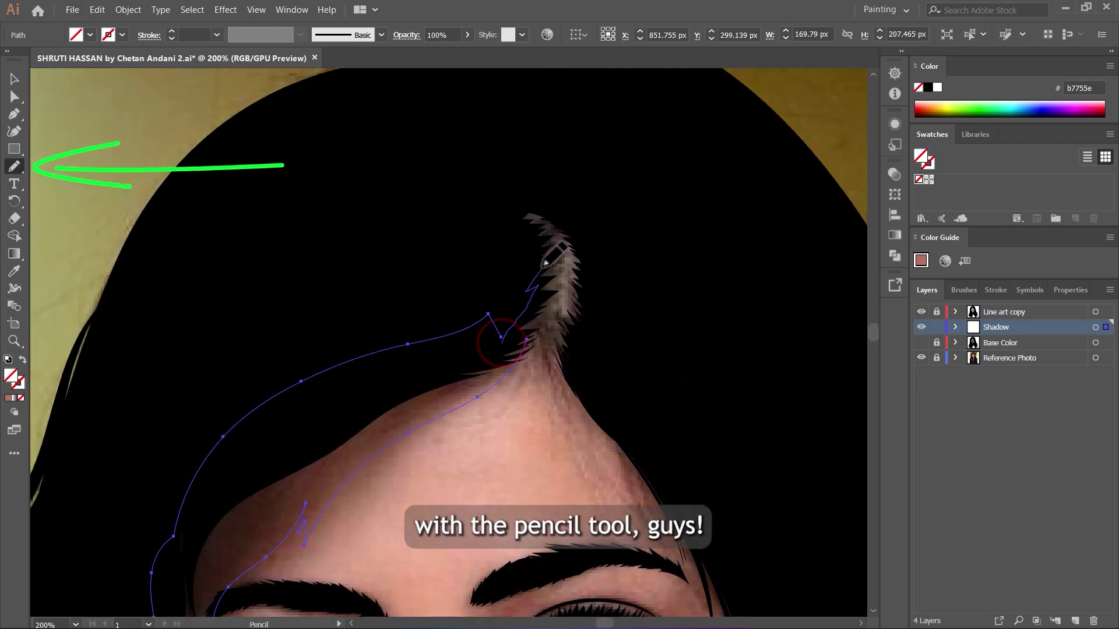
pyautogui.moveTo(523, 207)
pyautogui.mouseDown()
pyautogui.moveTo(537, 197)
pyautogui.moveTo(558, 226)
pyautogui.moveTo(539, 256)
pyautogui.mouseUp()
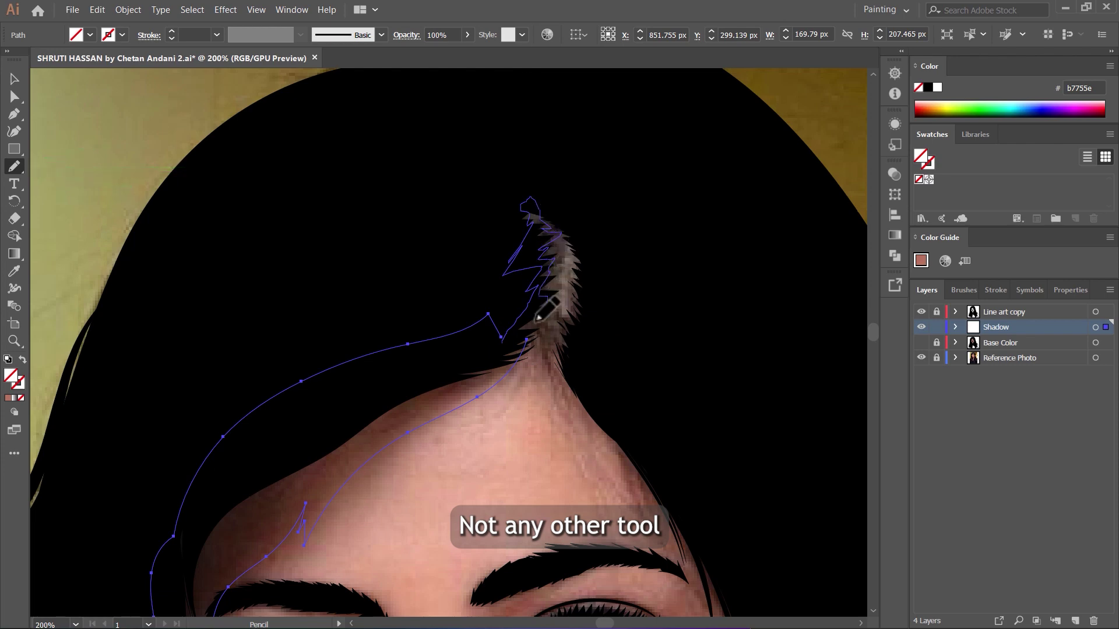
pyautogui.moveTo(545, 326); pyautogui.dragTo(548, 322)
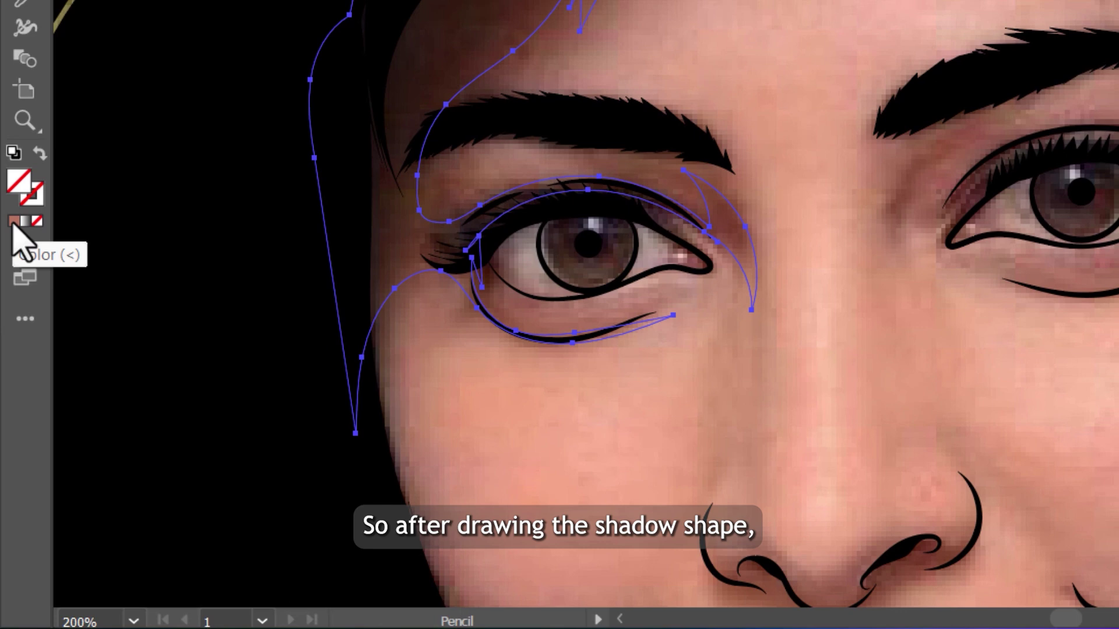
# Step: Fill the closed shadow shape with skin tone b7755e, show the Base Color layer and hide the Reference Photo layer
pyautogui.scroll(3, 128, 189)
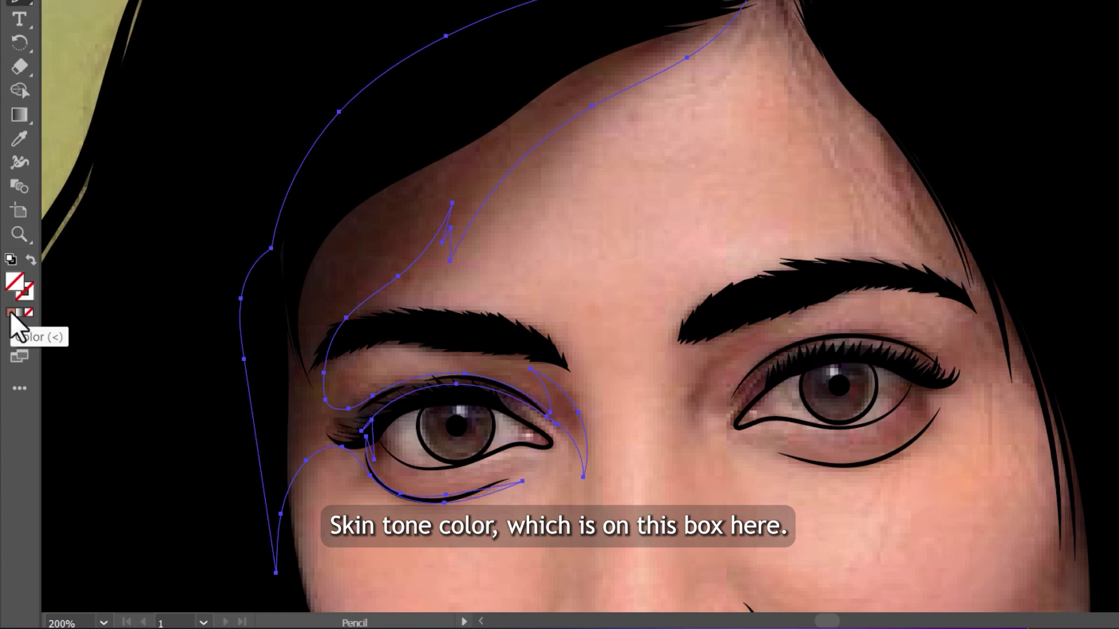
pyautogui.click(15, 325)
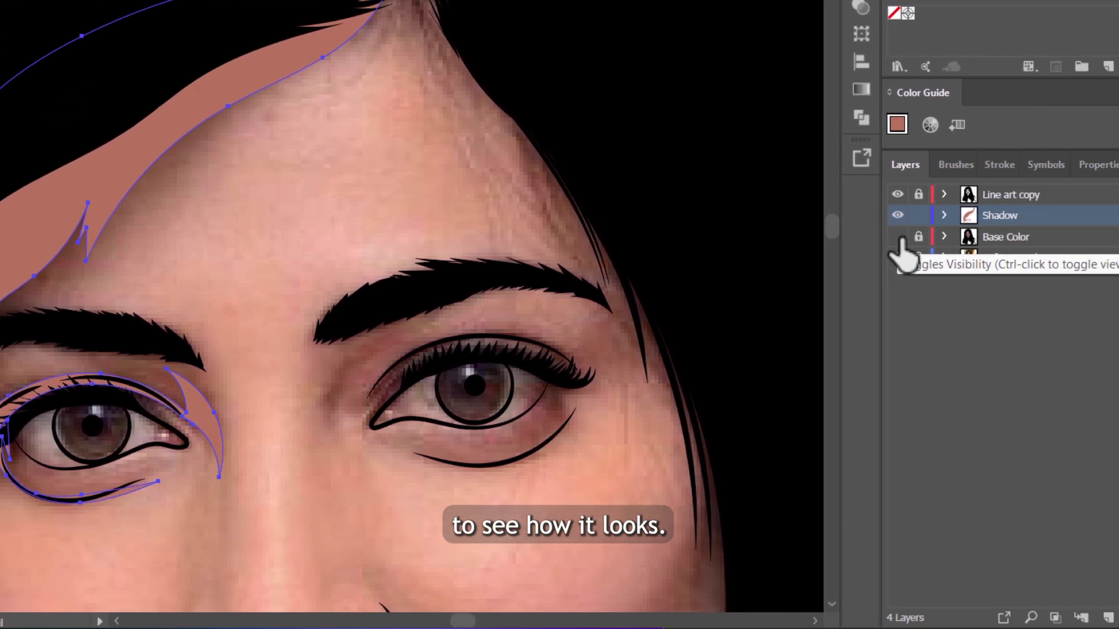
pyautogui.click(897, 237)
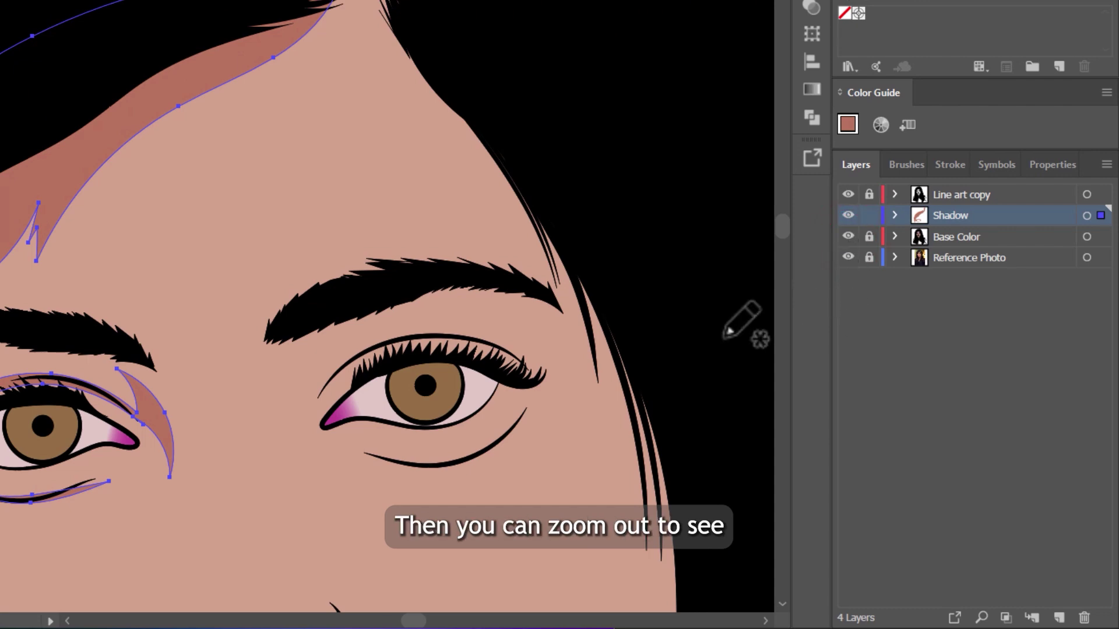
pyautogui.scroll(-2, 357, 263)
pyautogui.click(848, 257)
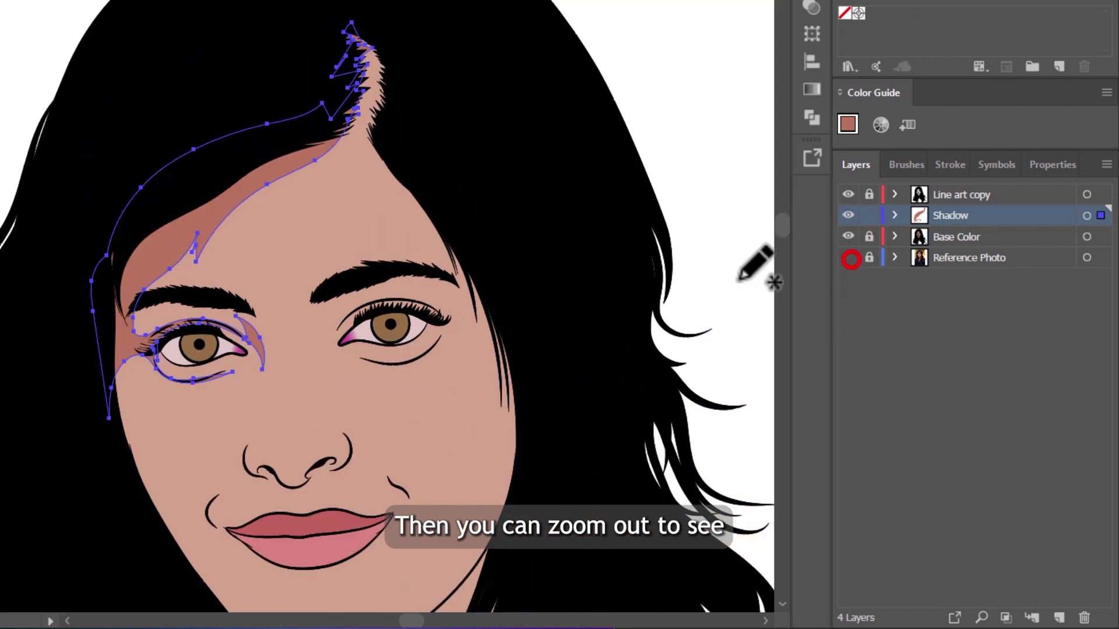
# Step: Deselect the shadow shape and examine the forehead and eye shading on the whole portrait and up close
pyautogui.scroll(-3, 220, 212)
pyautogui.scroll(1, 355, 180)
pyautogui.press('v')
pyautogui.click(369, 97)
pyautogui.scroll(-4, 247, 223)
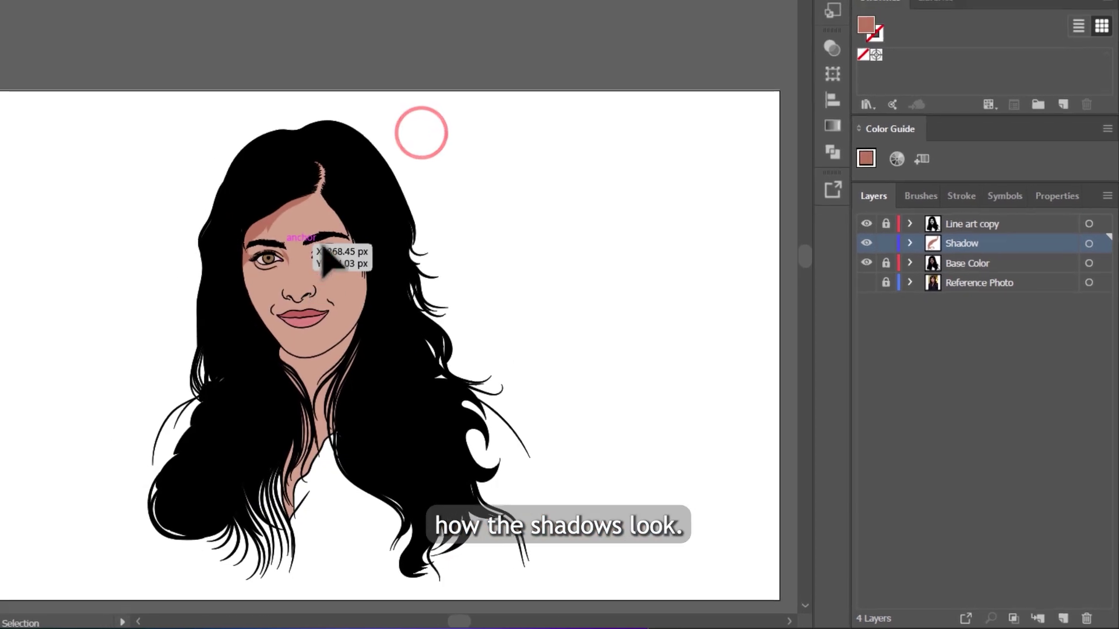
pyautogui.scroll(4, 285, 233)
pyautogui.scroll(-2, 294, 245)
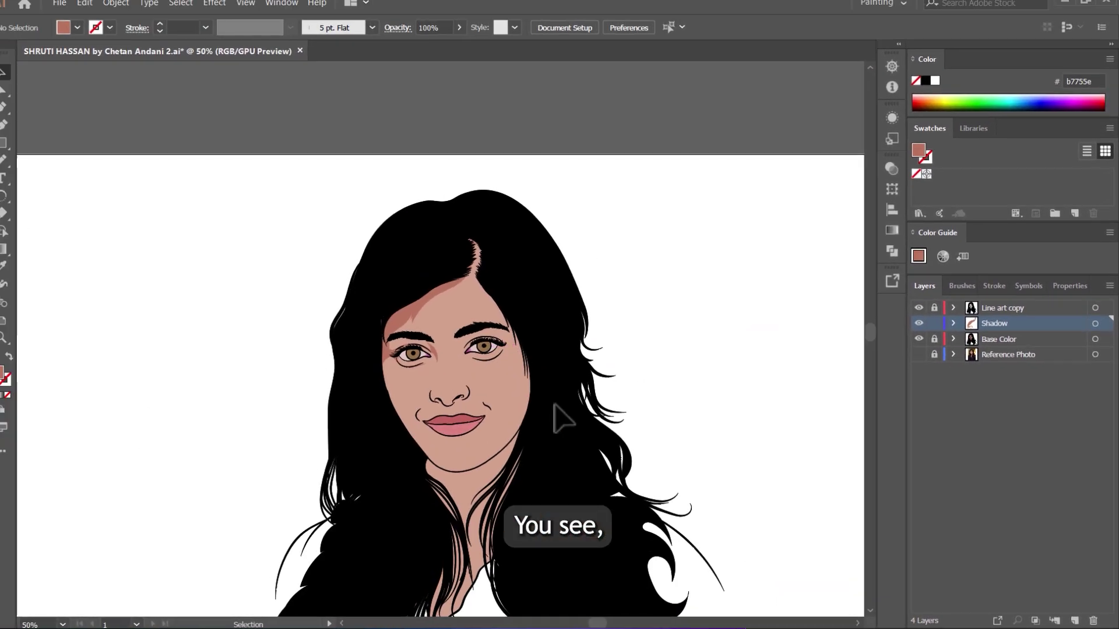
pyautogui.scroll(3, 408, 274)
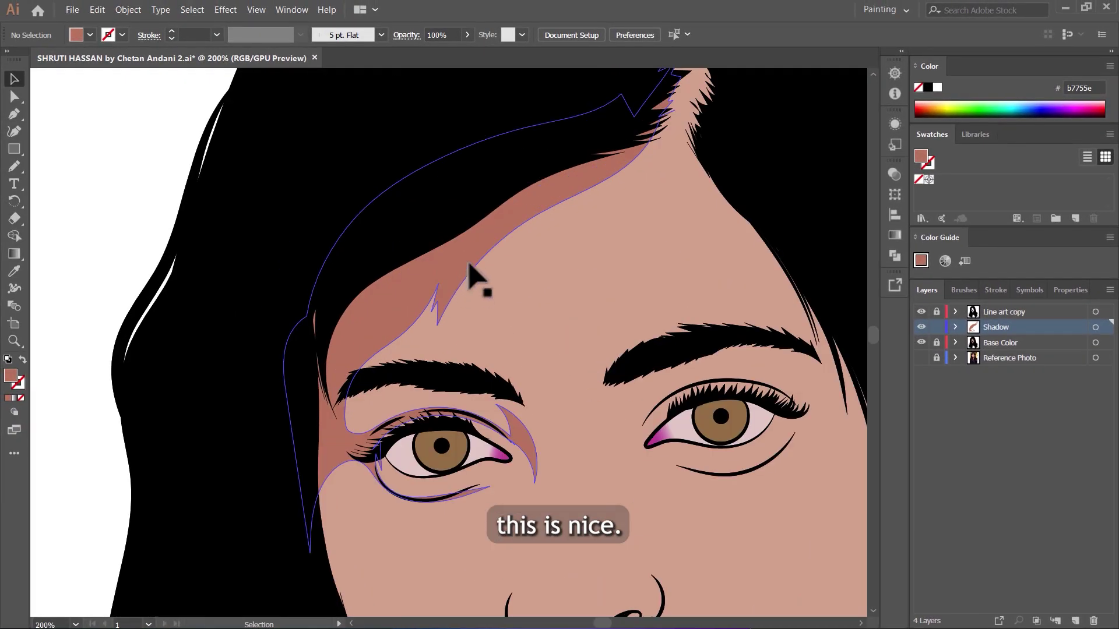
pyautogui.click(507, 282)
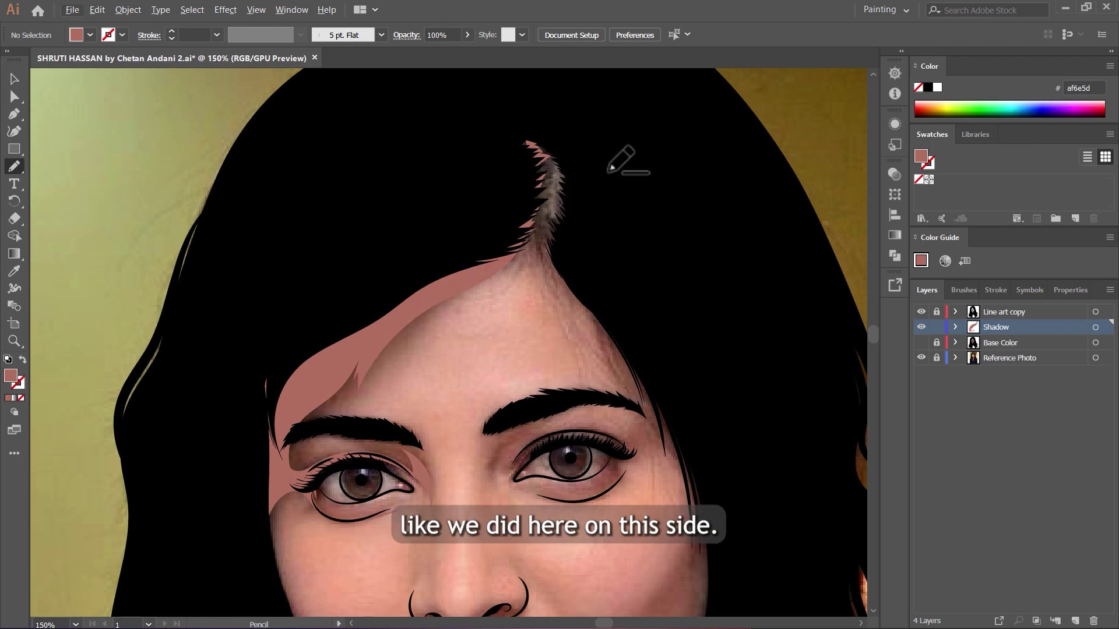
# Step: With the Pencil tool, draw a second shadow outline from the parting down the image's right hairline, past the outer eyebrow to the temple
pyautogui.scroll(1, 611, 169)
pyautogui.moveTo(516, 139)
pyautogui.mouseDown()
pyautogui.moveTo(540, 169)
pyautogui.moveTo(532, 251)
pyautogui.moveTo(551, 337)
pyautogui.mouseUp()
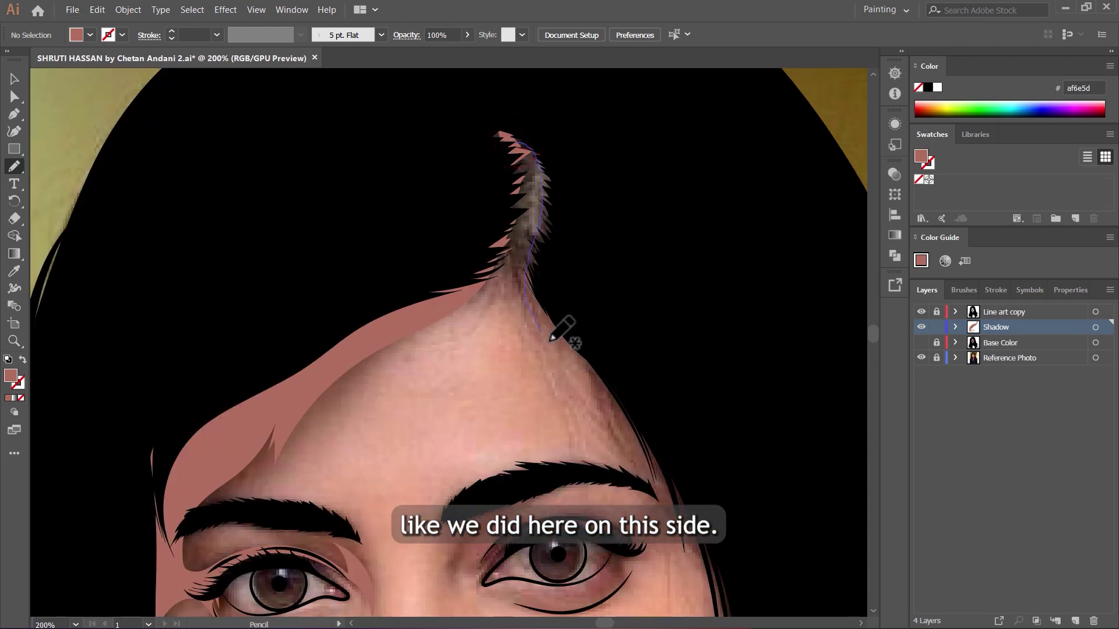
pyautogui.moveTo(659, 501); pyautogui.dragTo(695, 591)
pyautogui.scroll(-9, 663, 411)
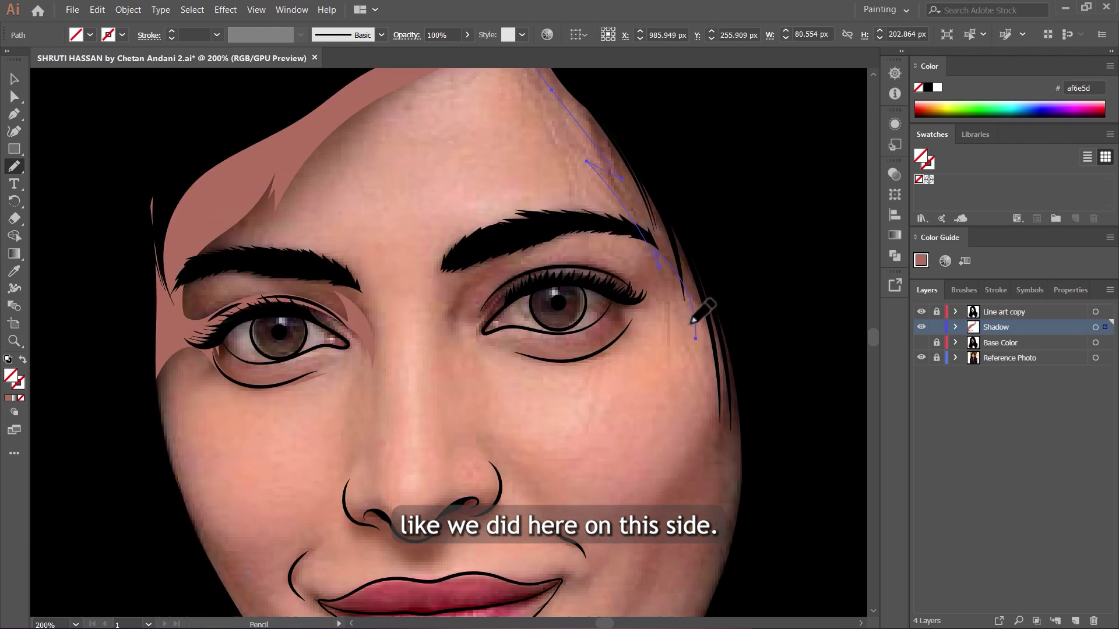
# Step: Continue the outline down the cheek with a curved point towards the mouth, then along the jaw, under the chin and onto the neck
pyautogui.moveTo(700, 333)
pyautogui.mouseDown()
pyautogui.moveTo(722, 357)
pyautogui.moveTo(679, 488)
pyautogui.moveTo(672, 481)
pyautogui.moveTo(654, 518)
pyautogui.moveTo(607, 475)
pyautogui.mouseUp()
pyautogui.scroll(-2, 668, 518)
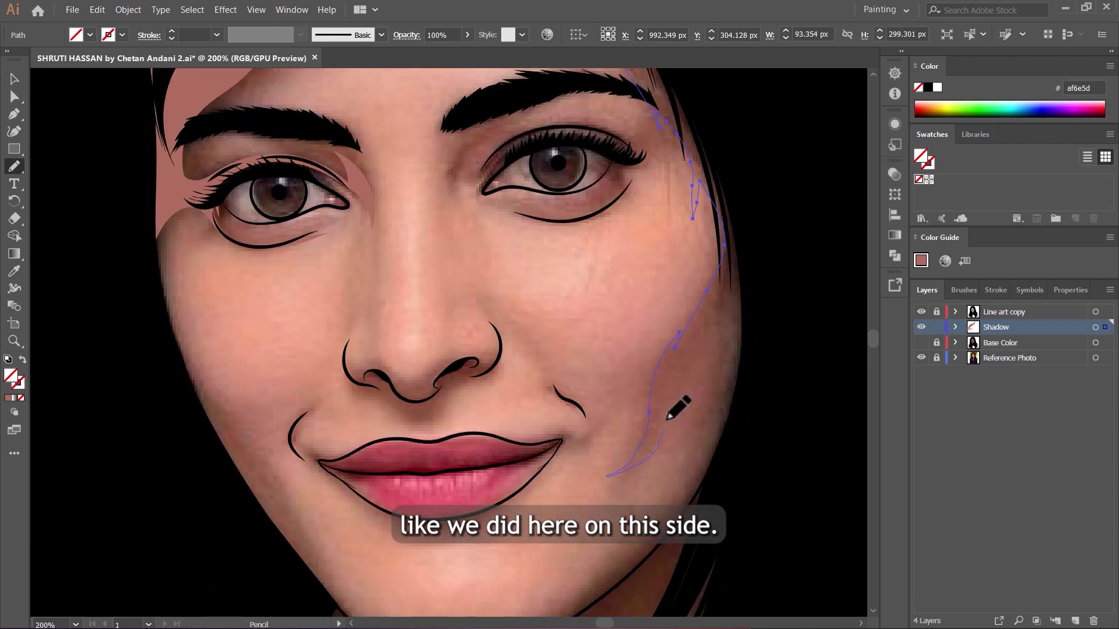
pyautogui.scroll(-8, 691, 502)
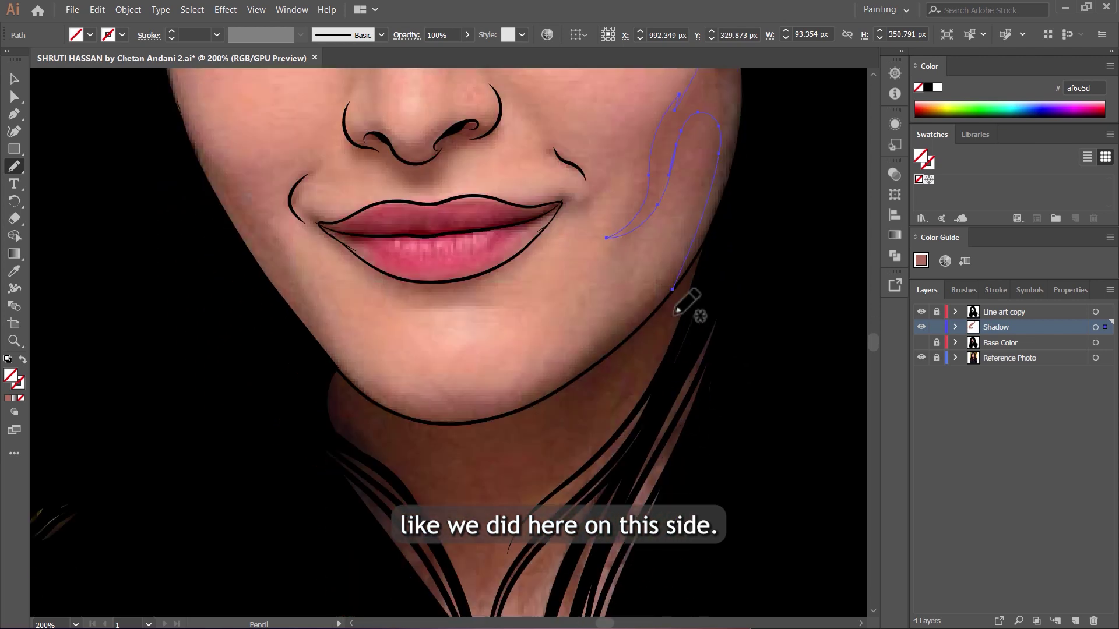
pyautogui.moveTo(662, 300); pyautogui.dragTo(619, 300)
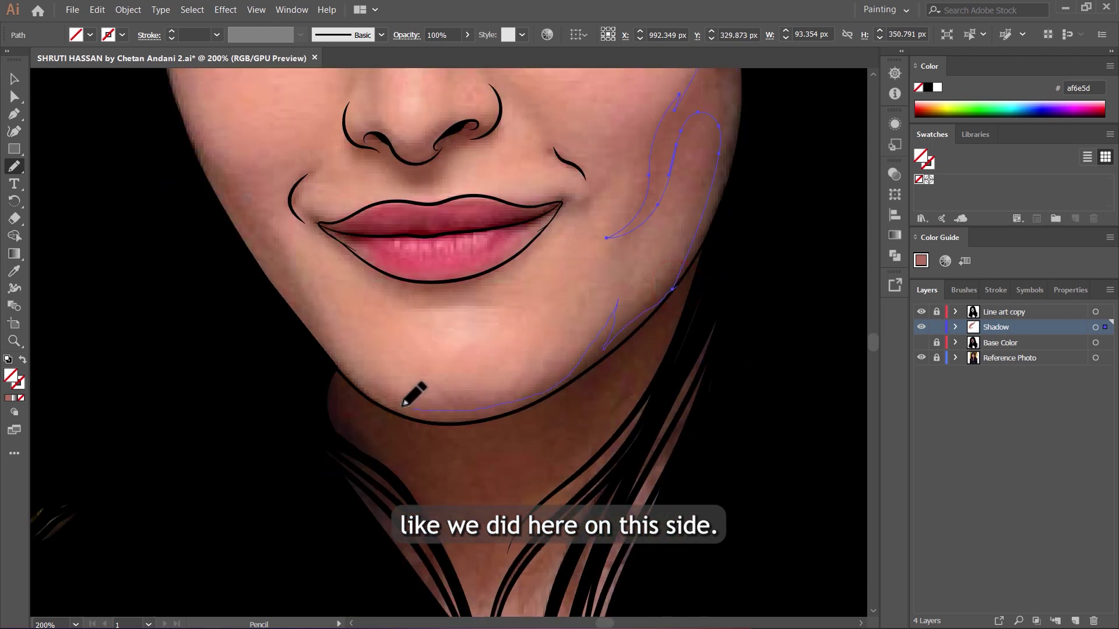
pyautogui.moveTo(247, 295); pyautogui.dragTo(409, 613)
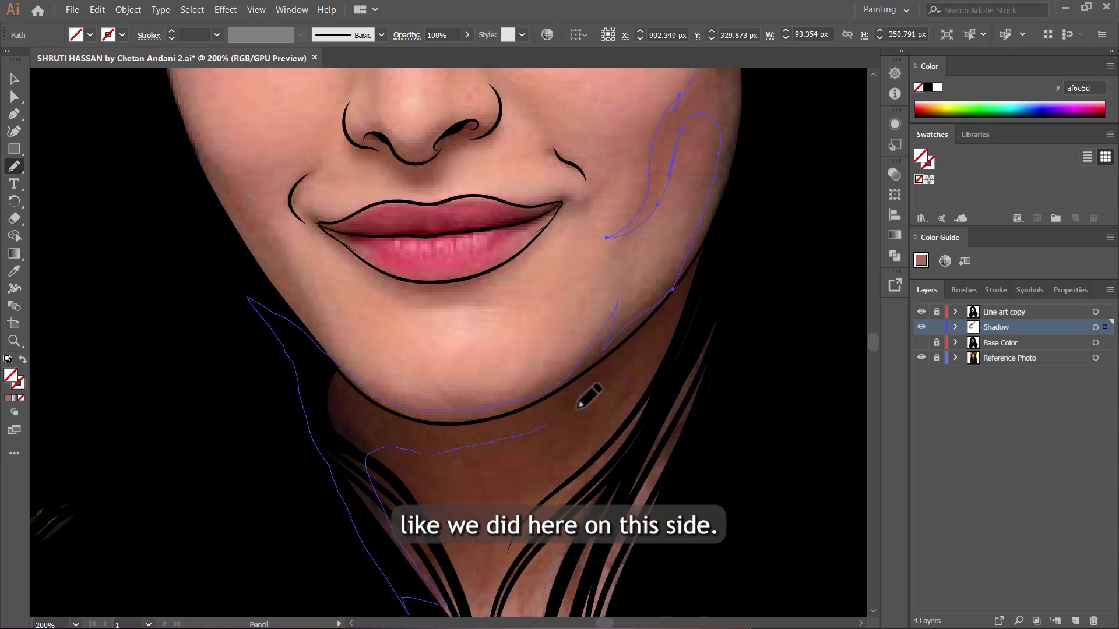
# Step: Bring the outline up through the hair to close it at the parting, fill it with af6e5d and deselect the shape
pyautogui.scroll(10, 761, 405)
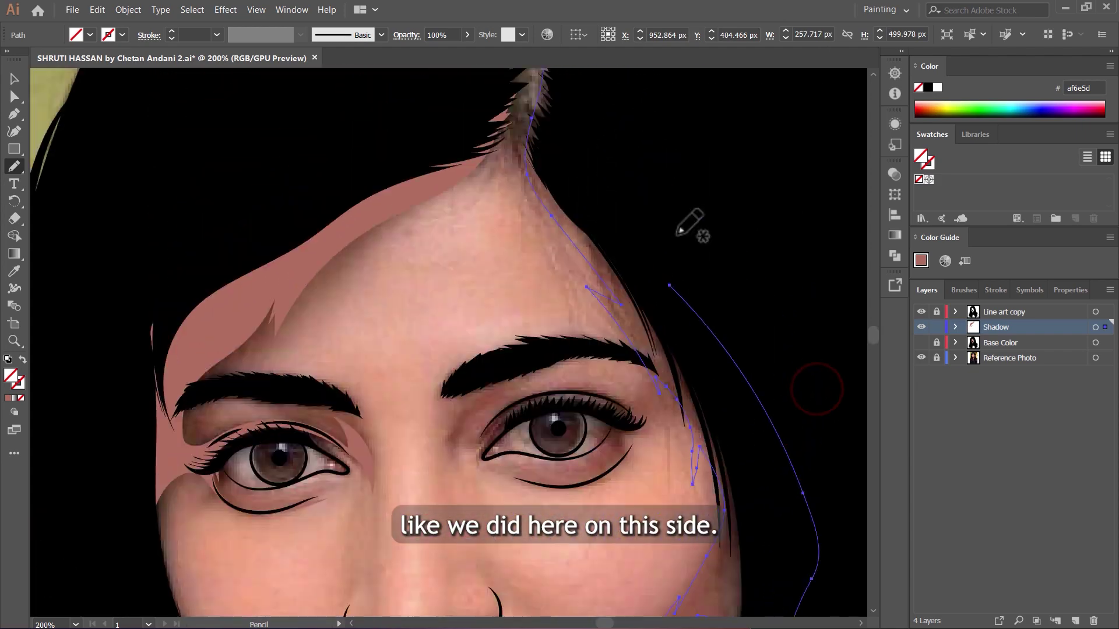
pyautogui.moveTo(667, 286)
pyautogui.mouseDown()
pyautogui.moveTo(541, 100)
pyautogui.moveTo(531, 119)
pyautogui.mouseUp()
pyautogui.scroll(3, 542, 140)
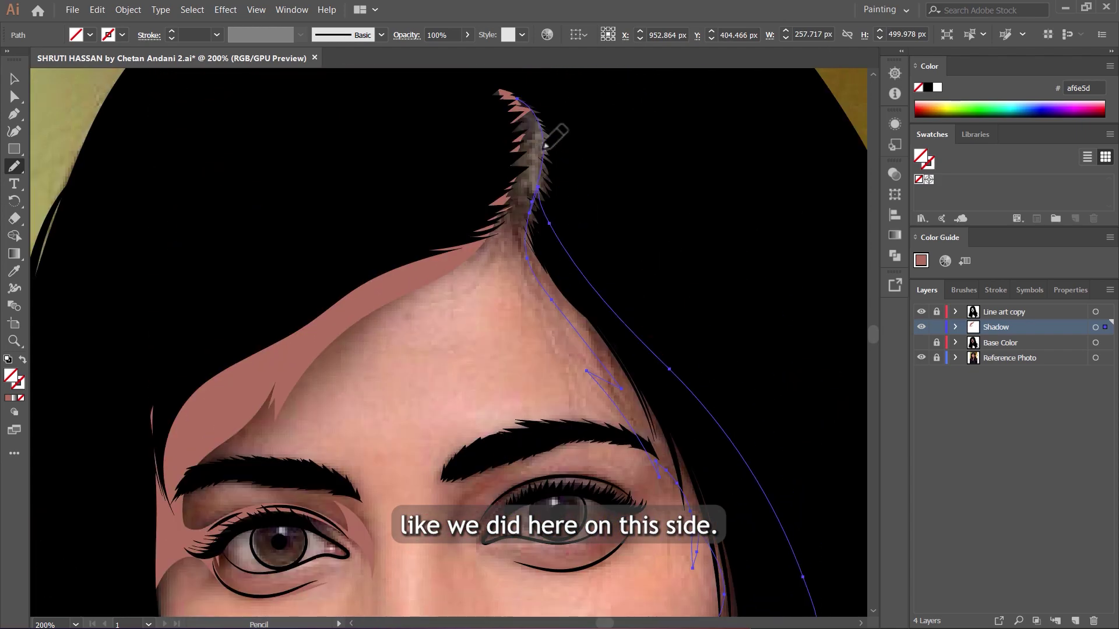
pyautogui.press('v')
pyautogui.click(478, 300)
# Step: Show the Base Color layer, hide the Reference Photo layer and examine the shadows on the whole portrait
pyautogui.scroll(-2, 594, 373)
pyautogui.click(921, 342)
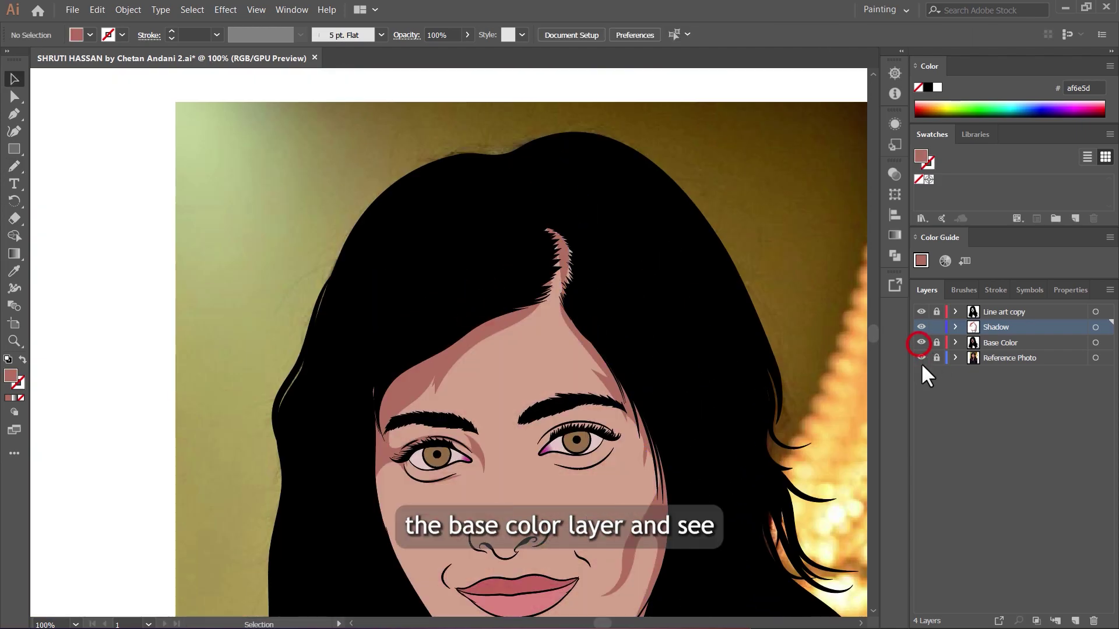
pyautogui.click(921, 358)
pyautogui.hotkey('ctrl', '-')
pyautogui.hotkey('ctrl', '-')
pyautogui.hotkey('ctrl', '-')
pyautogui.scroll(2, 640, 388)
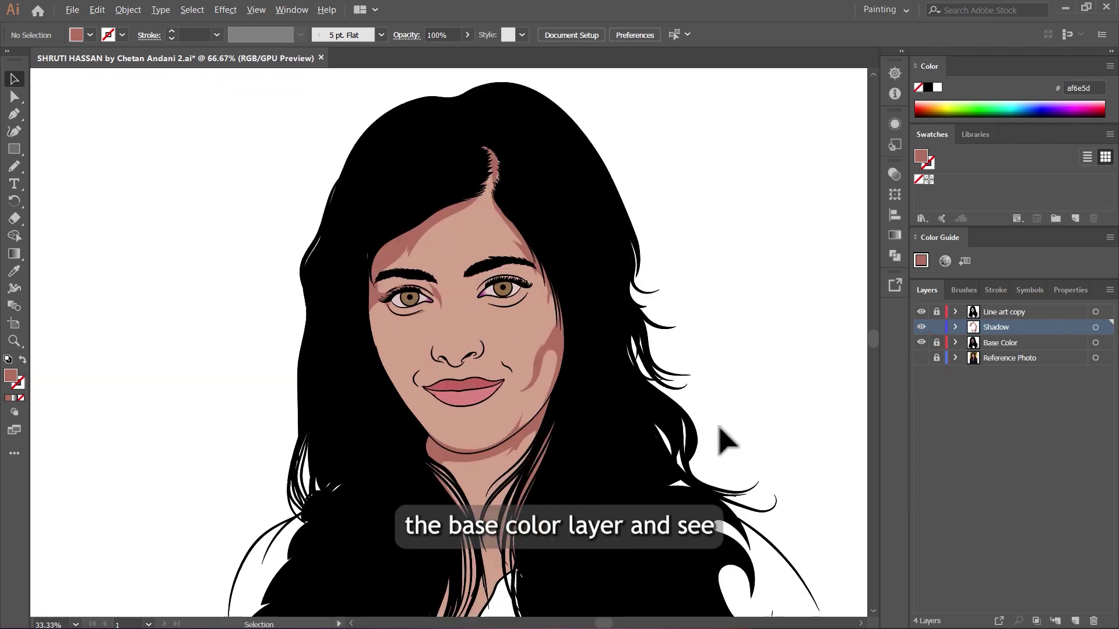
pyautogui.scroll(-1, 773, 386)
pyautogui.scroll(1, 822, 454)
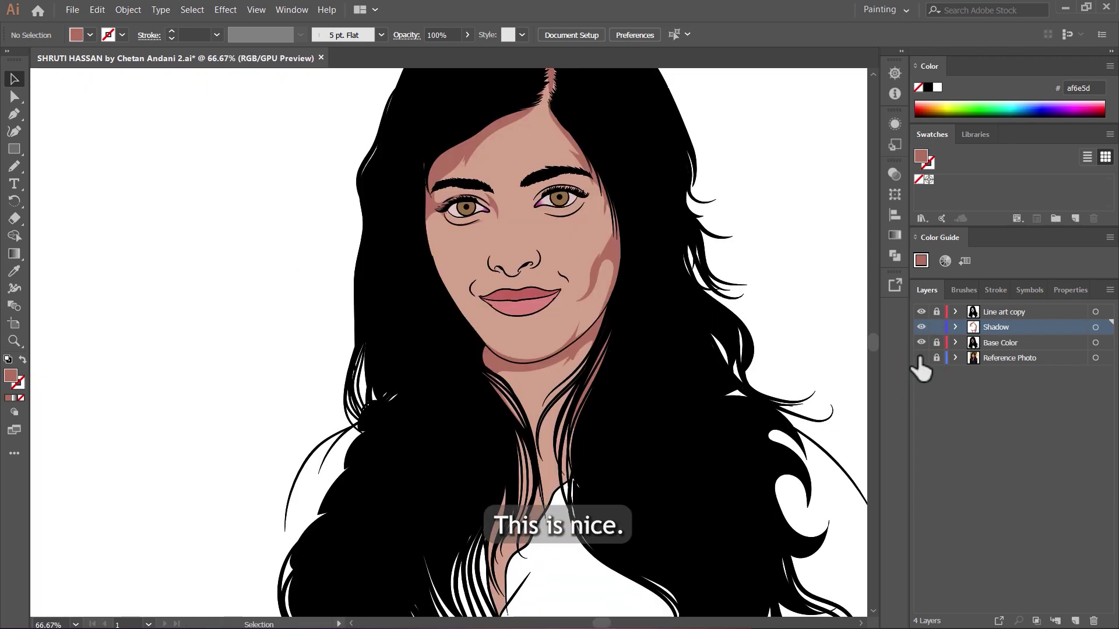
# Step: Bring back the Reference Photo layer and hide the Base Color layer
pyautogui.click(921, 357)
pyautogui.click(921, 358)
pyautogui.scroll(3, 630, 262)
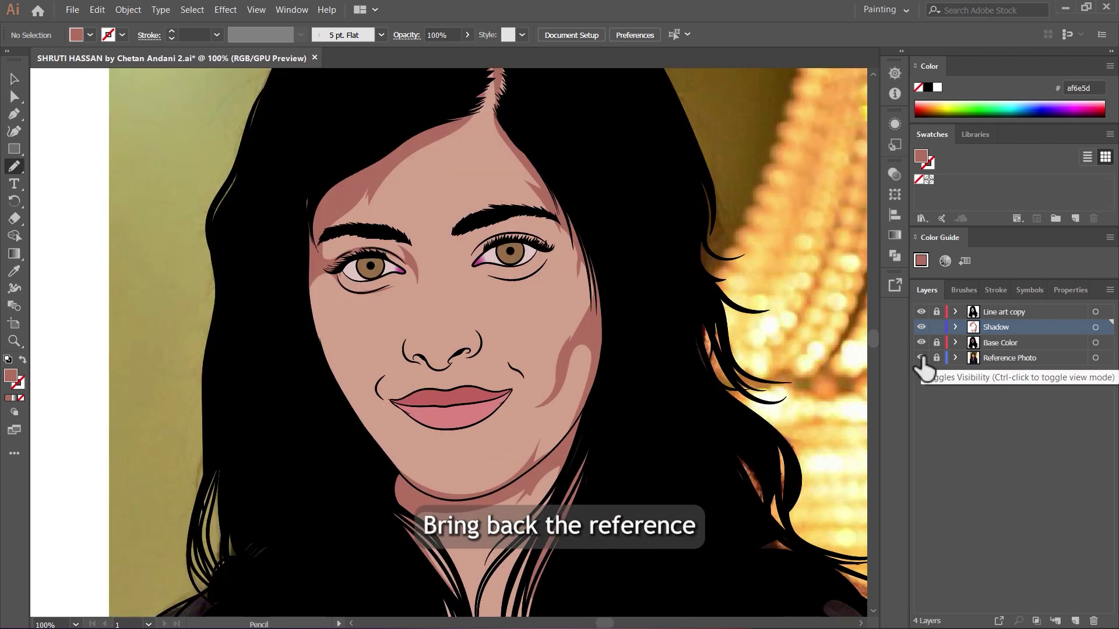
pyautogui.click(920, 343)
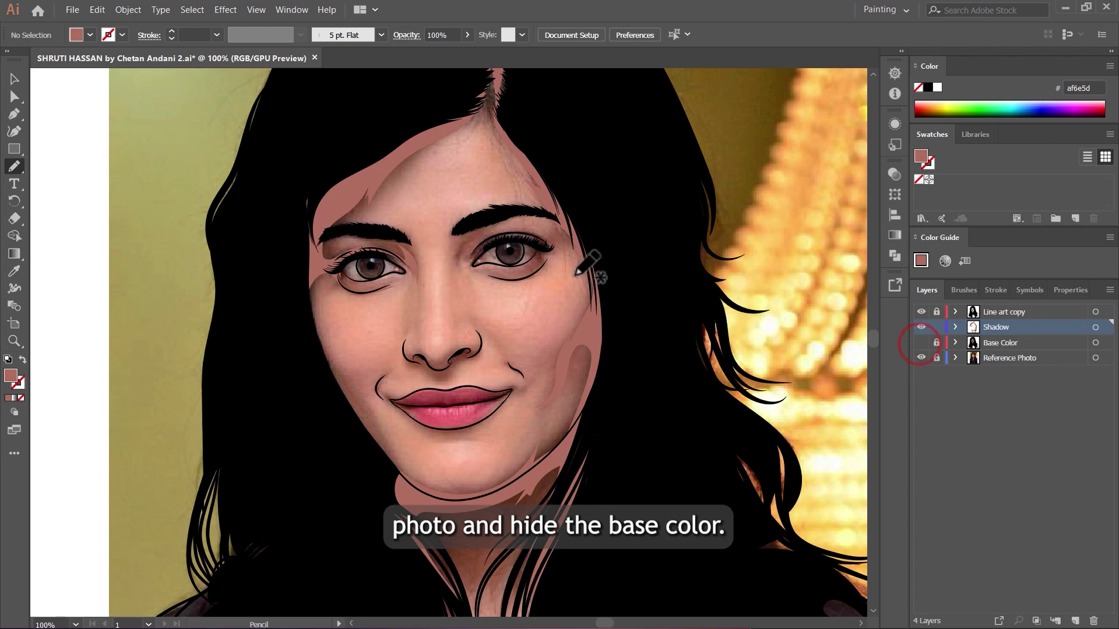
# Step: Draw a closed shadow shape around the image's right eye, from the upper lid crease past the outer corner to the lower lid line, filled with af6e5d
pyautogui.scroll(5, 496, 240)
pyautogui.scroll(-1, 507, 218)
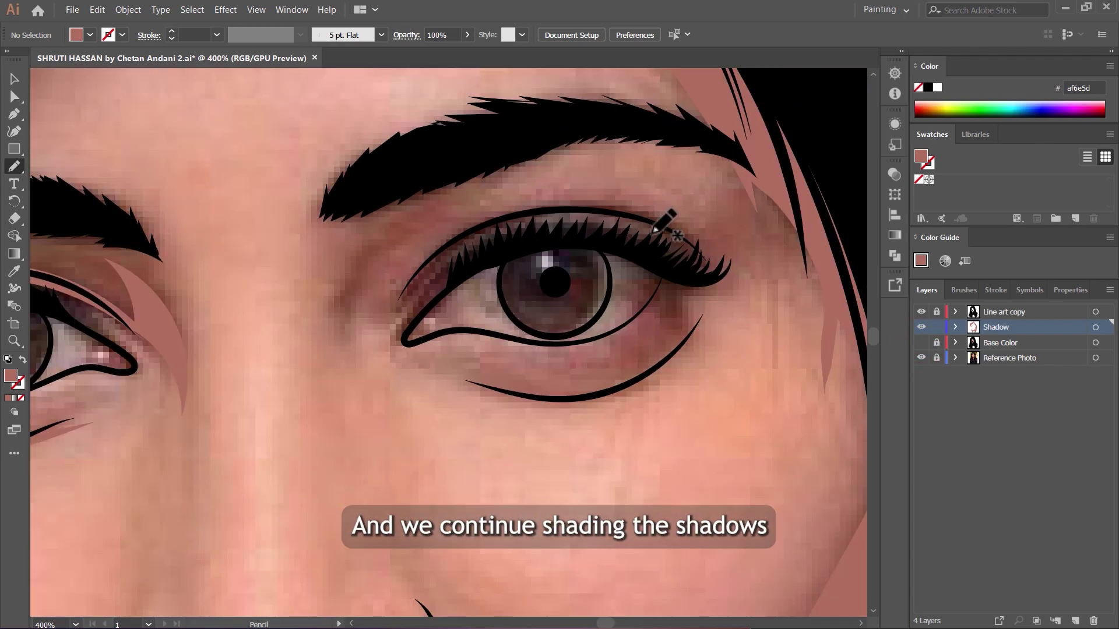
pyautogui.scroll(2, 662, 230)
pyautogui.scroll(-1, 661, 232)
pyautogui.scroll(1, 725, 281)
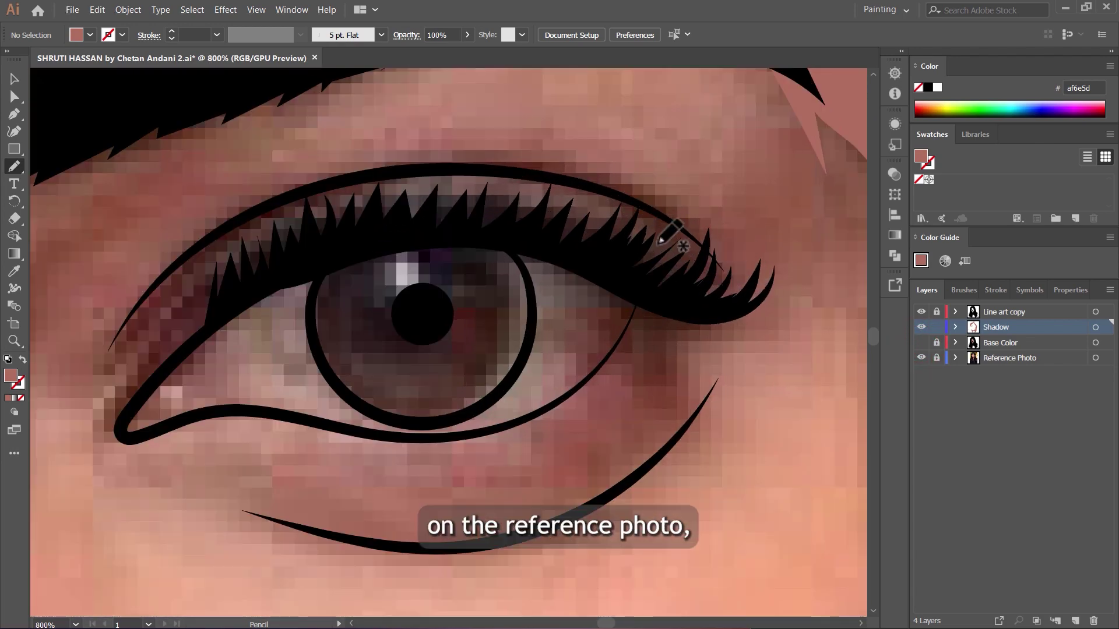
pyautogui.moveTo(557, 185)
pyautogui.mouseDown()
pyautogui.moveTo(605, 208)
pyautogui.moveTo(641, 266)
pyautogui.moveTo(605, 358)
pyautogui.mouseUp()
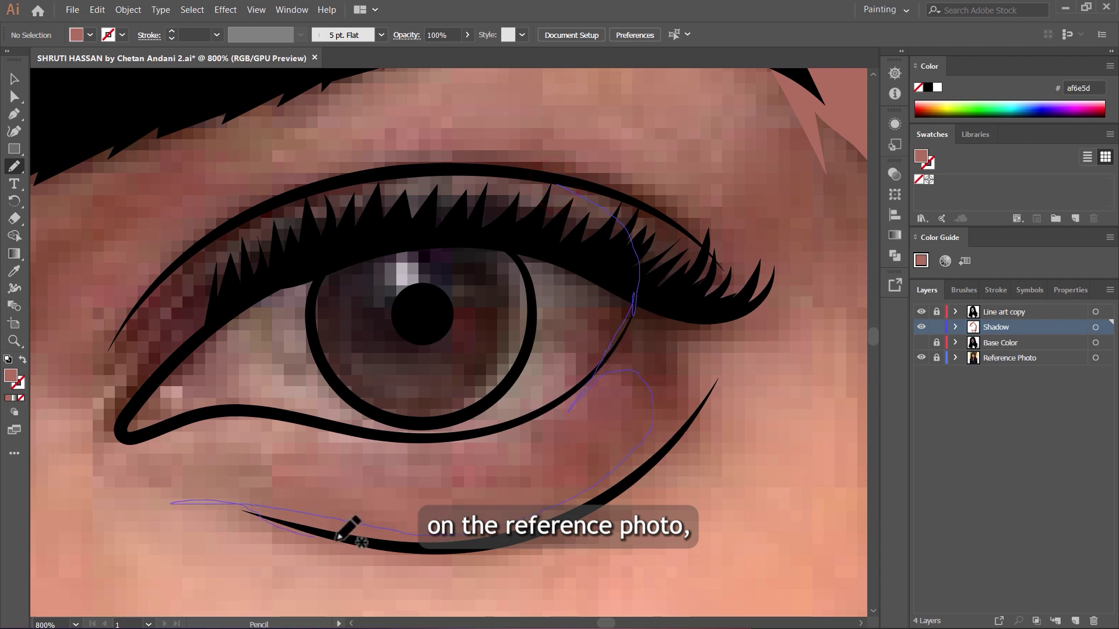
pyautogui.moveTo(608, 496)
pyautogui.mouseDown()
pyautogui.moveTo(711, 408)
pyautogui.moveTo(822, 287)
pyautogui.mouseUp()
pyautogui.moveTo(594, 176)
pyautogui.mouseDown()
pyautogui.moveTo(400, 167)
pyautogui.moveTo(262, 193)
pyautogui.mouseUp()
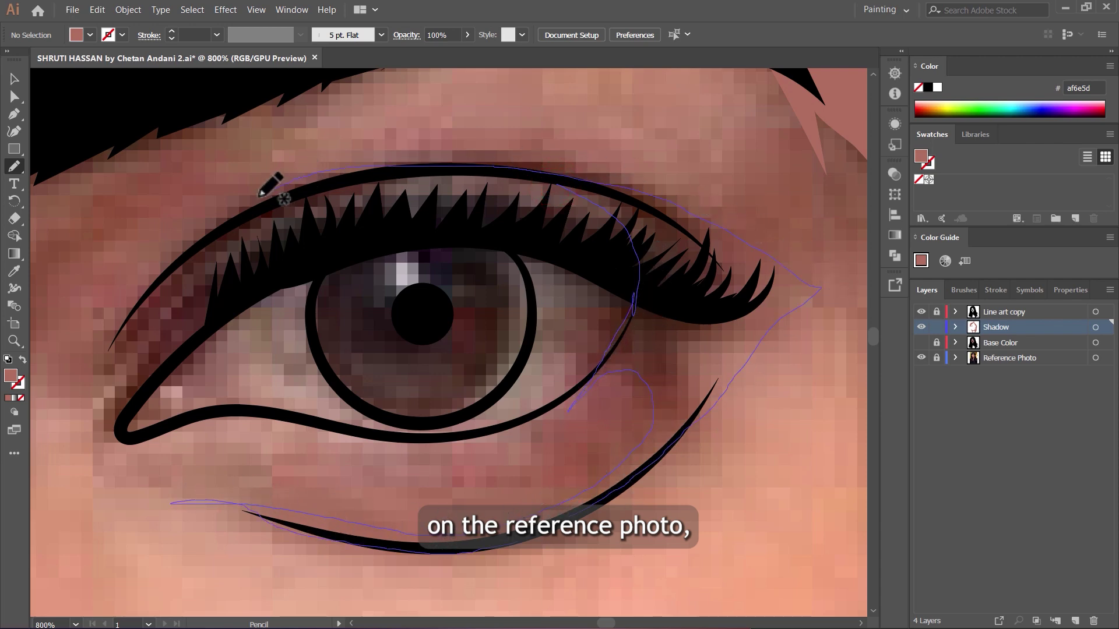
pyautogui.moveTo(98, 373)
pyautogui.mouseDown()
pyautogui.moveTo(271, 226)
pyautogui.moveTo(401, 184)
pyautogui.moveTo(556, 185)
pyautogui.mouseUp()
pyautogui.scroll(3, 620, 217)
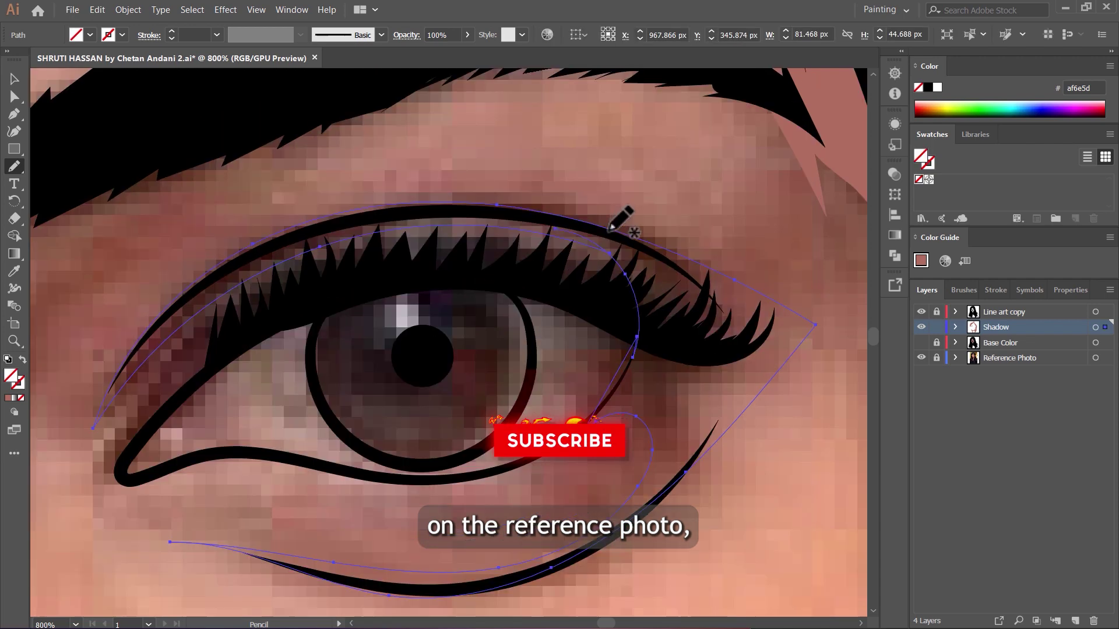
# Step: Draw a closed af6e5d shadow shape around the image's left eye, from the outer lashes along the lower lid crease and face edge
pyautogui.scroll(-6, 654, 274)
pyautogui.scroll(4, 484, 319)
pyautogui.scroll(1, 449, 332)
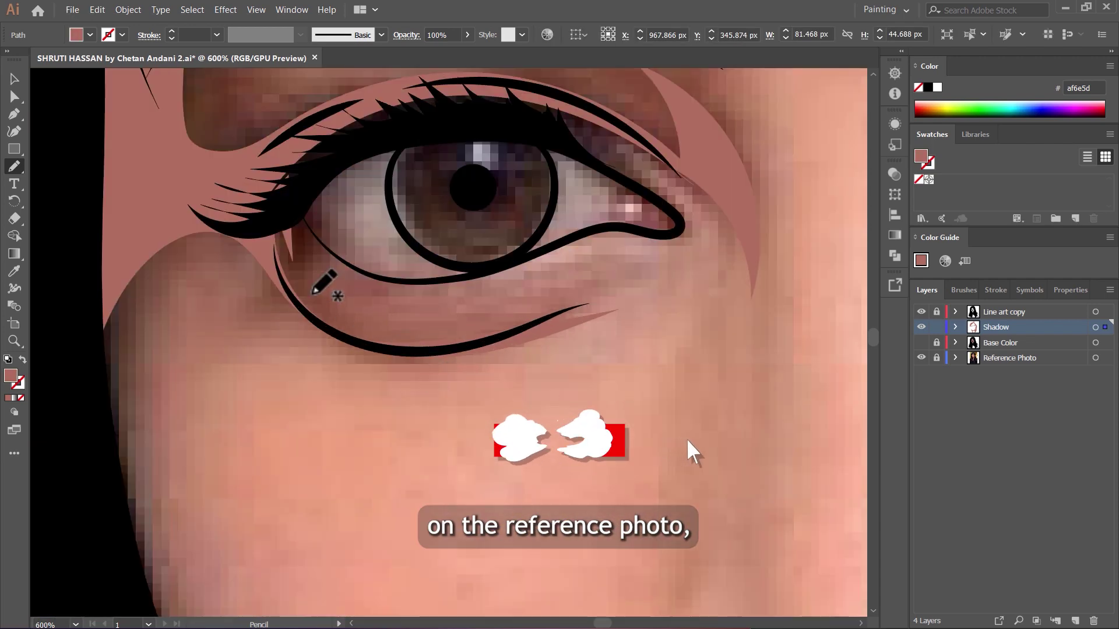
pyautogui.moveTo(298, 204)
pyautogui.mouseDown()
pyautogui.moveTo(308, 259)
pyautogui.moveTo(348, 332)
pyautogui.moveTo(424, 349)
pyautogui.moveTo(618, 304)
pyautogui.moveTo(418, 364)
pyautogui.moveTo(321, 342)
pyautogui.moveTo(246, 269)
pyautogui.moveTo(118, 313)
pyautogui.moveTo(68, 362)
pyautogui.moveTo(235, 198)
pyautogui.moveTo(325, 150)
pyautogui.mouseUp()
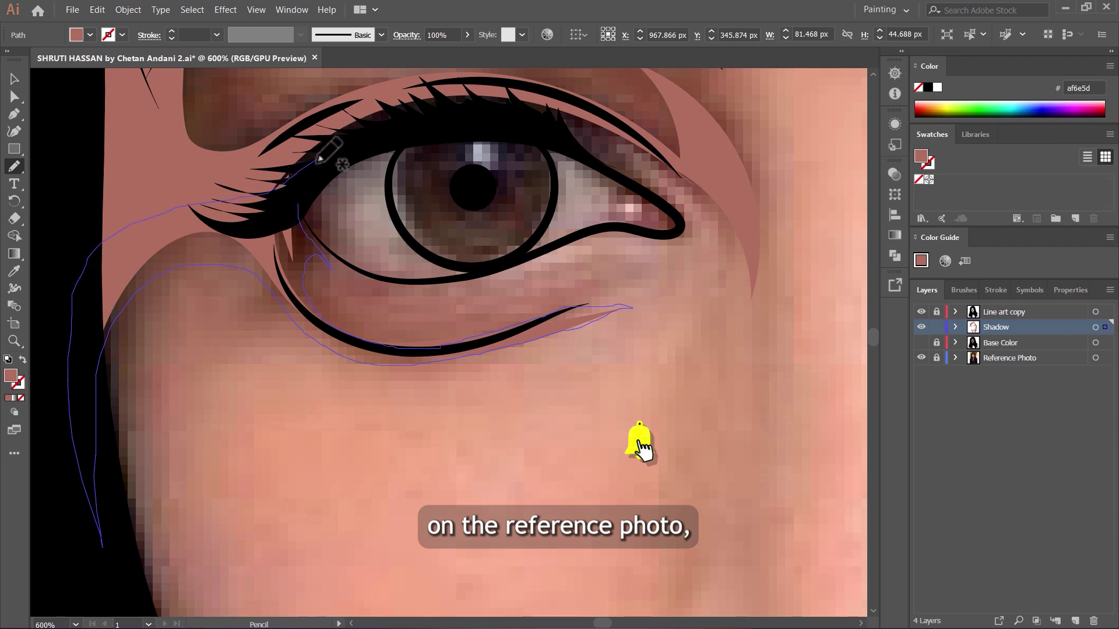
# Step: Draw a closed af6e5d shadow along the underside of the nose, following both nostrils, the tip and the image's right nose wing
pyautogui.scroll(3, 261, 231)
pyautogui.hotkey('ctrl', '0')
pyautogui.scroll(6, 524, 209)
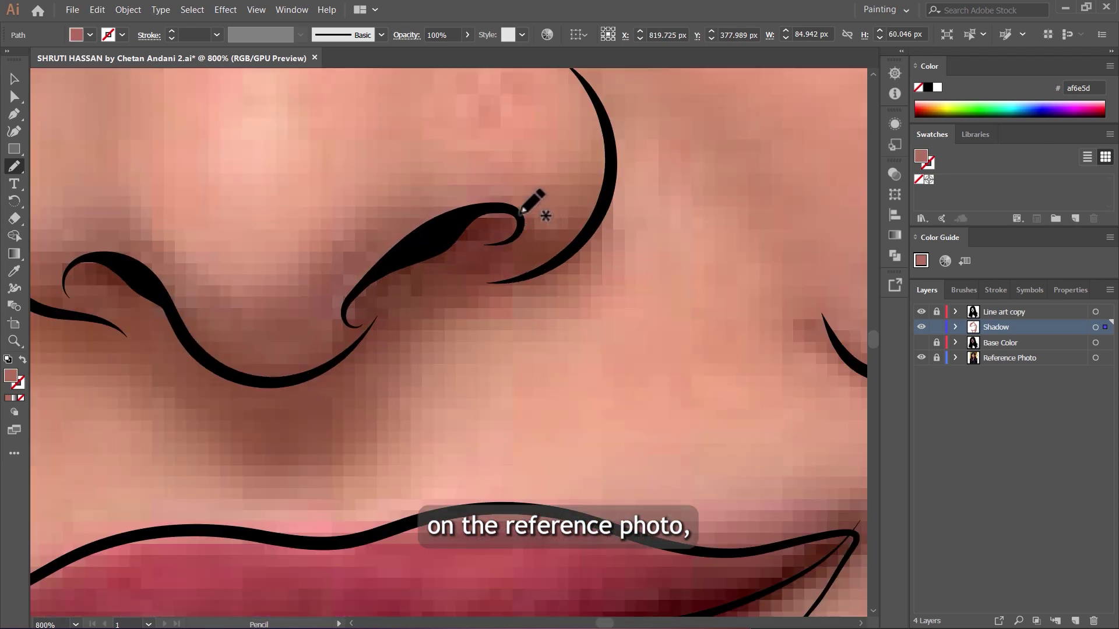
pyautogui.moveTo(519, 212)
pyautogui.mouseDown()
pyautogui.moveTo(433, 209)
pyautogui.moveTo(323, 306)
pyautogui.moveTo(216, 327)
pyautogui.moveTo(168, 254)
pyautogui.moveTo(102, 228)
pyautogui.mouseUp()
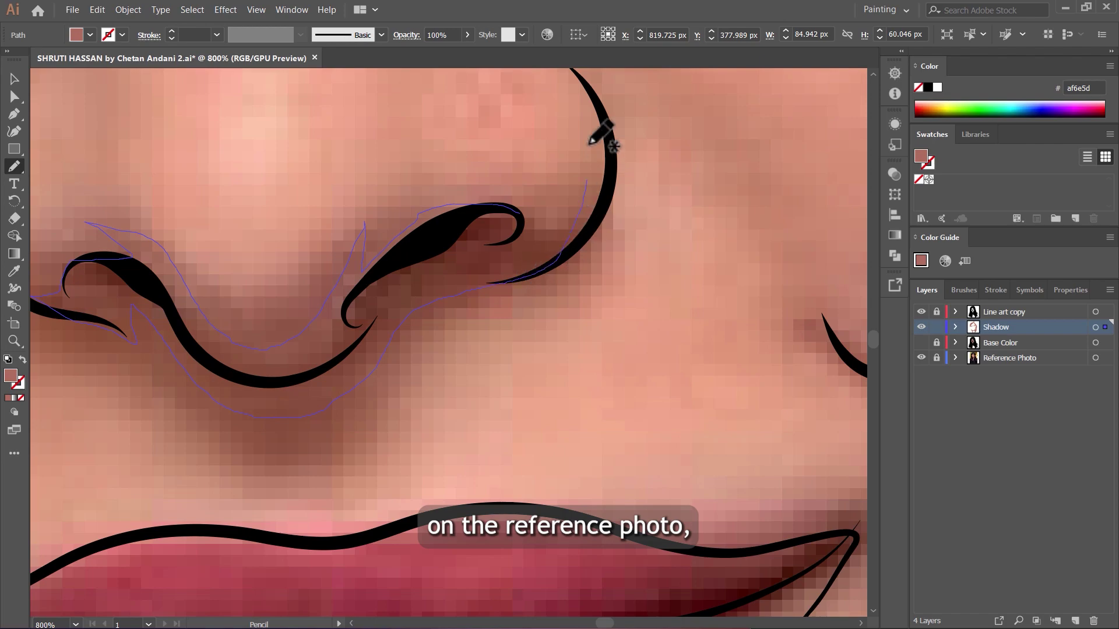
pyautogui.moveTo(590, 140); pyautogui.dragTo(530, 217)
# Step: Draw a small closed shadow shape wrapping around the image's right corner of the mouth, filled with af6e5d
pyautogui.scroll(-5, 530, 218)
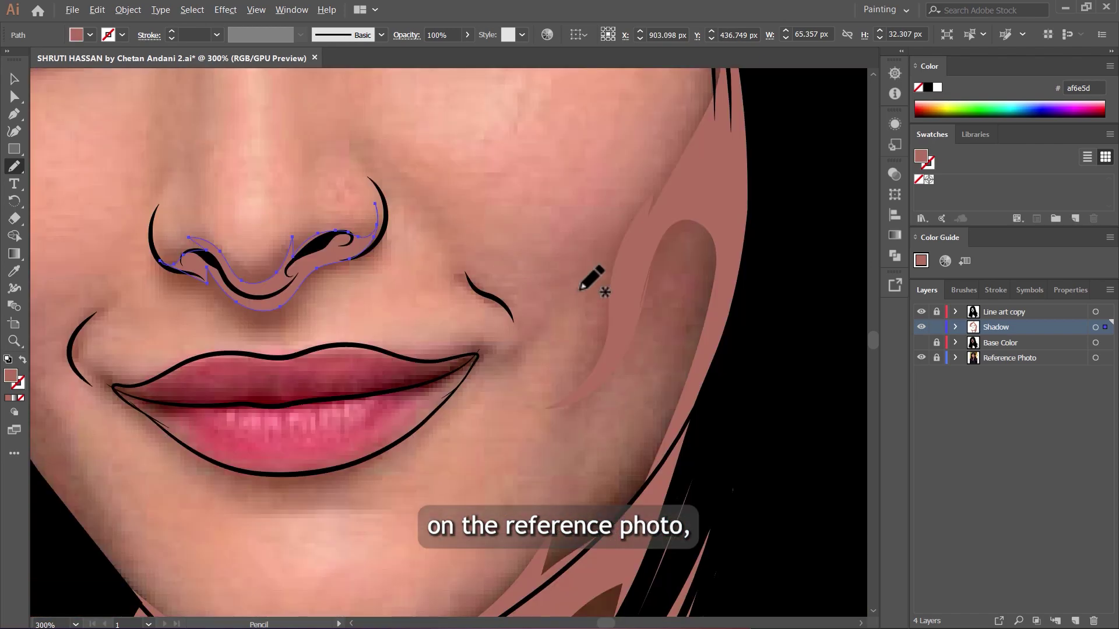
pyautogui.scroll(-3, 577, 256)
pyautogui.scroll(6, 581, 225)
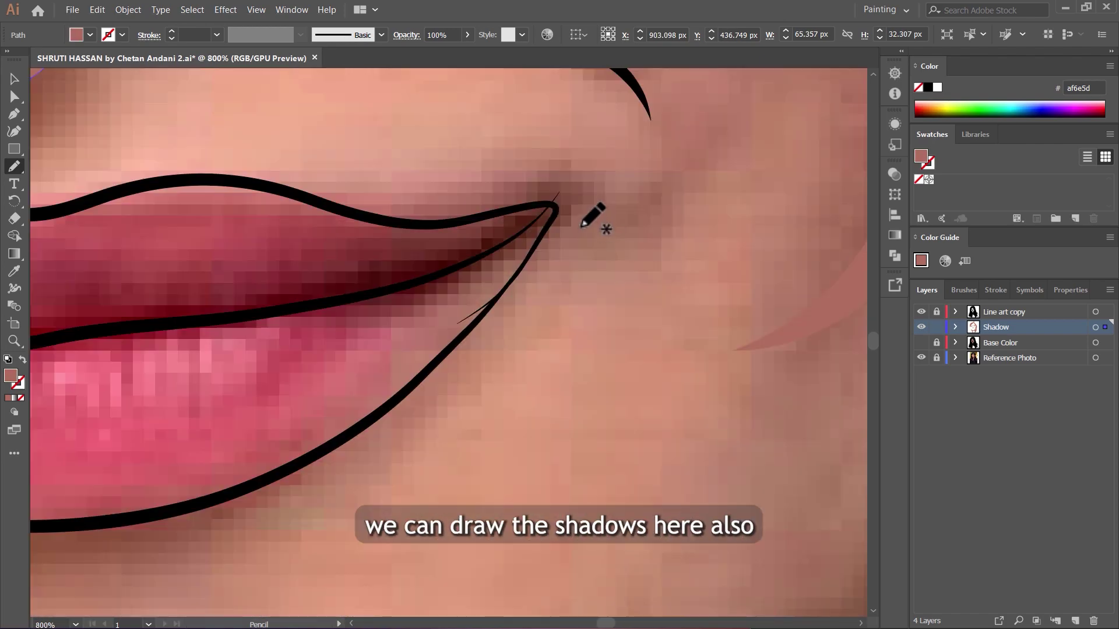
pyautogui.scroll(2, 582, 225)
pyautogui.moveTo(446, 199)
pyautogui.mouseDown()
pyautogui.moveTo(470, 184)
pyautogui.moveTo(497, 190)
pyautogui.mouseUp()
pyautogui.moveTo(487, 237); pyautogui.dragTo(465, 285)
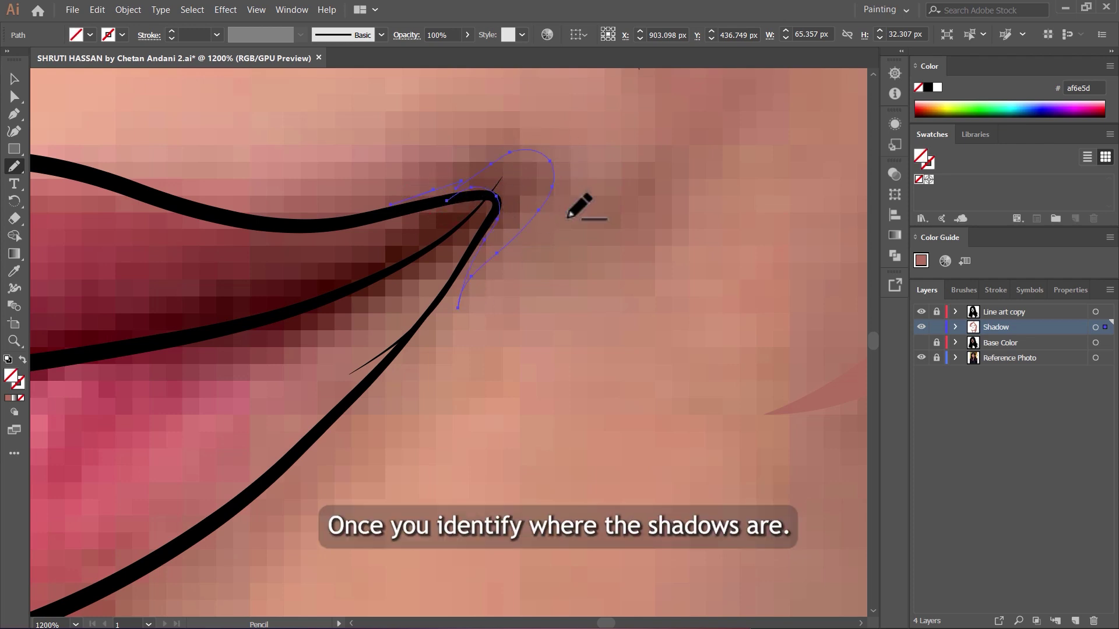
# Step: Draw a closed af6e5d shadow around the image's left mouth corner, tapering down along the lower lip's edge
pyautogui.scroll(-4, 580, 205)
pyautogui.scroll(2, 169, 216)
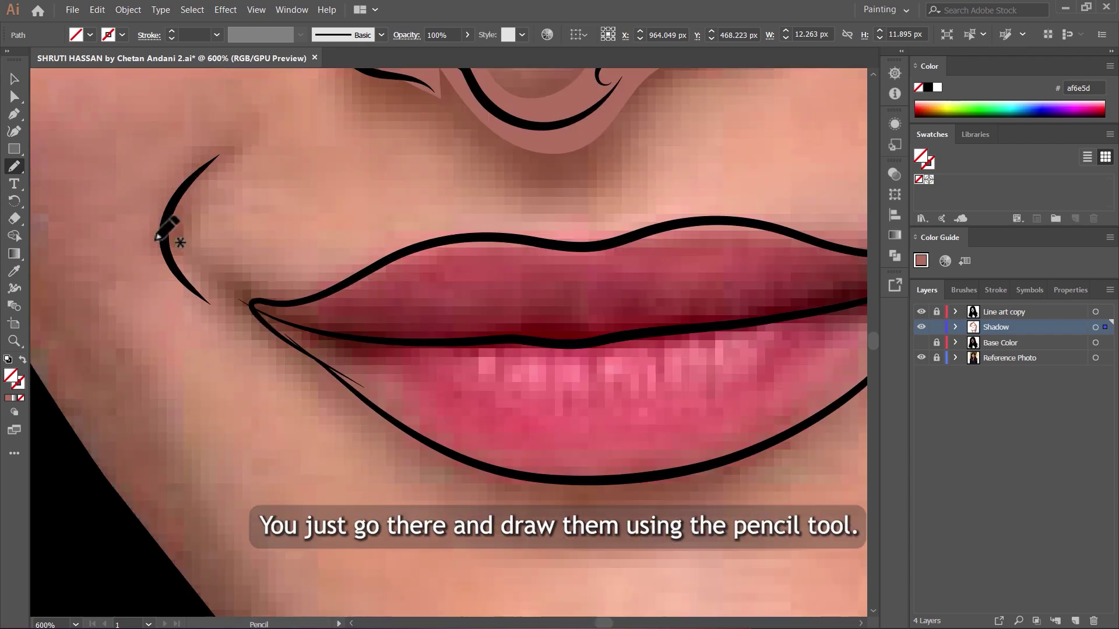
pyautogui.scroll(-3, 187, 250)
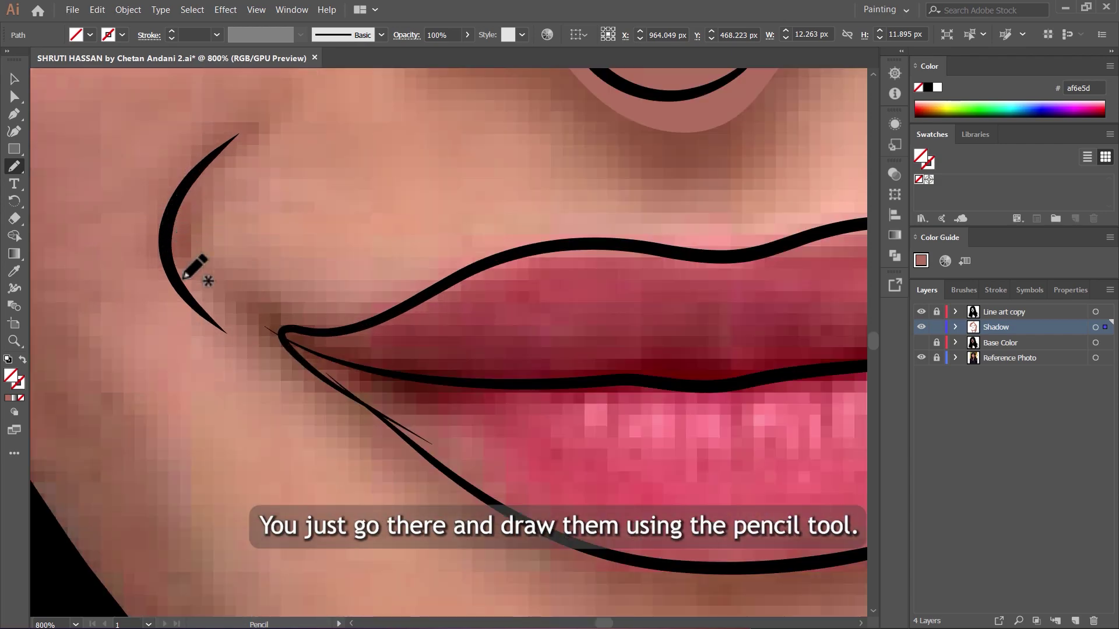
pyautogui.scroll(4, 198, 301)
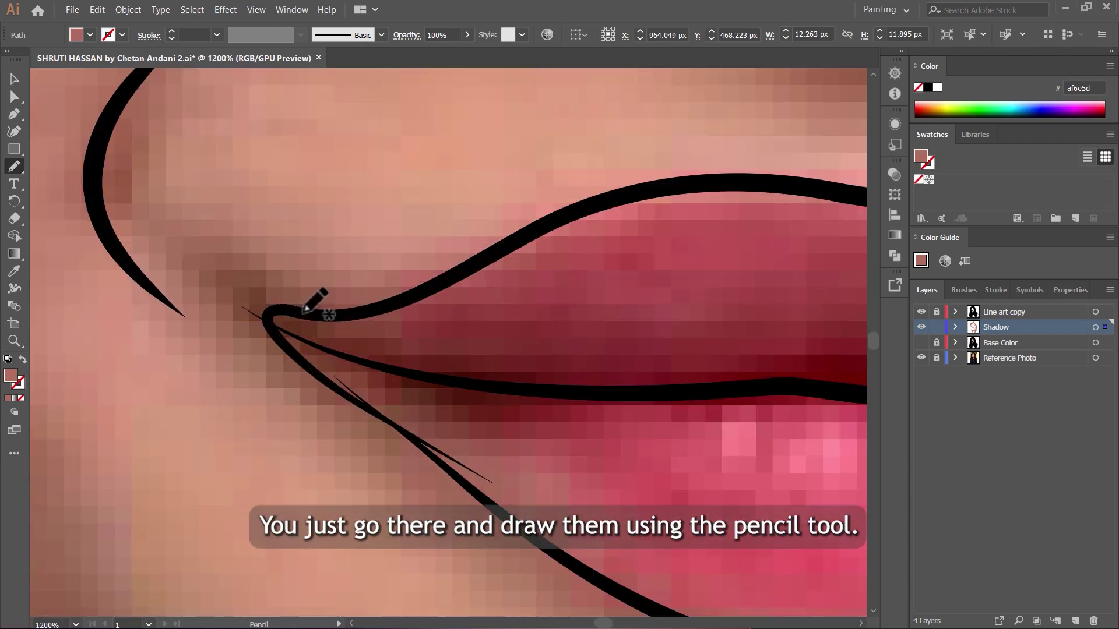
pyautogui.moveTo(330, 312)
pyautogui.mouseDown()
pyautogui.moveTo(244, 310)
pyautogui.moveTo(443, 485)
pyautogui.mouseUp()
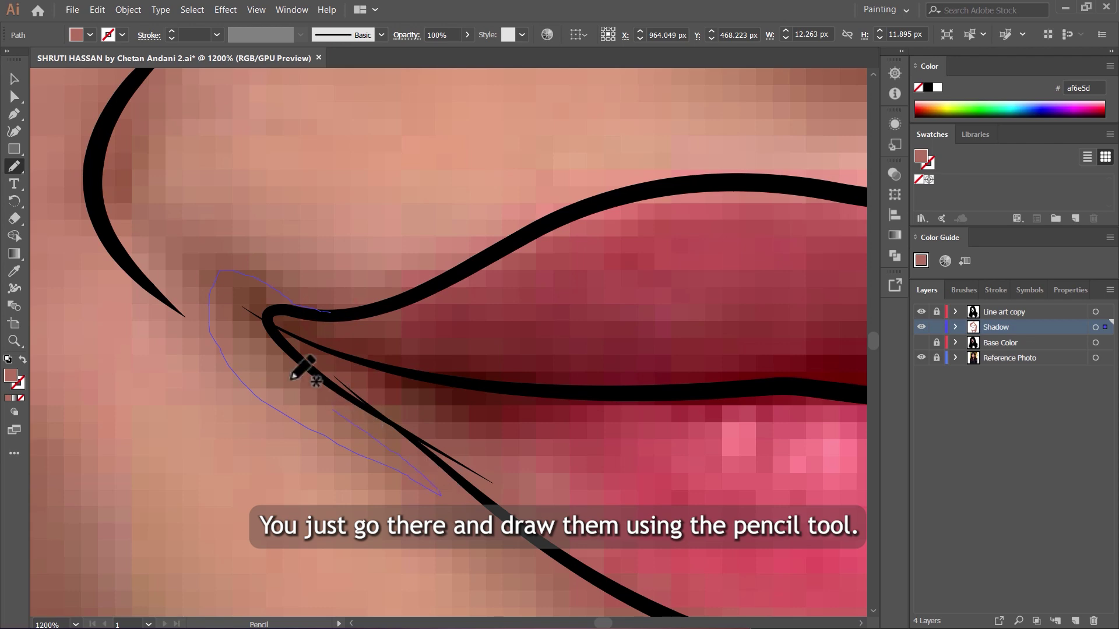
pyautogui.moveTo(279, 303); pyautogui.dragTo(315, 305)
# Step: Draw a thin crescent shadow along the inner side of the image's left smile line, filled with af6e5d
pyautogui.scroll(-5, 379, 317)
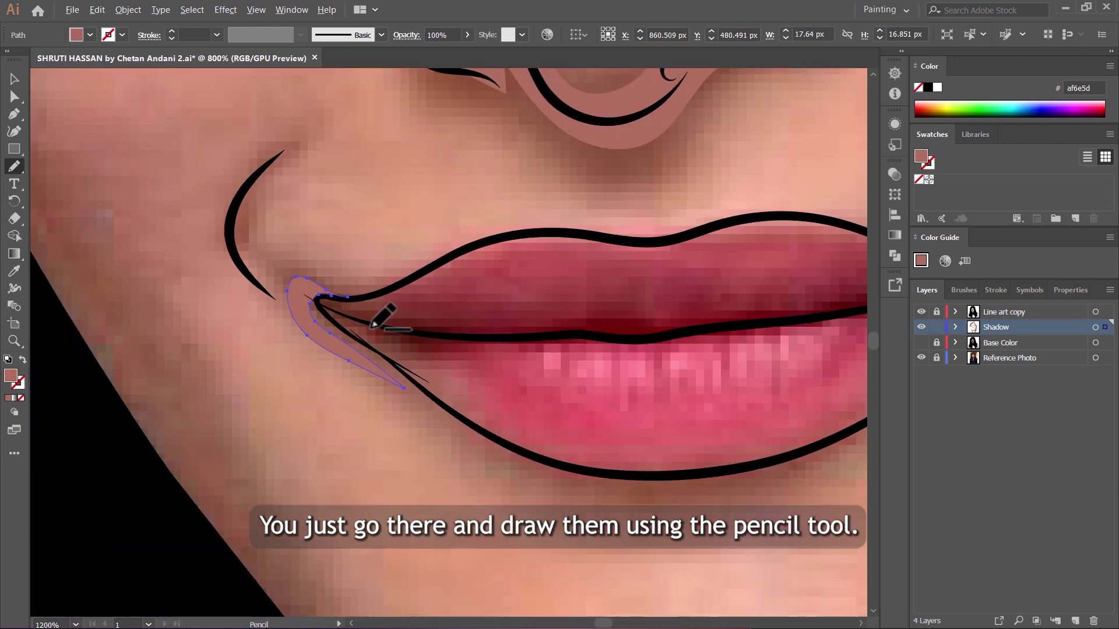
pyautogui.scroll(2, 292, 229)
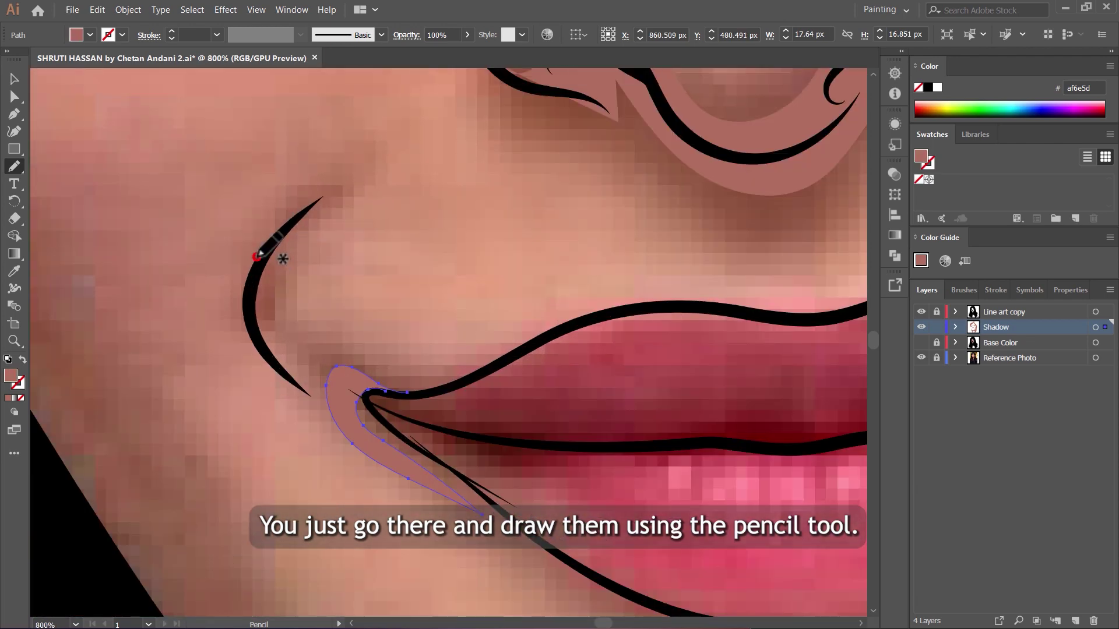
pyautogui.moveTo(258, 255); pyautogui.dragTo(343, 174)
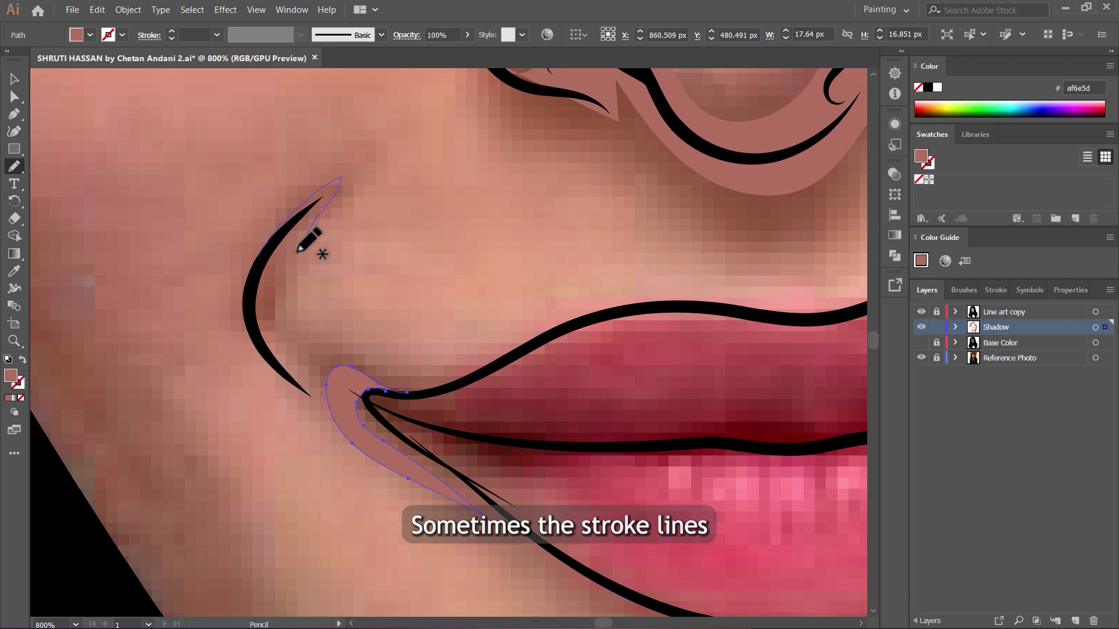
pyautogui.moveTo(297, 251)
pyautogui.mouseDown()
pyautogui.moveTo(279, 298)
pyautogui.moveTo(285, 346)
pyautogui.mouseUp()
pyautogui.moveTo(324, 411); pyautogui.dragTo(280, 371)
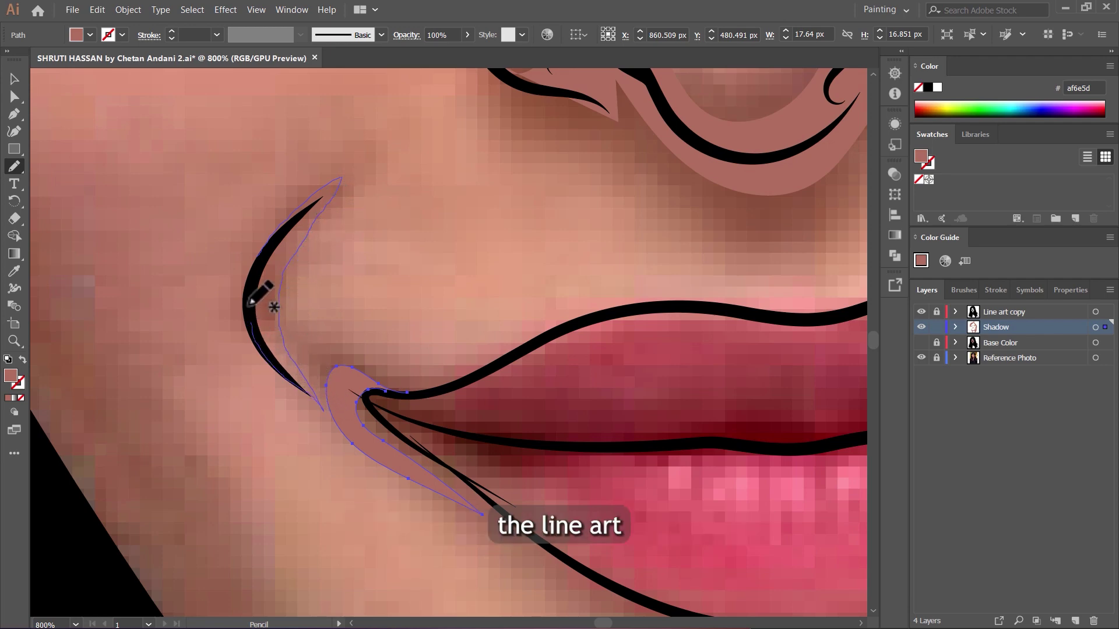
# Step: Draw a thin closed af6e5d shadow beneath the curved smile line on the image's right cheek
pyautogui.scroll(-5, 507, 286)
pyautogui.scroll(4, 522, 266)
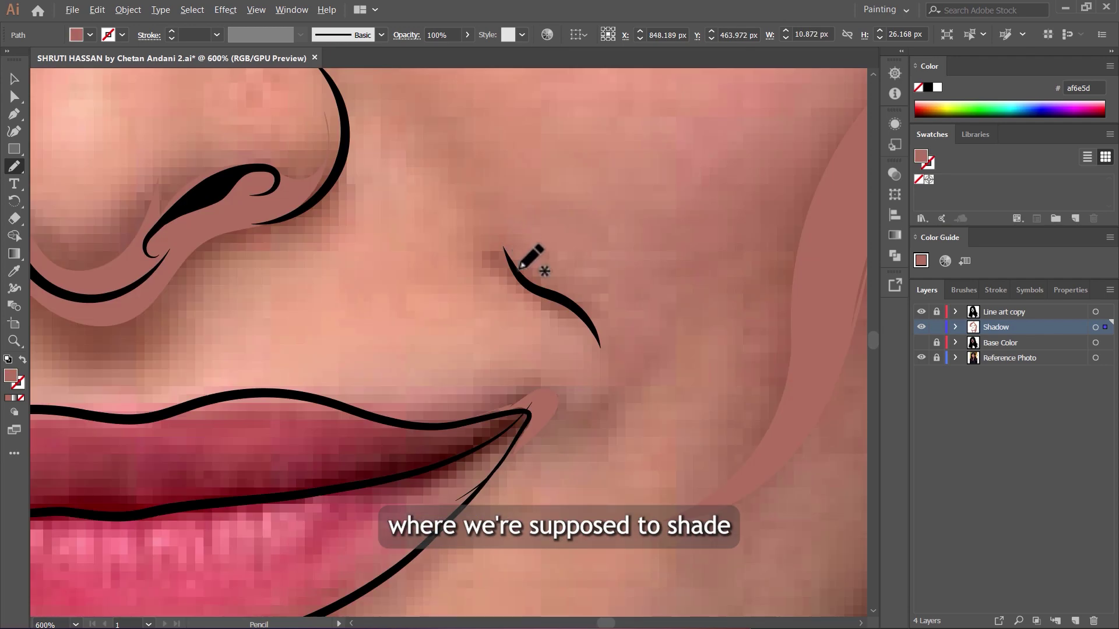
pyautogui.moveTo(496, 231); pyautogui.dragTo(506, 266)
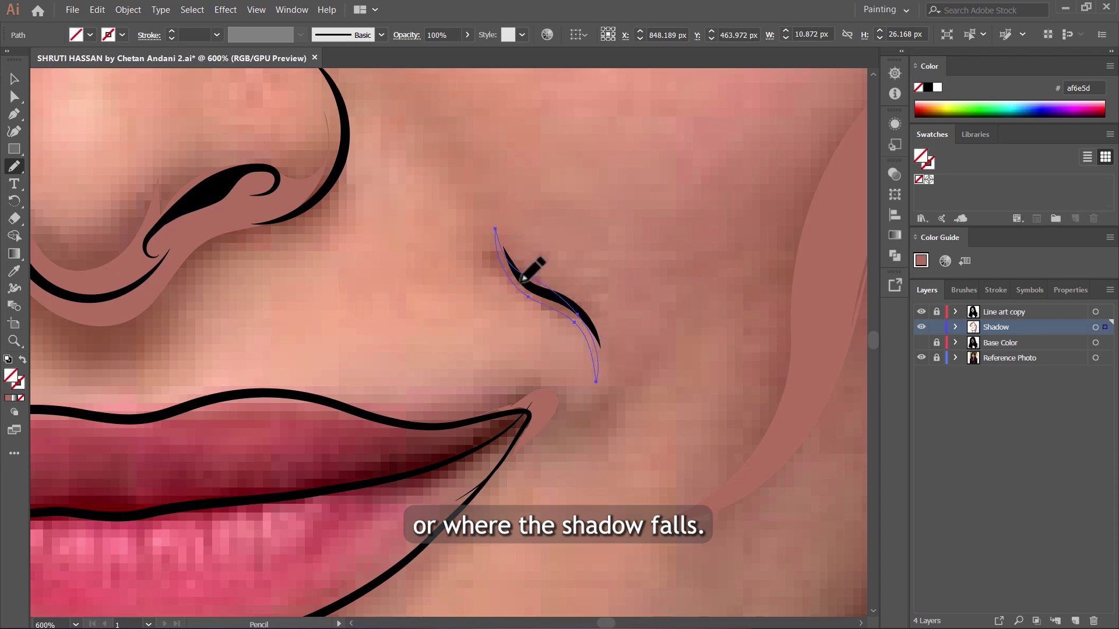
# Step: Draw a closed af6e5d shadow down the image's left side of the face, from below the eye along the cheek to the jaw
pyautogui.scroll(-4, 600, 362)
pyautogui.scroll(3, 662, 325)
pyautogui.scroll(-2, 263, 209)
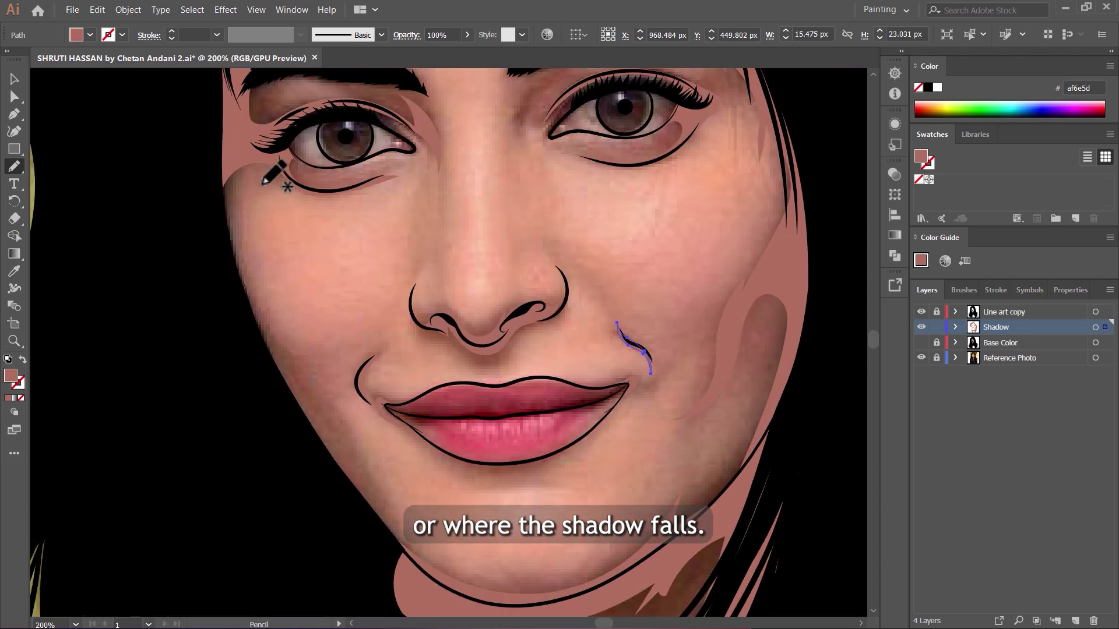
pyautogui.moveTo(303, 186)
pyautogui.mouseDown()
pyautogui.moveTo(258, 179)
pyautogui.moveTo(239, 238)
pyautogui.mouseUp()
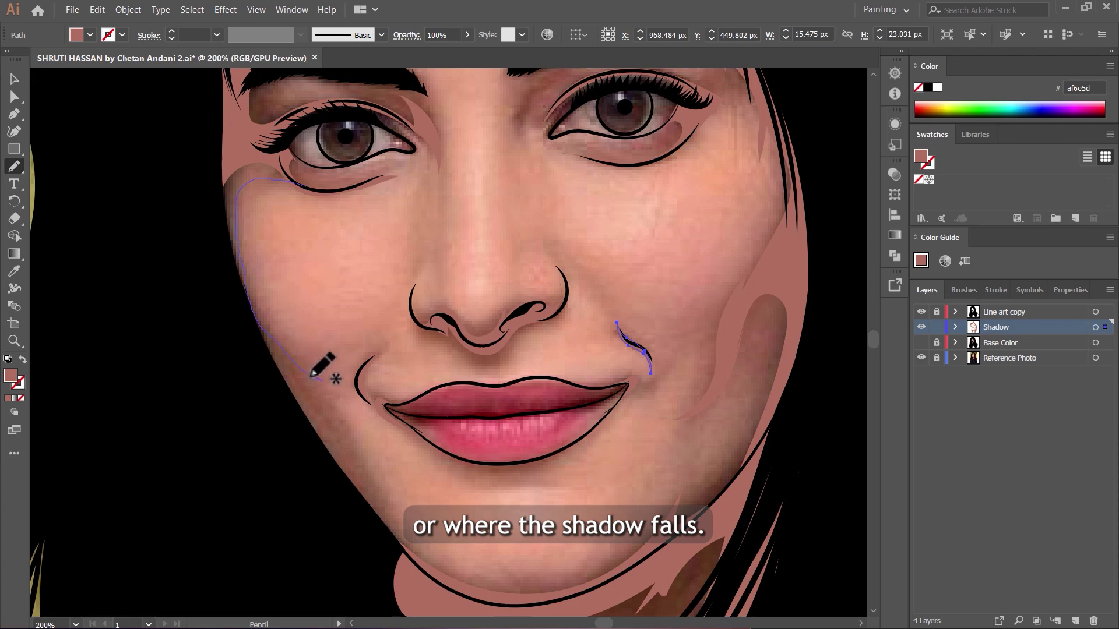
pyautogui.moveTo(360, 468)
pyautogui.mouseDown()
pyautogui.moveTo(356, 431)
pyautogui.moveTo(400, 542)
pyautogui.moveTo(263, 374)
pyautogui.moveTo(214, 243)
pyautogui.moveTo(253, 147)
pyautogui.moveTo(305, 195)
pyautogui.mouseUp()
# Step: Draw a closed af6e5d shadow along the image's right jawline, from the lower cheek down towards the chin
pyautogui.scroll(-2, 338, 265)
pyautogui.scroll(2, 488, 408)
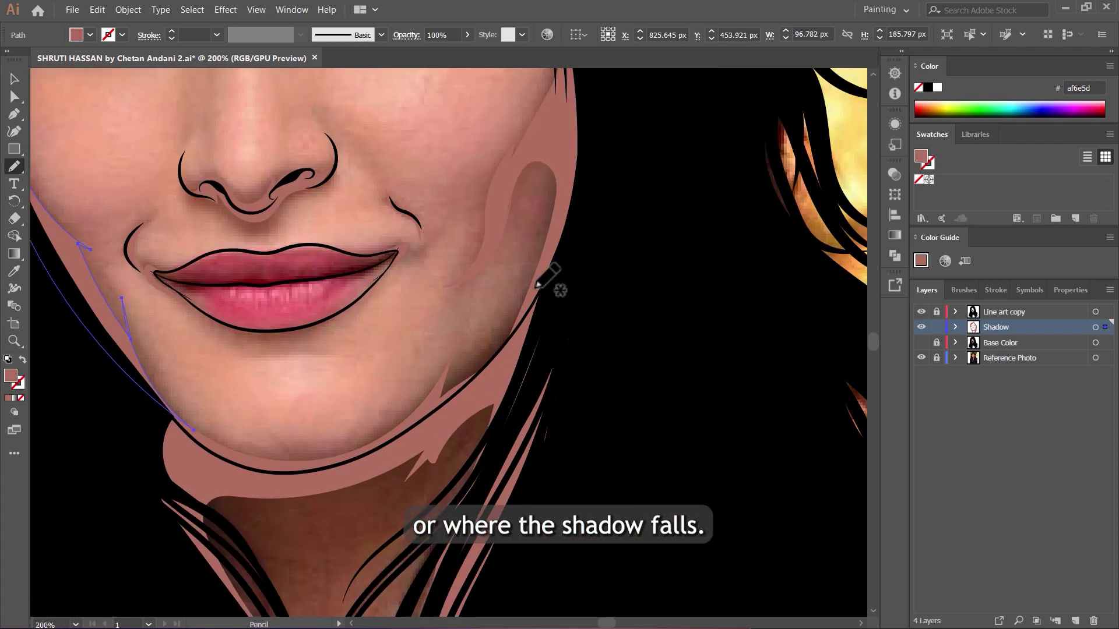
pyautogui.moveTo(540, 269)
pyautogui.mouseDown()
pyautogui.moveTo(499, 333)
pyautogui.moveTo(461, 324)
pyautogui.mouseUp()
pyautogui.moveTo(422, 413)
pyautogui.mouseDown()
pyautogui.moveTo(521, 370)
pyautogui.moveTo(612, 228)
pyautogui.mouseUp()
# Step: Draw a closed af6e5d shadow at the image's right eye, from the brow past the inner corner and along the upper lashes
pyautogui.scroll(-2, 618, 232)
pyautogui.scroll(5, 579, 250)
pyautogui.scroll(1, 488, 245)
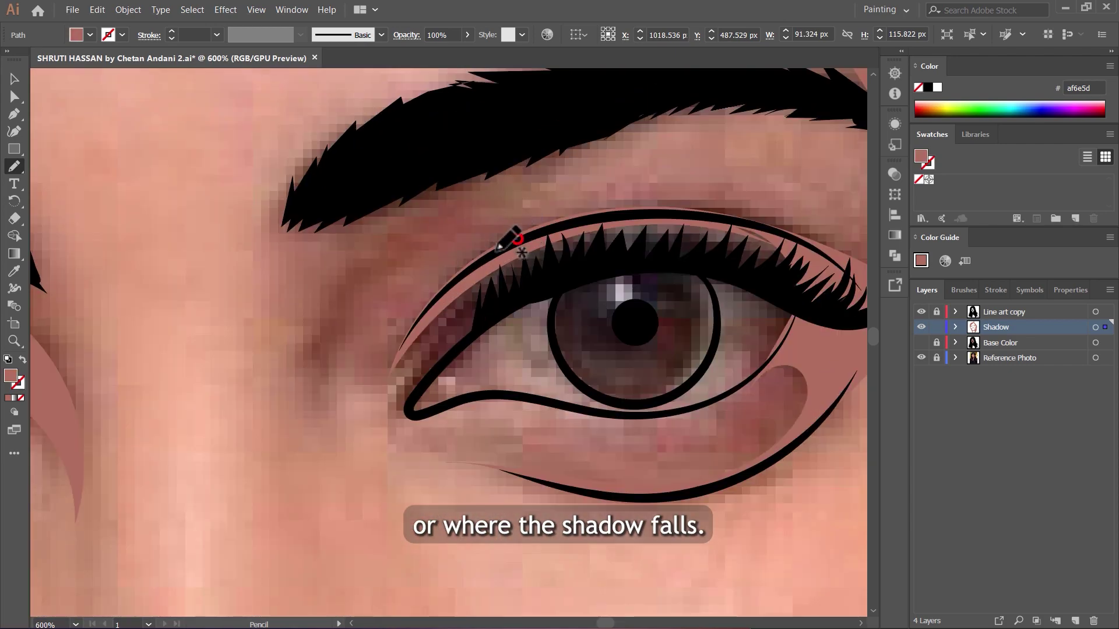
pyautogui.moveTo(513, 237)
pyautogui.mouseDown()
pyautogui.moveTo(429, 313)
pyautogui.moveTo(404, 307)
pyautogui.mouseUp()
pyautogui.moveTo(312, 379)
pyautogui.mouseDown()
pyautogui.moveTo(326, 430)
pyautogui.moveTo(384, 383)
pyautogui.mouseUp()
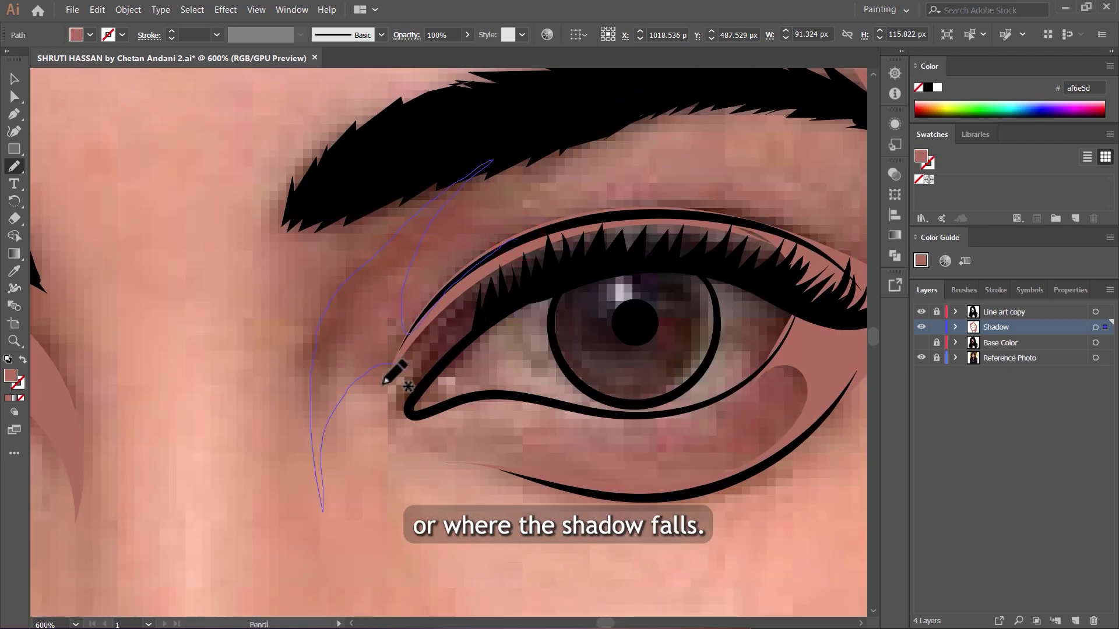
pyautogui.moveTo(500, 302)
pyautogui.mouseDown()
pyautogui.moveTo(592, 261)
pyautogui.moveTo(562, 225)
pyautogui.mouseUp()
# Step: Draw a closed crescent shadow directly under the lower lip's outline, filled with af6e5d
pyautogui.scroll(-6, 569, 250)
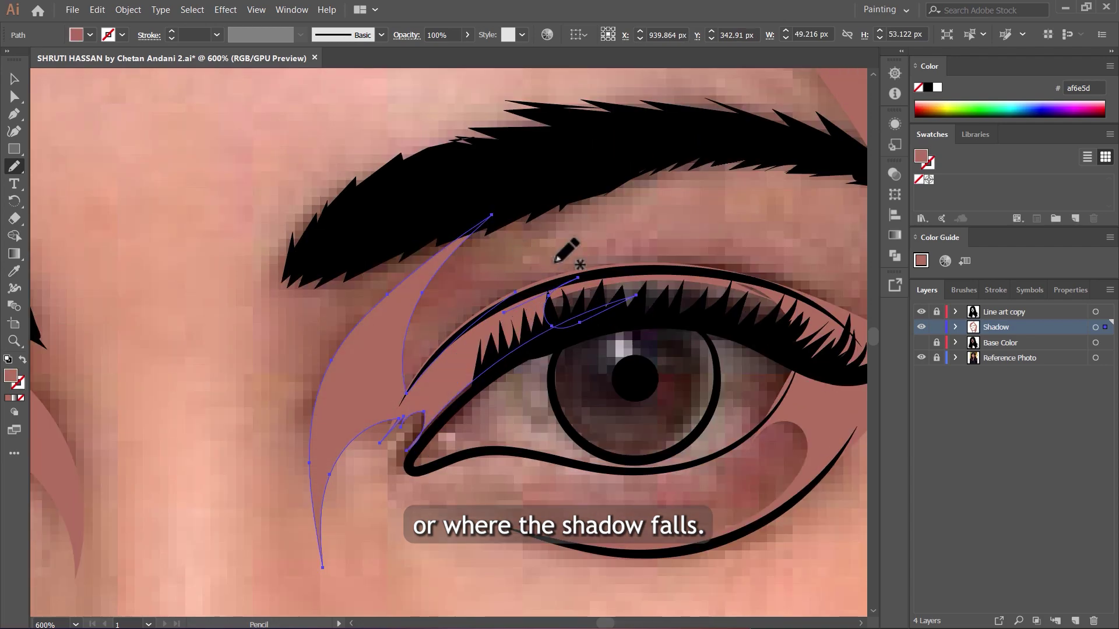
pyautogui.scroll(-6, 542, 291)
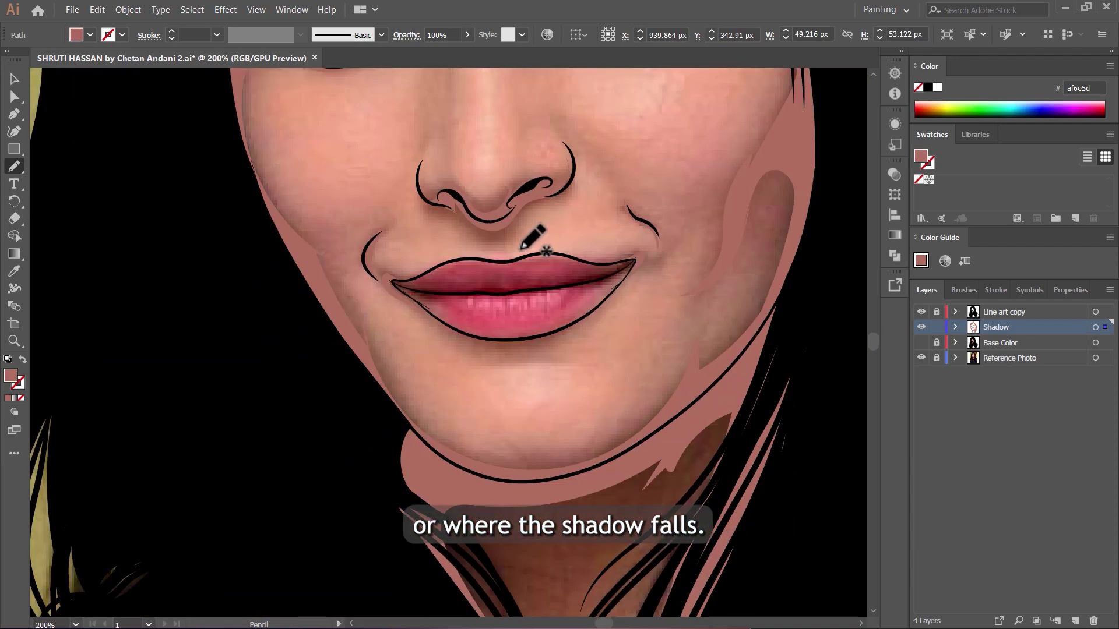
pyautogui.scroll(4, 532, 275)
pyautogui.hotkey('ctrl', '-')
pyautogui.hotkey('ctrl', '-')
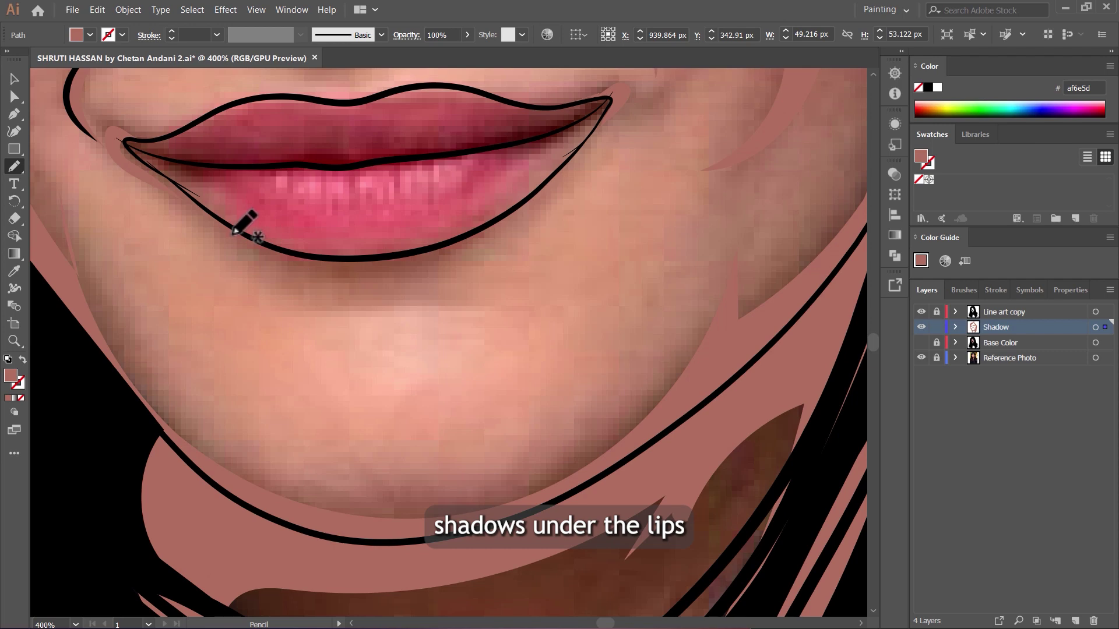
pyautogui.moveTo(249, 236)
pyautogui.mouseDown()
pyautogui.moveTo(332, 270)
pyautogui.moveTo(285, 268)
pyautogui.moveTo(218, 236)
pyautogui.moveTo(267, 244)
pyautogui.mouseUp()
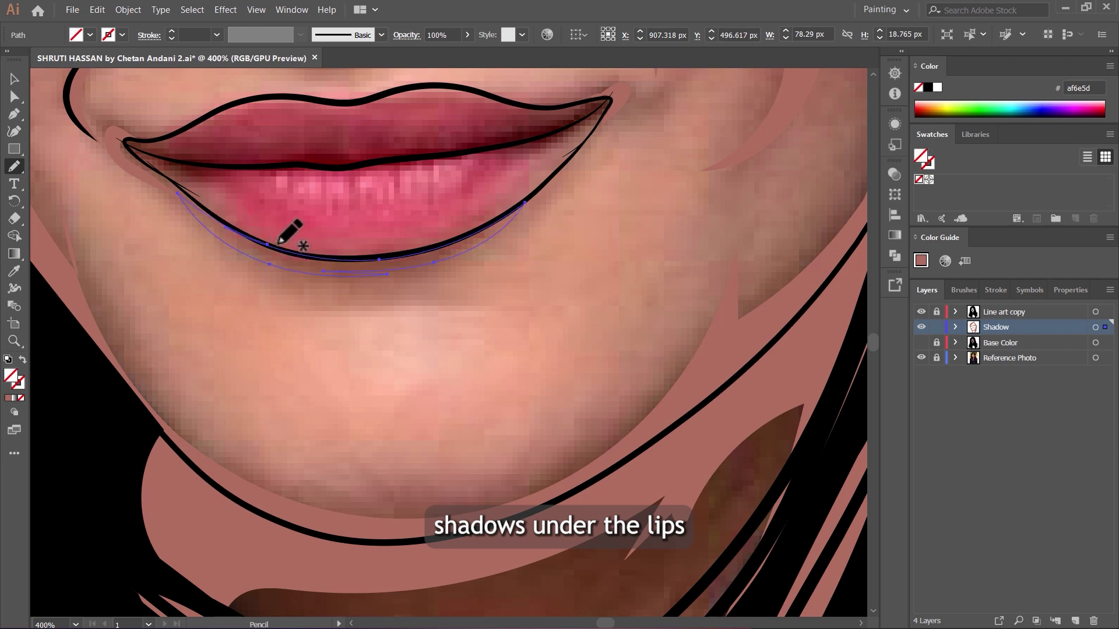
# Step: Draw a large closed af6e5d shadow under the chin, extending down both sides of the neck across the hair strands
pyautogui.scroll(-5, 328, 244)
pyautogui.scroll(3, 359, 290)
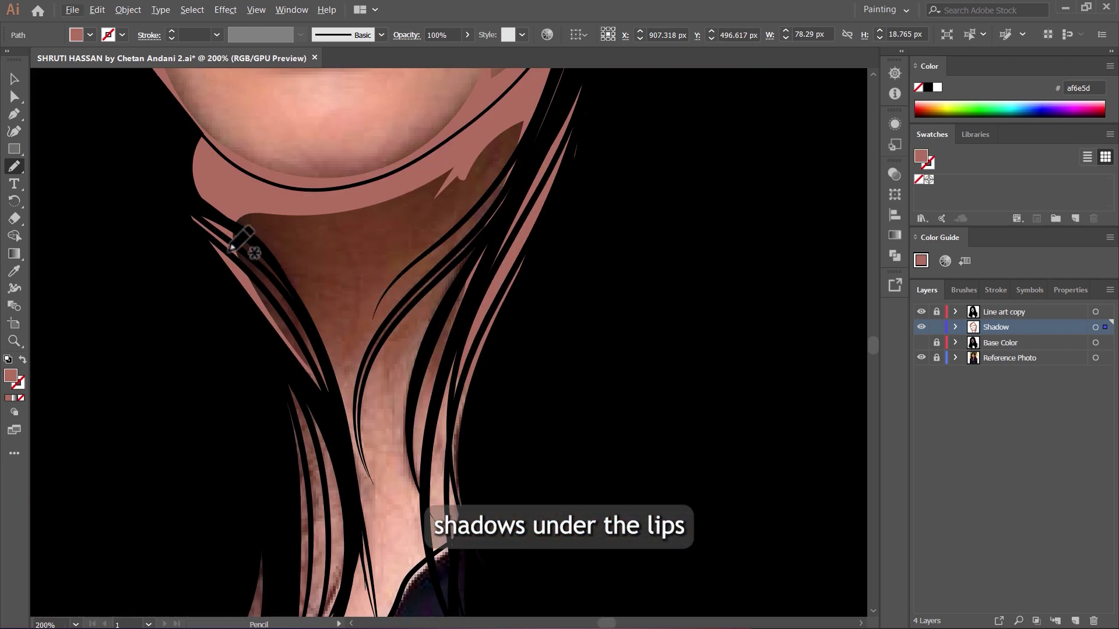
pyautogui.moveTo(194, 174)
pyautogui.mouseDown()
pyautogui.moveTo(182, 199)
pyautogui.moveTo(279, 370)
pyautogui.moveTo(265, 415)
pyautogui.moveTo(358, 469)
pyautogui.moveTo(295, 296)
pyautogui.moveTo(337, 254)
pyautogui.moveTo(403, 241)
pyautogui.moveTo(317, 238)
pyautogui.mouseUp()
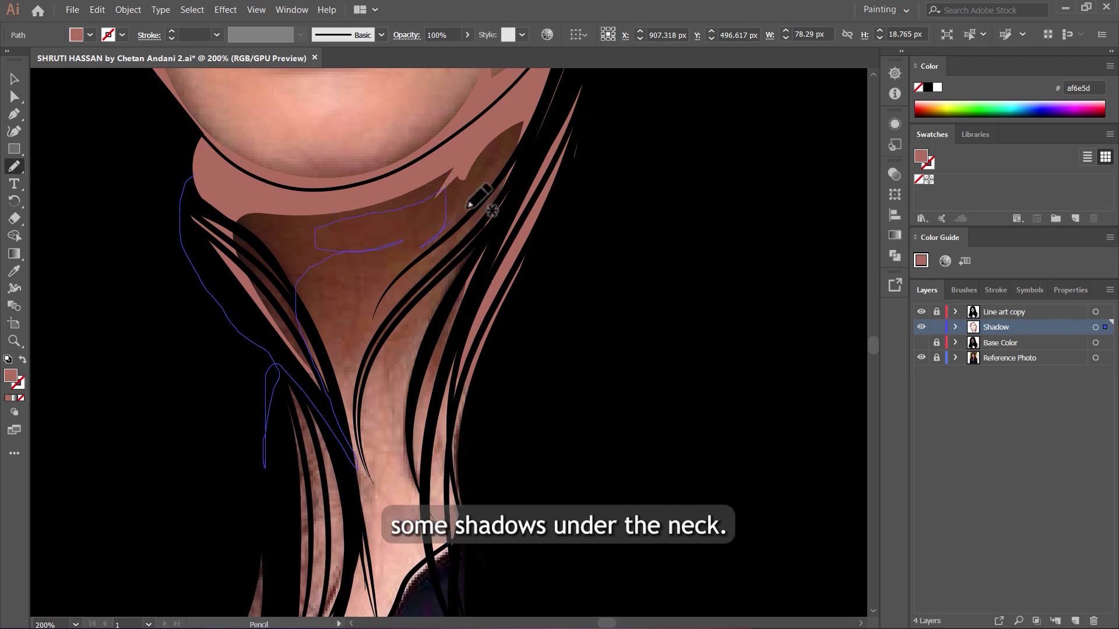
pyautogui.moveTo(479, 336)
pyautogui.mouseDown()
pyautogui.moveTo(567, 182)
pyautogui.moveTo(564, 88)
pyautogui.mouseUp()
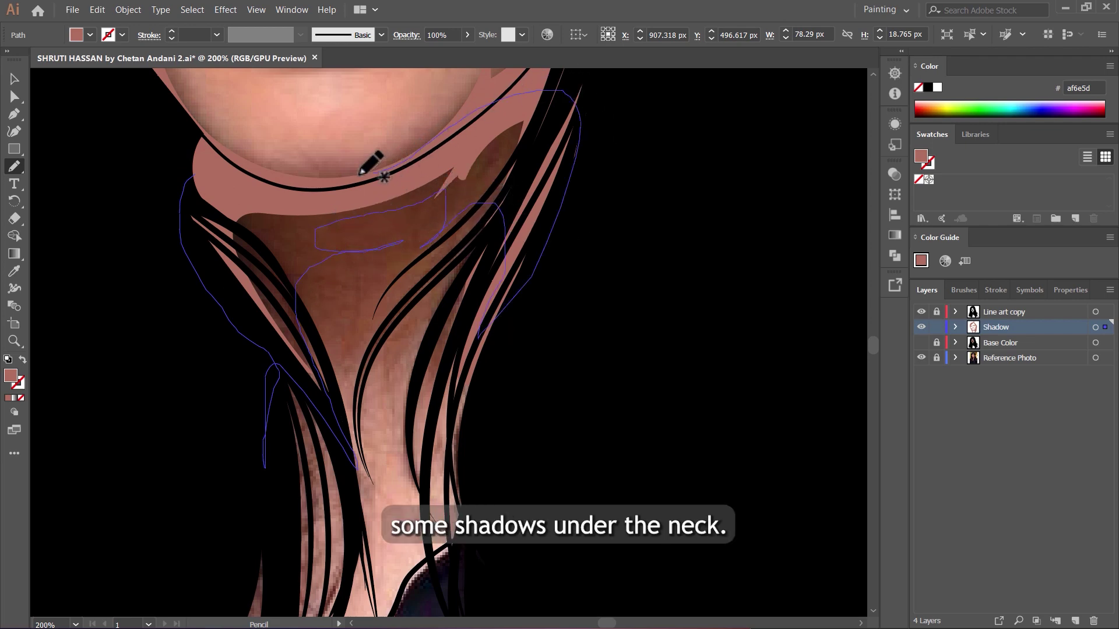
pyautogui.moveTo(289, 173)
pyautogui.mouseDown()
pyautogui.moveTo(174, 117)
pyautogui.moveTo(222, 195)
pyautogui.moveTo(262, 194)
pyautogui.mouseUp()
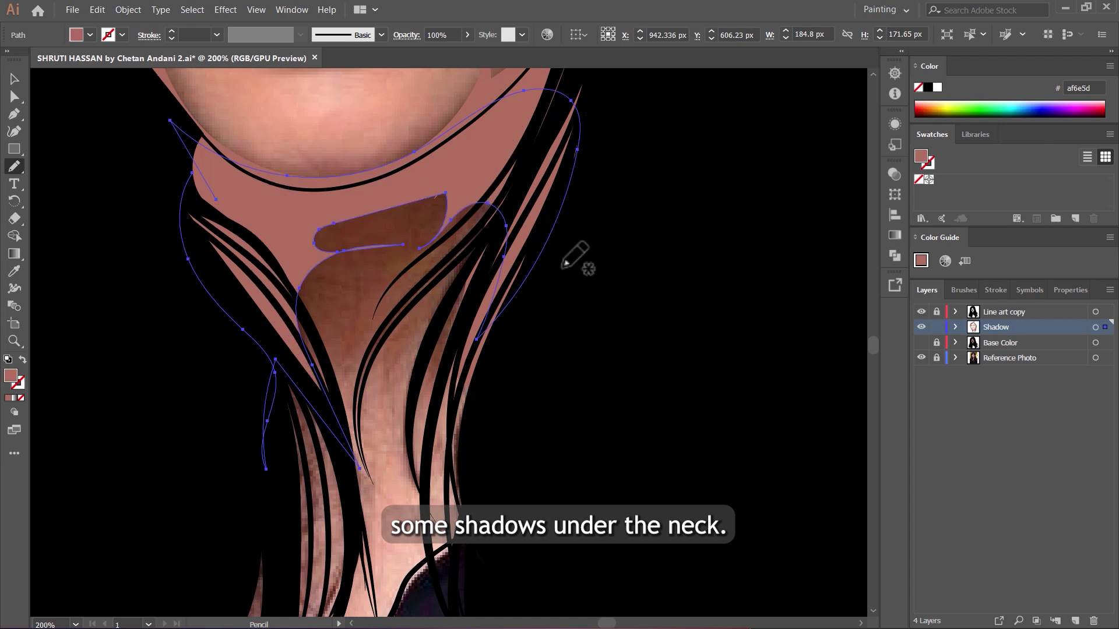
# Step: Show the Base Color layer, hide the Reference Photo layer and examine the face, jaw and neck shadows on the portrait
pyautogui.press('v')
pyautogui.click(921, 343)
pyautogui.click(922, 357)
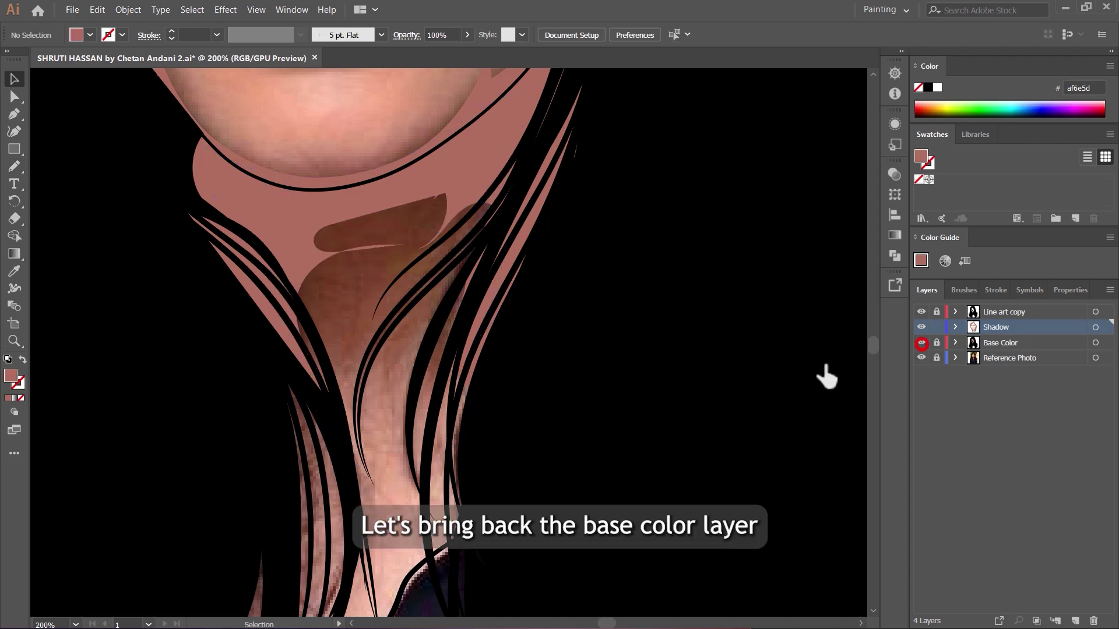
pyautogui.scroll(2, 641, 413)
pyautogui.scroll(-4, 567, 400)
pyautogui.scroll(3, 554, 296)
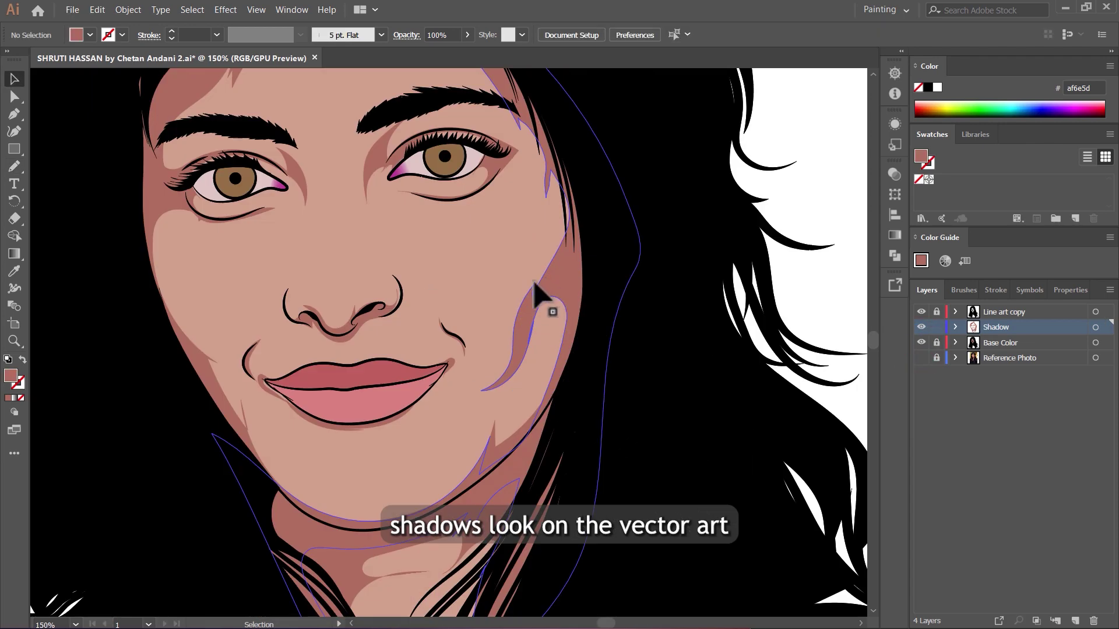
pyautogui.scroll(-3, 449, 248)
pyautogui.scroll(2, 600, 305)
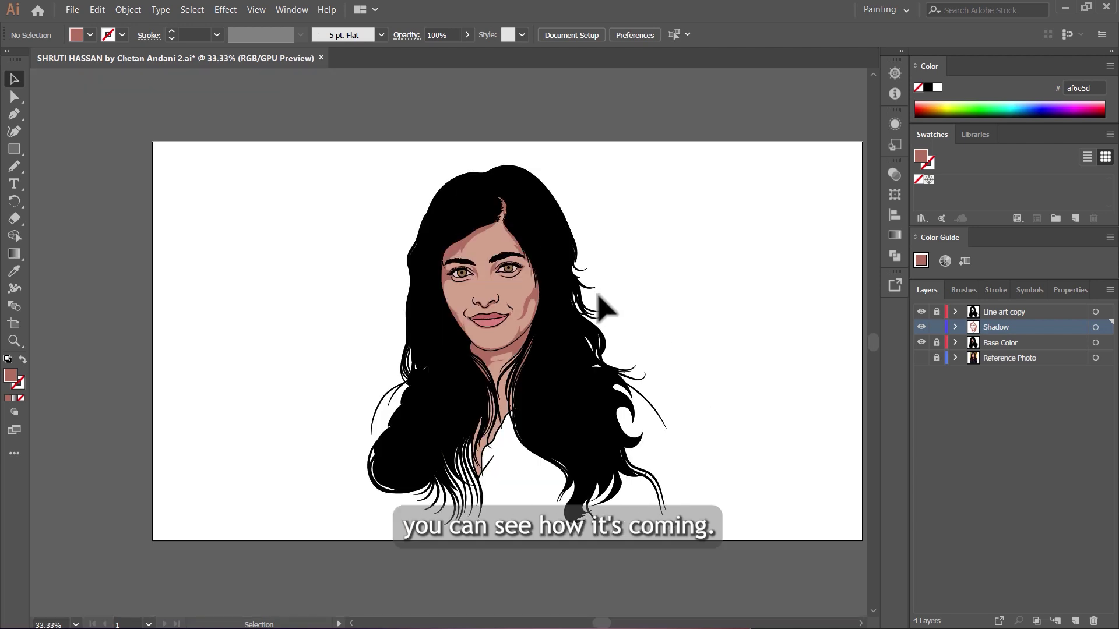
# Step: Draw an af6e5d pencil shadow among the hair strands beside the image's left neckline, deselect it and review the portrait
pyautogui.scroll(-5, 594, 291)
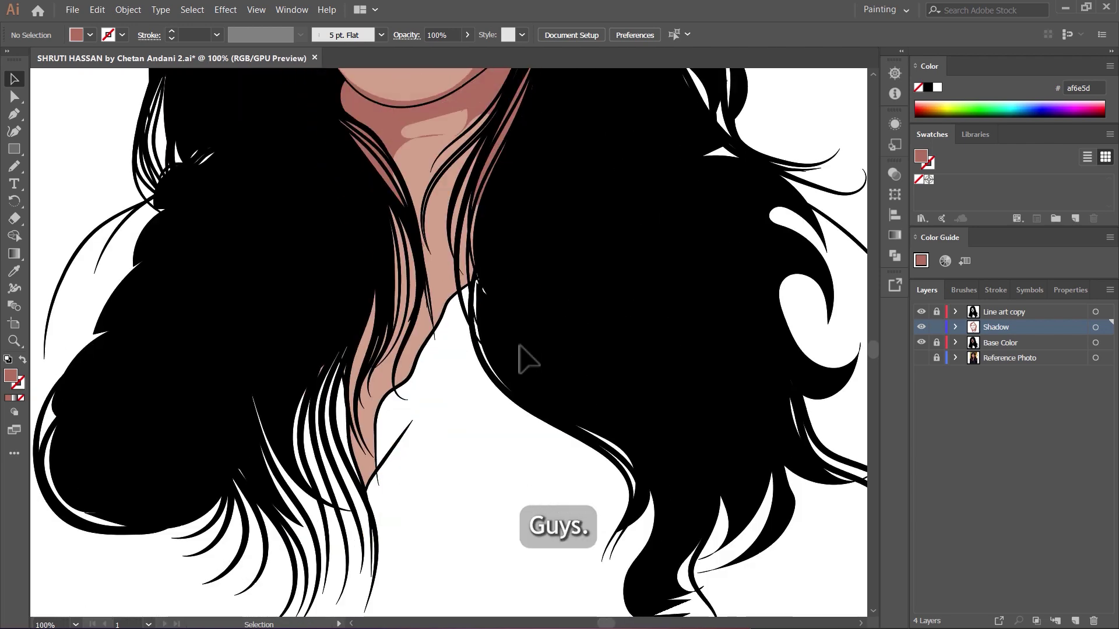
pyautogui.press('n')
pyautogui.moveTo(345, 148)
pyautogui.mouseDown()
pyautogui.moveTo(417, 222)
pyautogui.moveTo(380, 430)
pyautogui.moveTo(353, 419)
pyautogui.moveTo(366, 297)
pyautogui.moveTo(298, 110)
pyautogui.mouseUp()
pyautogui.scroll(2, 337, 189)
pyautogui.press('v')
pyautogui.click(500, 512)
pyautogui.scroll(-4, 489, 408)
pyautogui.scroll(4, 511, 382)
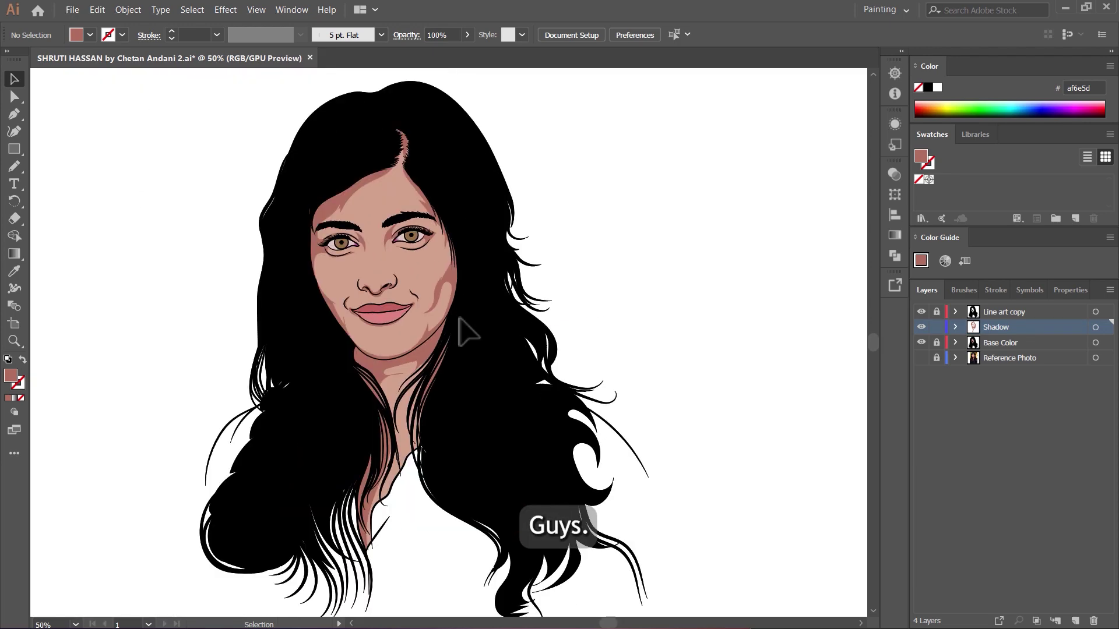
# Step: Try drawing a closed af6e5d pencil shadow above the nostril wing on the image's right, tracing the Reference Photo with Base Color hidden
pyautogui.scroll(-1, 519, 300)
pyautogui.click(921, 357)
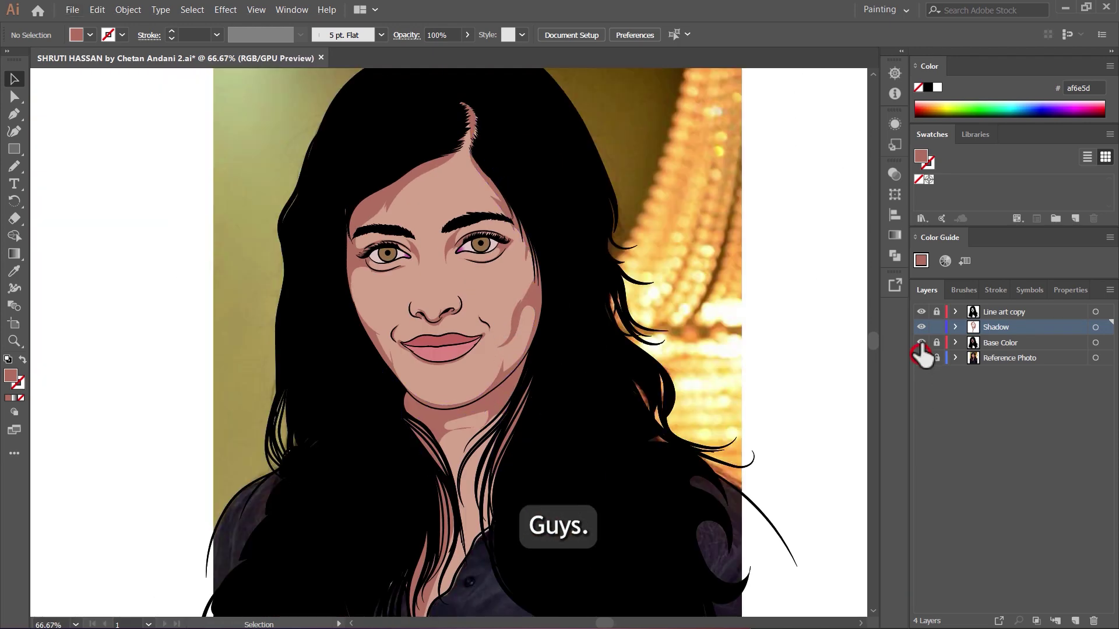
pyautogui.click(921, 343)
pyautogui.scroll(5, 453, 297)
pyautogui.press('n')
pyautogui.moveTo(477, 383)
pyautogui.mouseDown()
pyautogui.moveTo(440, 239)
pyautogui.moveTo(508, 281)
pyautogui.moveTo(567, 362)
pyautogui.mouseUp()
pyautogui.press(',')
pyautogui.scroll(-3, 574, 344)
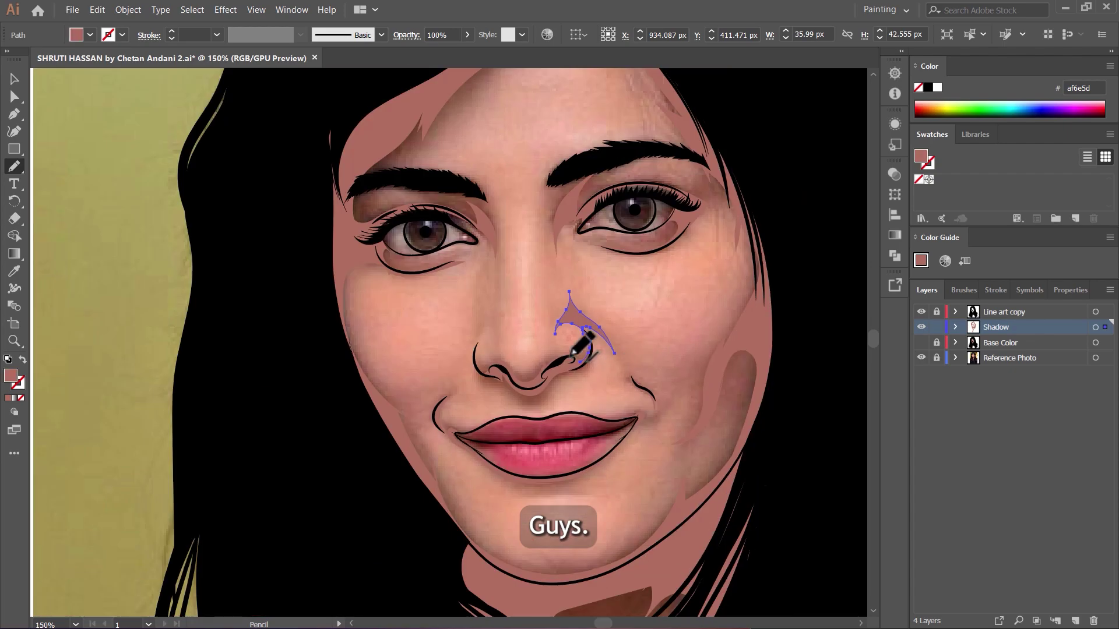
pyautogui.scroll(5, 524, 335)
pyautogui.scroll(-1, 614, 587)
pyautogui.moveTo(747, 459)
pyautogui.mouseDown()
pyautogui.moveTo(738, 477)
pyautogui.moveTo(552, 417)
pyautogui.moveTo(464, 489)
pyautogui.moveTo(632, 607)
pyautogui.moveTo(747, 459)
pyautogui.mouseUp()
pyautogui.press(',')
# Step: Deselect the nose-side shadow, show the Base Color layer, hide the Reference Photo layer and review the face
pyautogui.press('v')
pyautogui.click(714, 446)
pyautogui.scroll(-5, 692, 473)
pyautogui.scroll(-2, 644, 430)
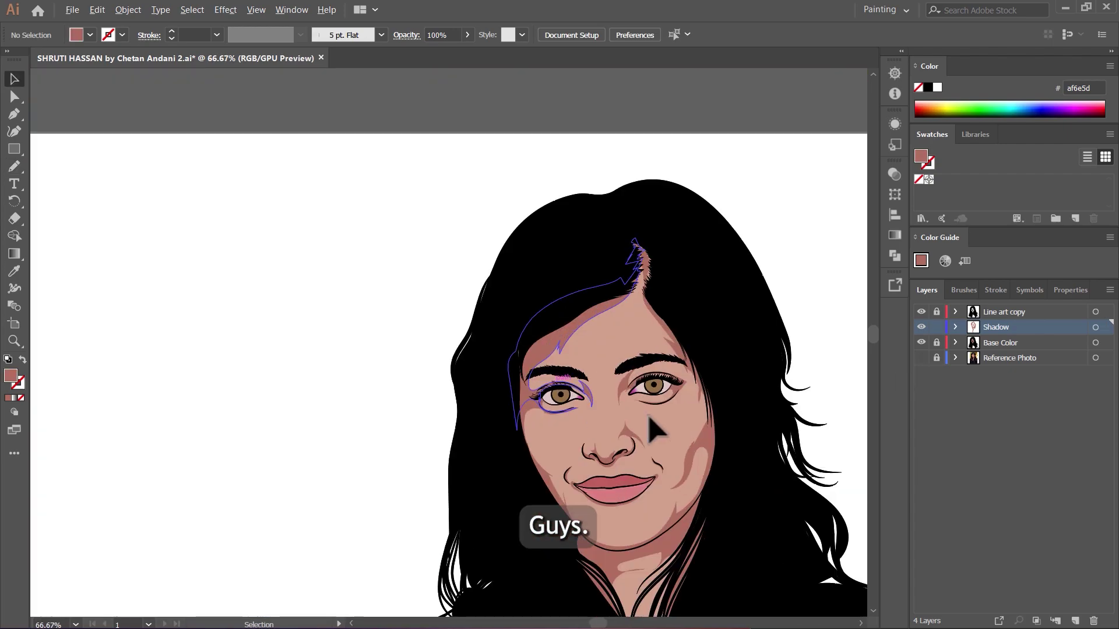
# Step: Try to smooth the nose-side shadow's inner edge by adjusting its anchor points with Direct Selection
pyautogui.scroll(5, 674, 369)
pyautogui.click(671, 343)
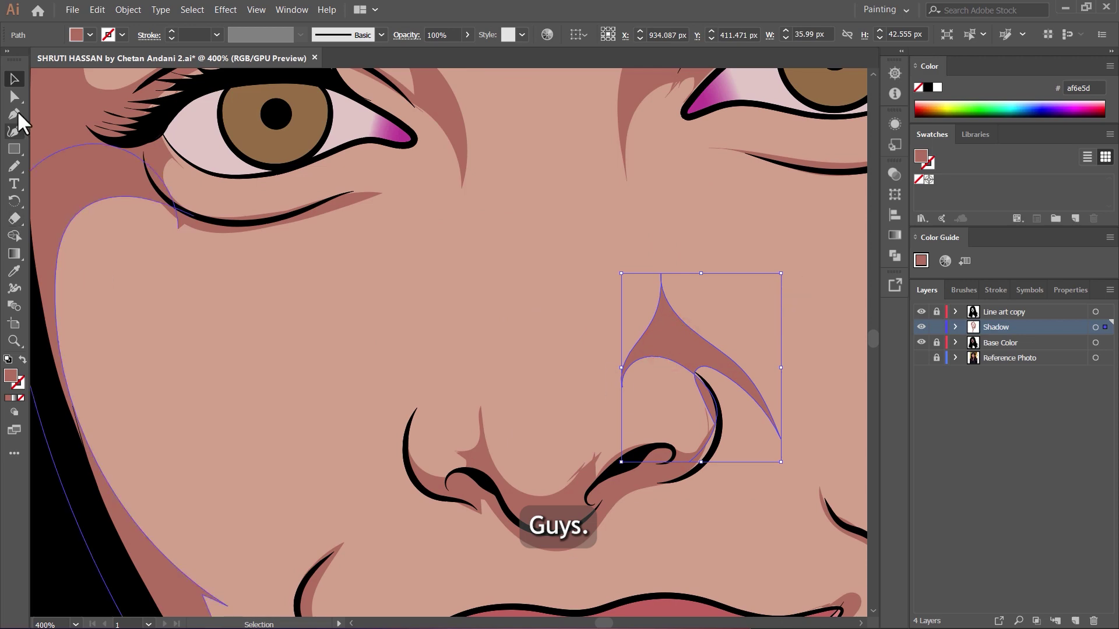
pyautogui.click(14, 97)
pyautogui.moveTo(622, 387)
pyautogui.mouseDown()
pyautogui.moveTo(638, 408)
pyautogui.moveTo(631, 373)
pyautogui.mouseUp()
pyautogui.click(635, 360)
pyautogui.click(262, 39)
pyautogui.scroll(2, 646, 327)
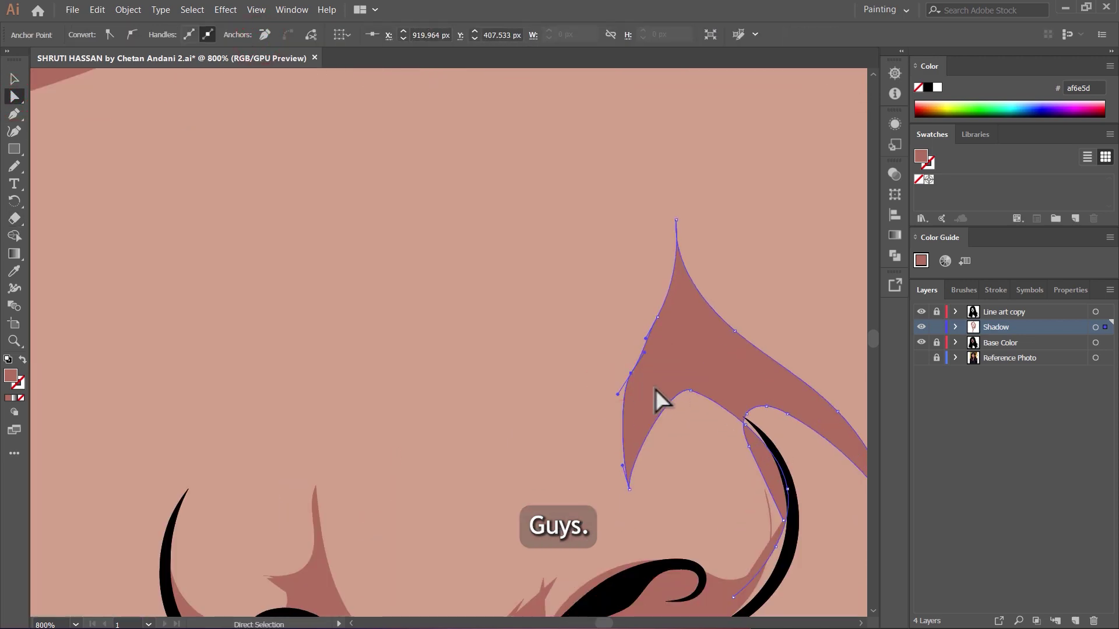
pyautogui.click(644, 351)
pyautogui.scroll(-8, 644, 458)
pyautogui.scroll(7, 610, 320)
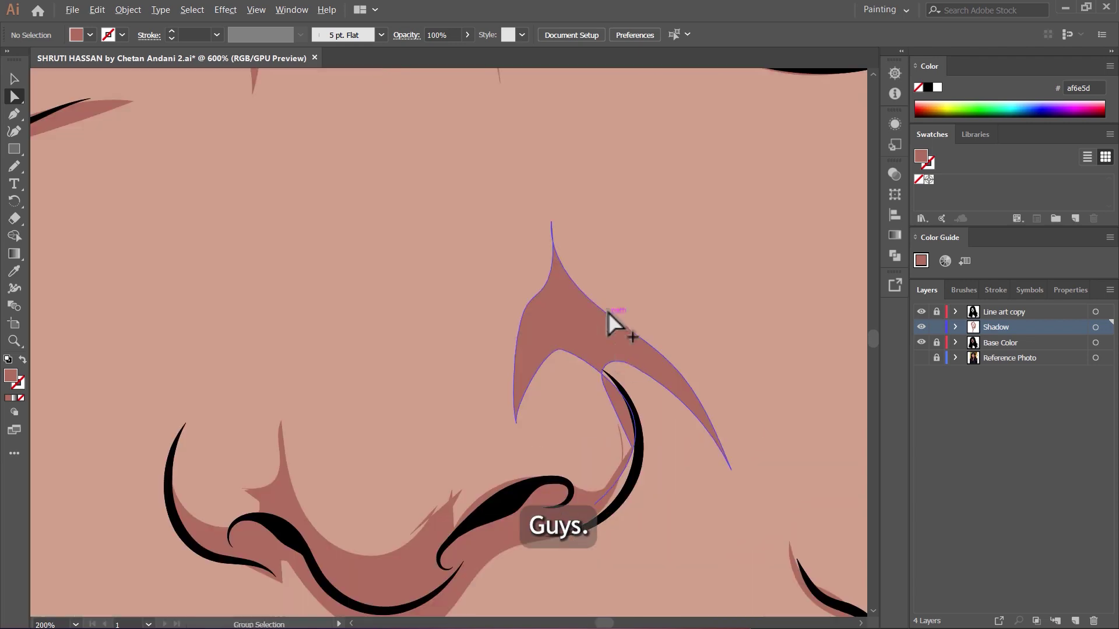
# Step: Redraw the nose-side shadow over the Reference Photo, tapering toward the smile crease, about 43 by 42 px, and review it with Base Color shown
pyautogui.click(921, 342)
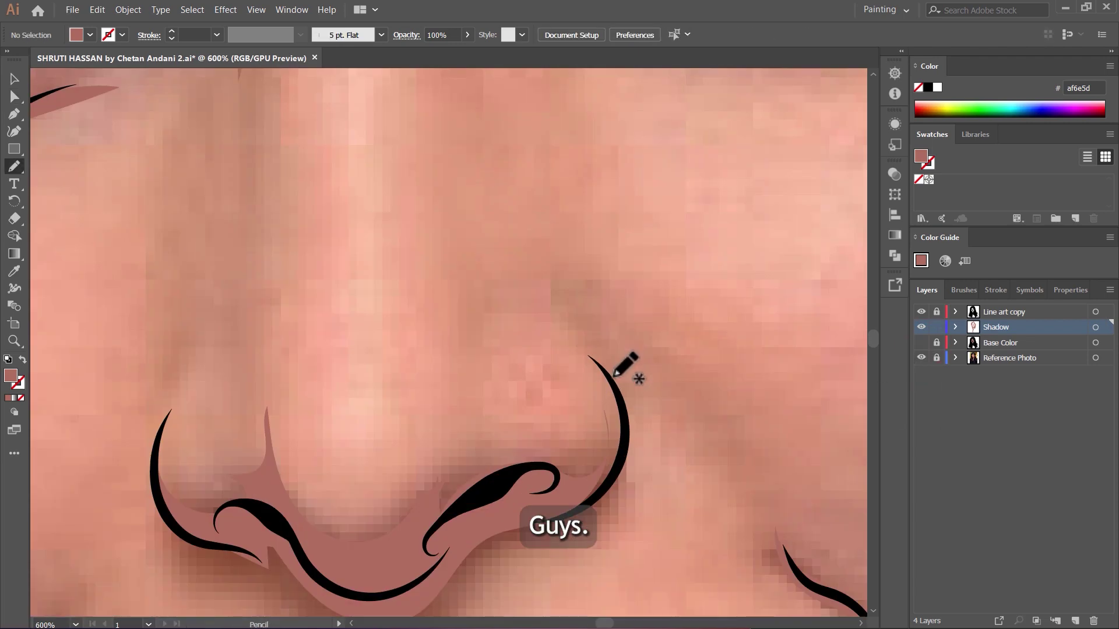
pyautogui.moveTo(620, 382)
pyautogui.mouseDown()
pyautogui.moveTo(529, 323)
pyautogui.moveTo(490, 331)
pyautogui.moveTo(568, 314)
pyautogui.moveTo(637, 341)
pyautogui.moveTo(637, 365)
pyautogui.moveTo(620, 352)
pyautogui.mouseUp()
pyautogui.scroll(-3, 620, 353)
pyautogui.scroll(5, 691, 470)
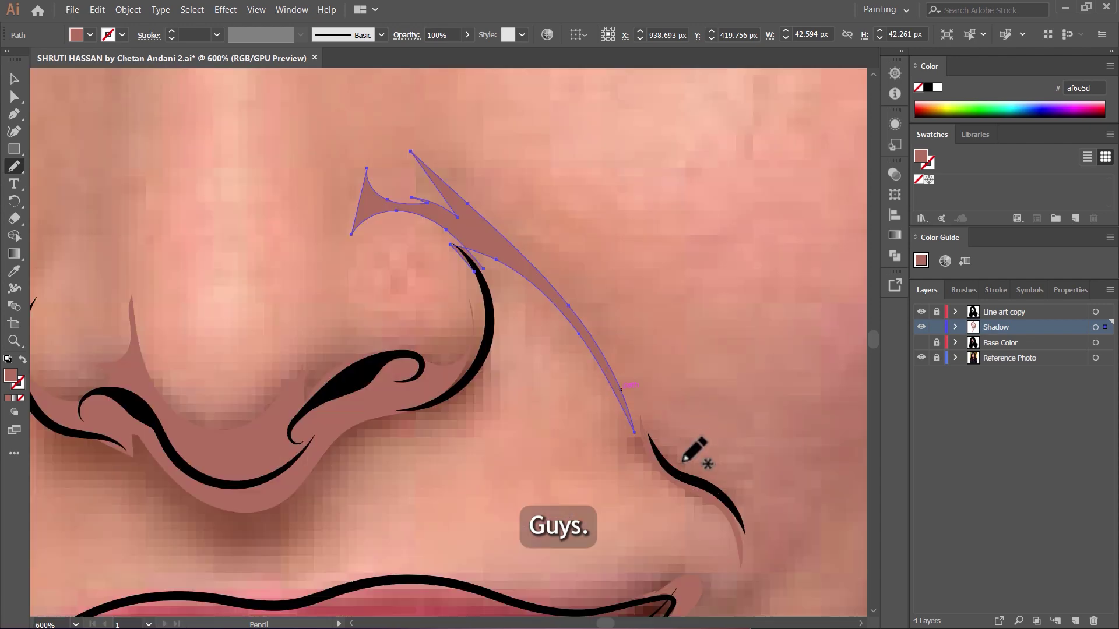
pyautogui.moveTo(651, 426)
pyautogui.mouseDown()
pyautogui.moveTo(623, 403)
pyautogui.moveTo(630, 465)
pyautogui.mouseUp()
pyautogui.moveTo(605, 371); pyautogui.dragTo(572, 366)
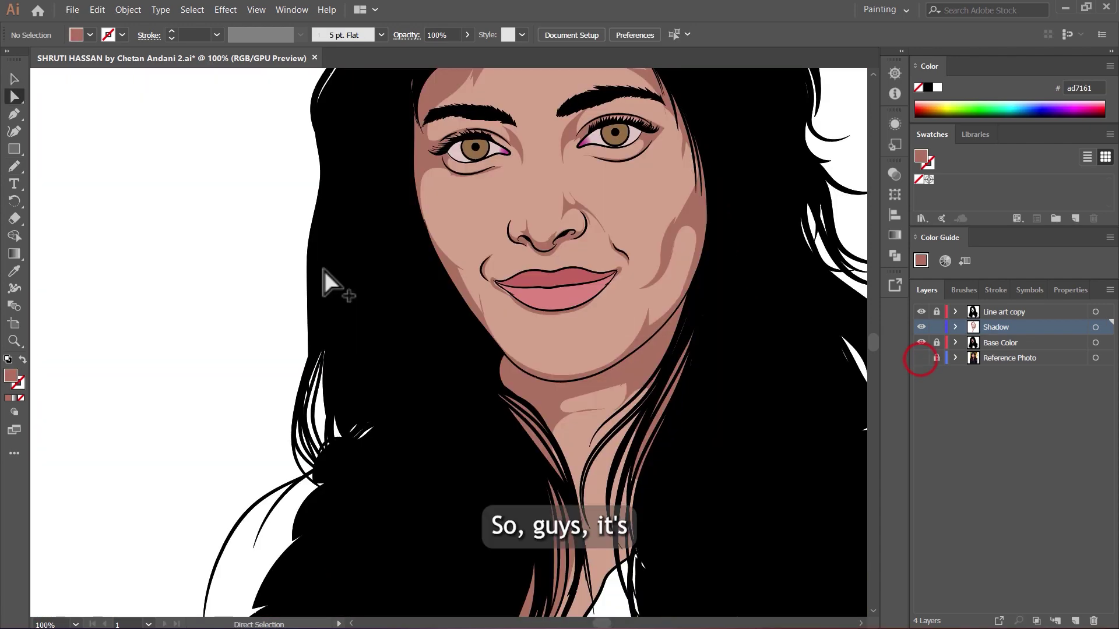
pyautogui.scroll(-2, 323, 268)
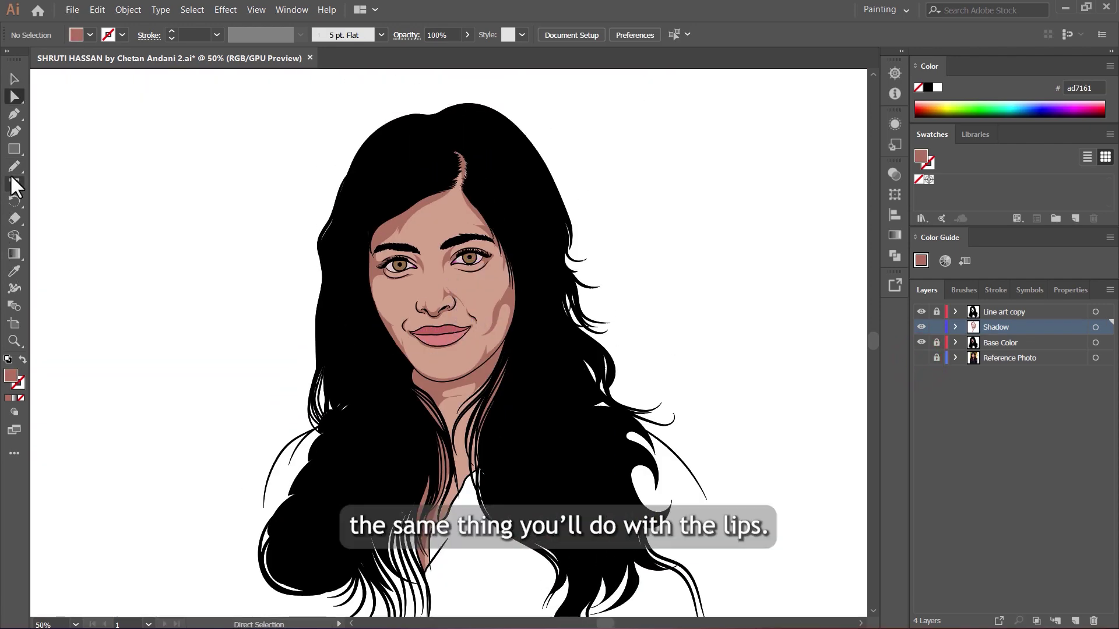
# Step: Sample the upper lip's colour c1625d with the Eyedropper and darken the fill to af4c4a
pyautogui.click(13, 166)
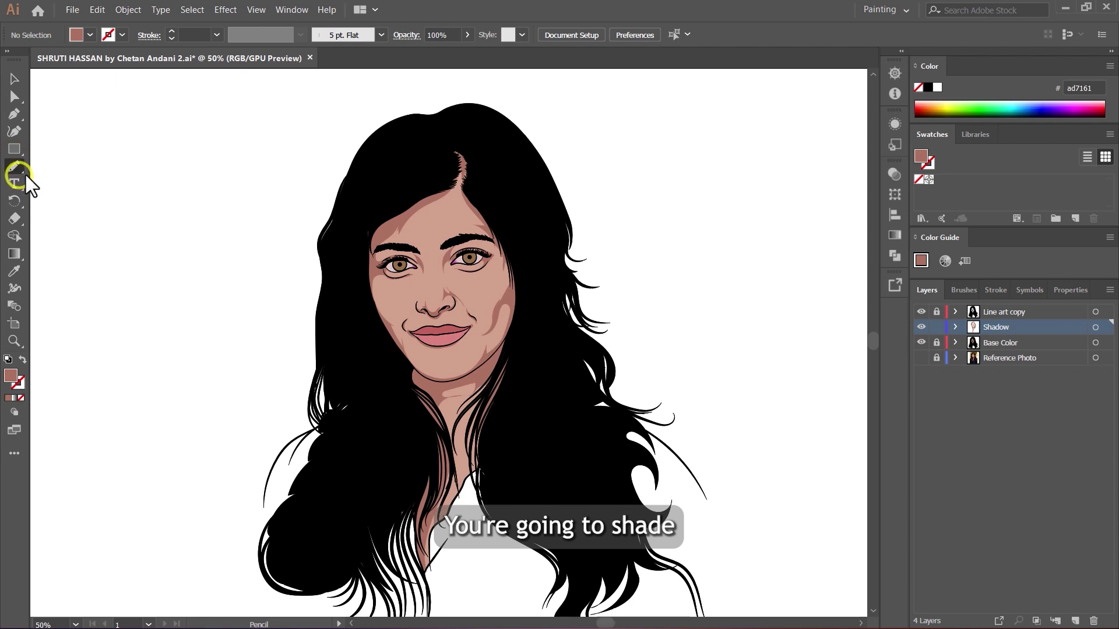
pyautogui.scroll(6, 460, 309)
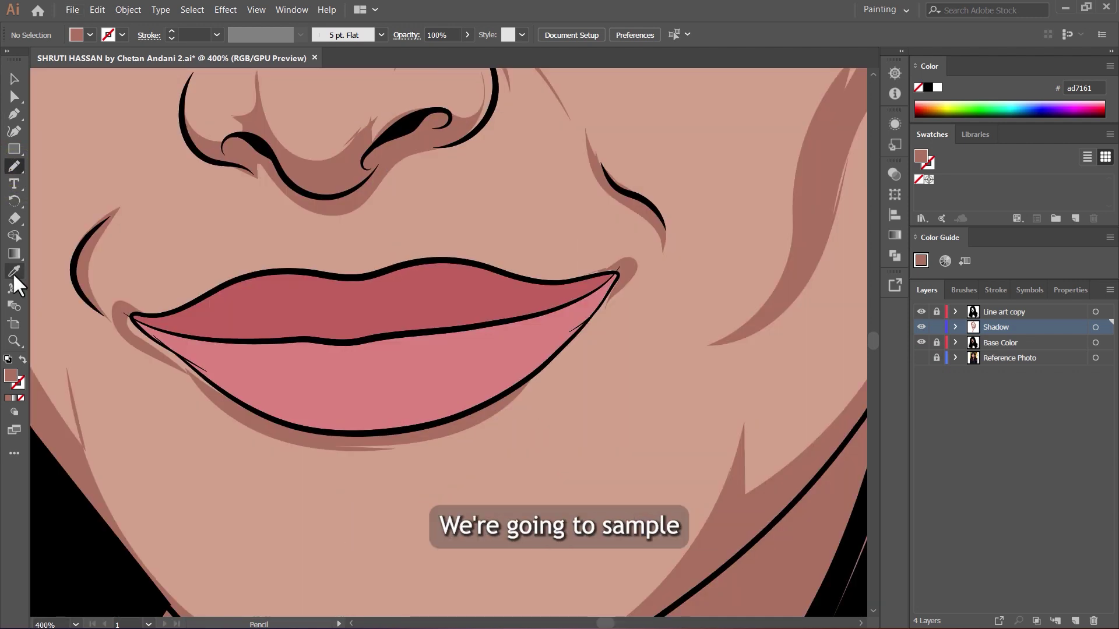
pyautogui.click(12, 271)
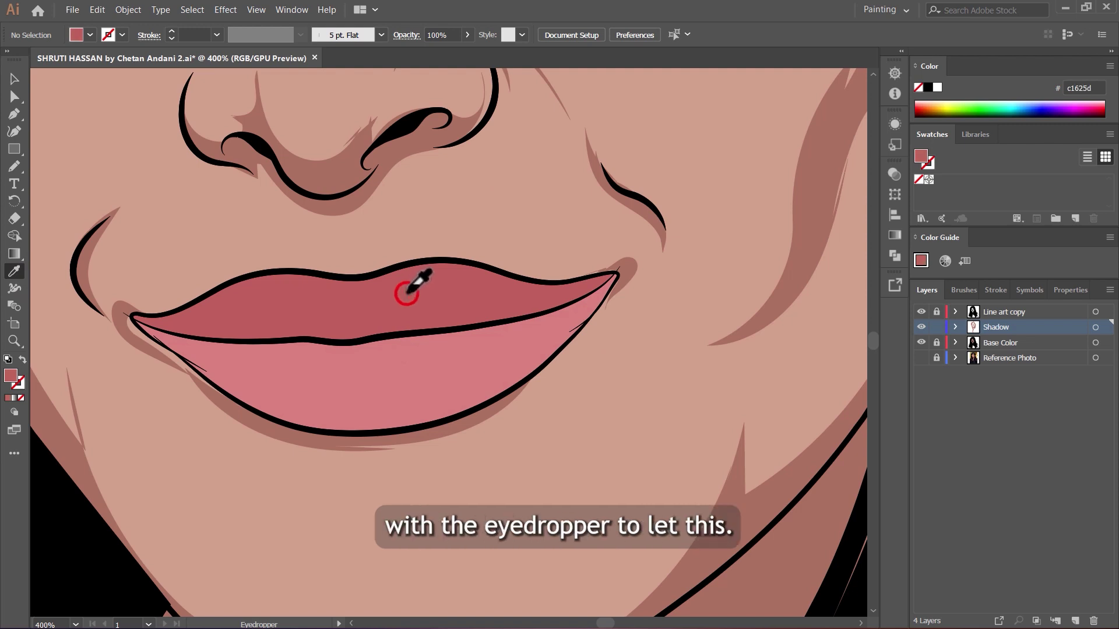
pyautogui.doubleClick(12, 375)
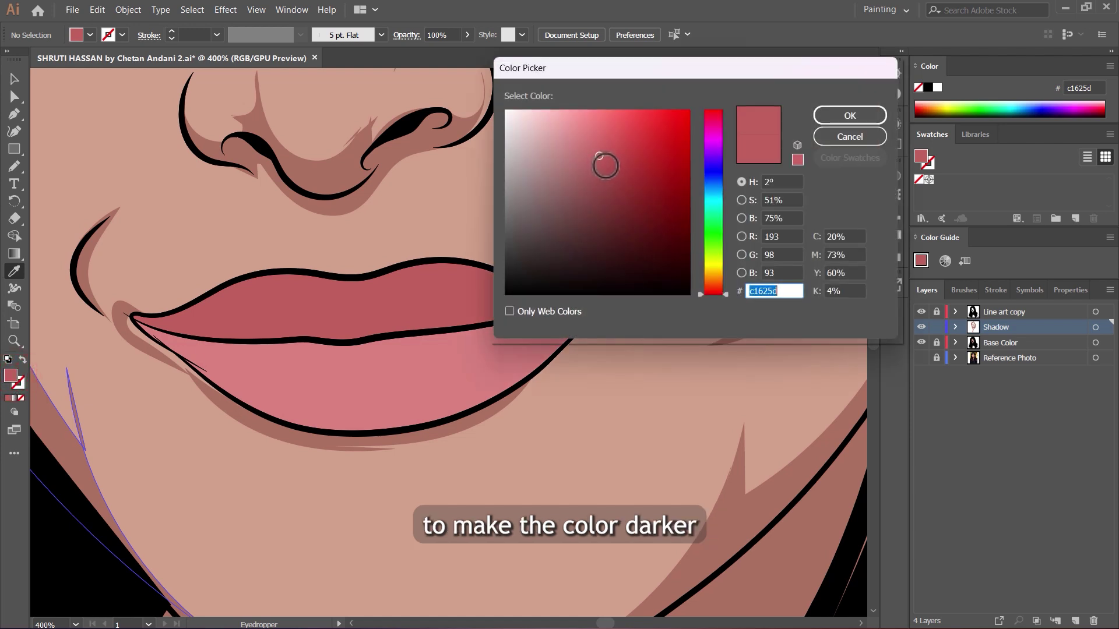
pyautogui.click(606, 168)
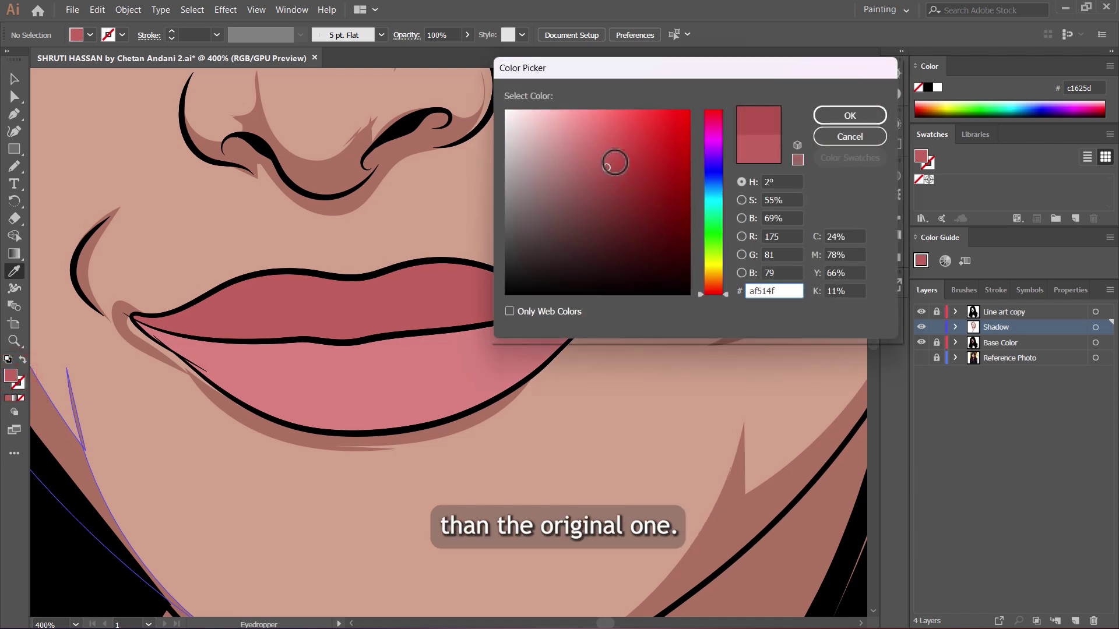
pyautogui.click(856, 114)
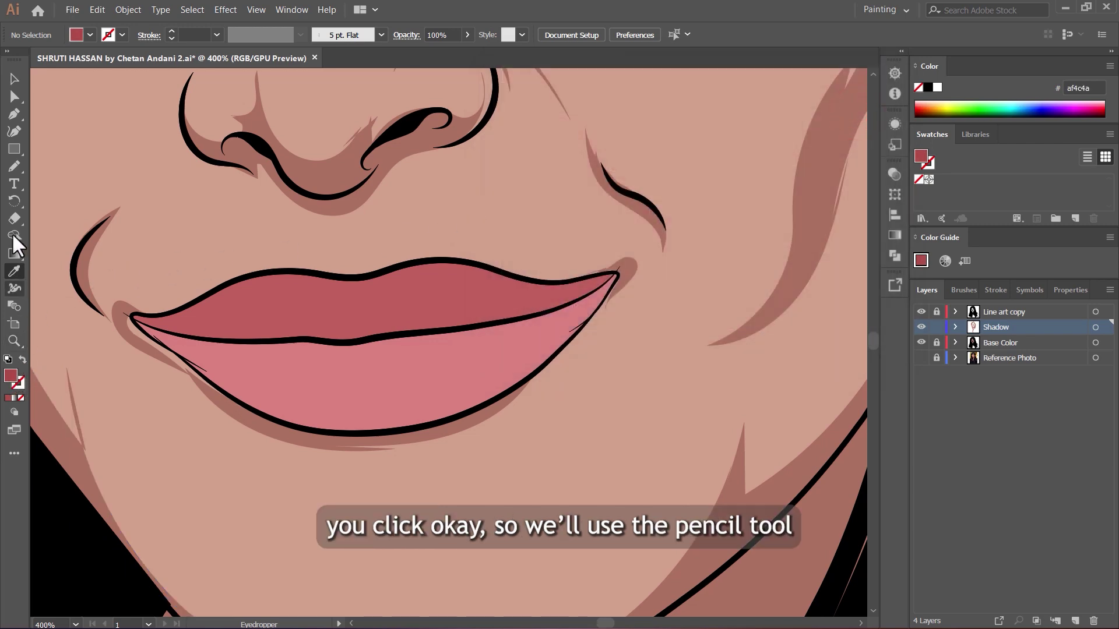
# Step: Activate the Pencil tool, hide the Base Color layer and show the Reference Photo layer for tracing the lips
pyautogui.click(19, 159)
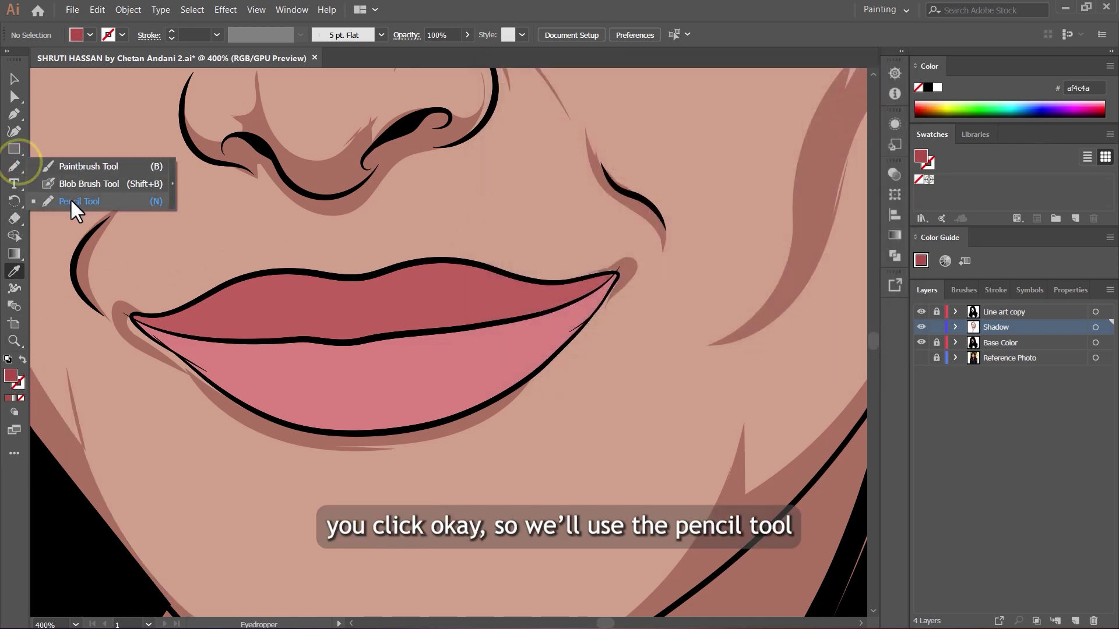
pyautogui.click(70, 200)
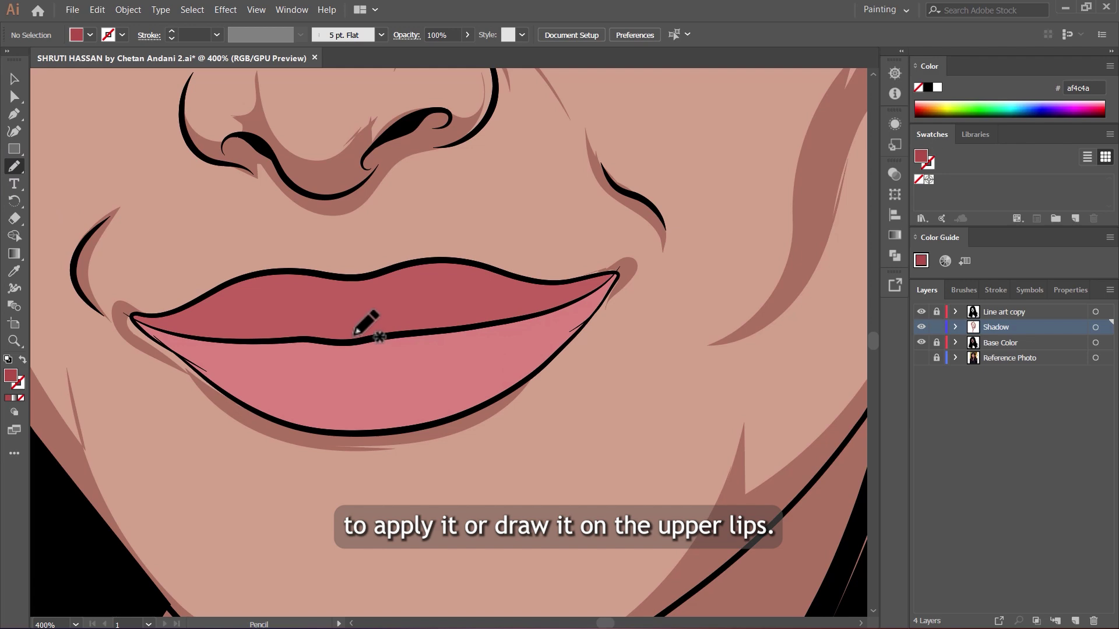
pyautogui.scroll(2, 360, 320)
pyautogui.scroll(-2, 488, 315)
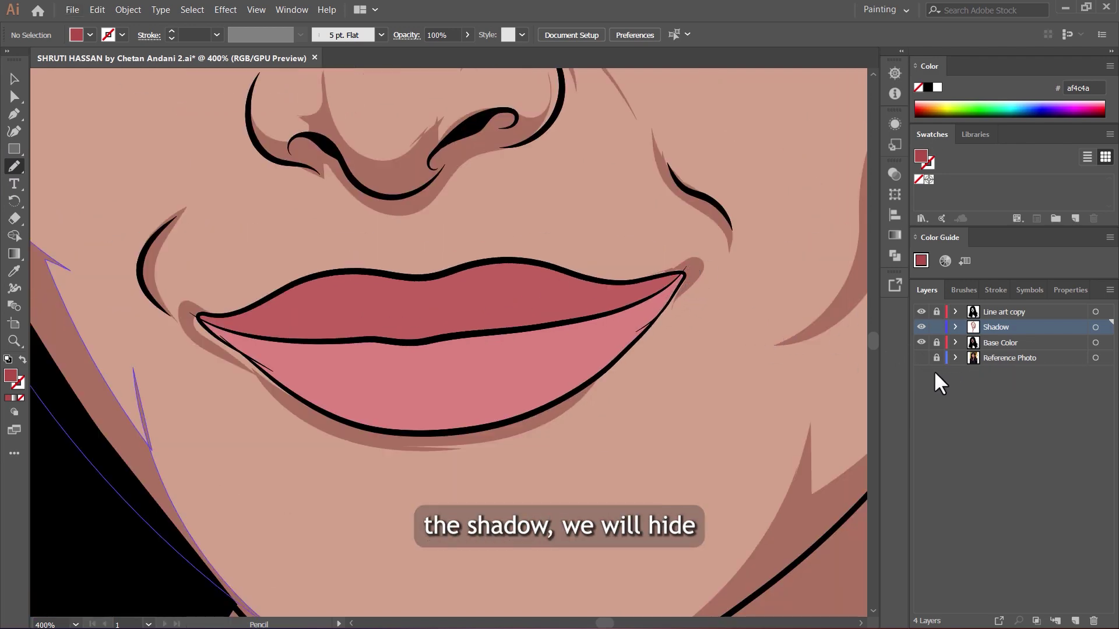
pyautogui.click(921, 342)
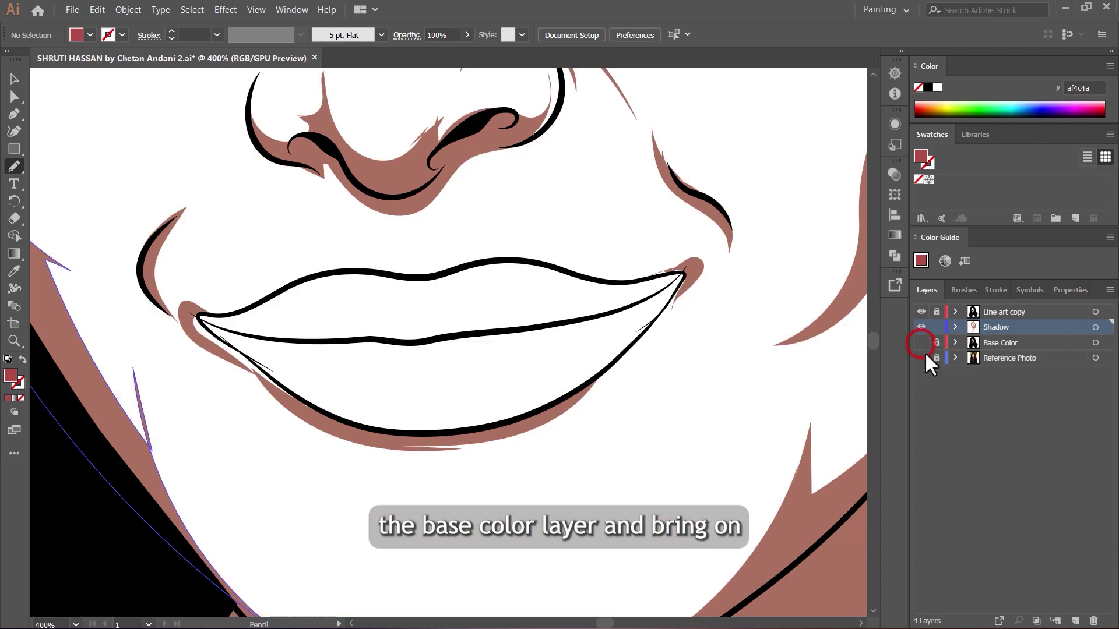
pyautogui.click(922, 357)
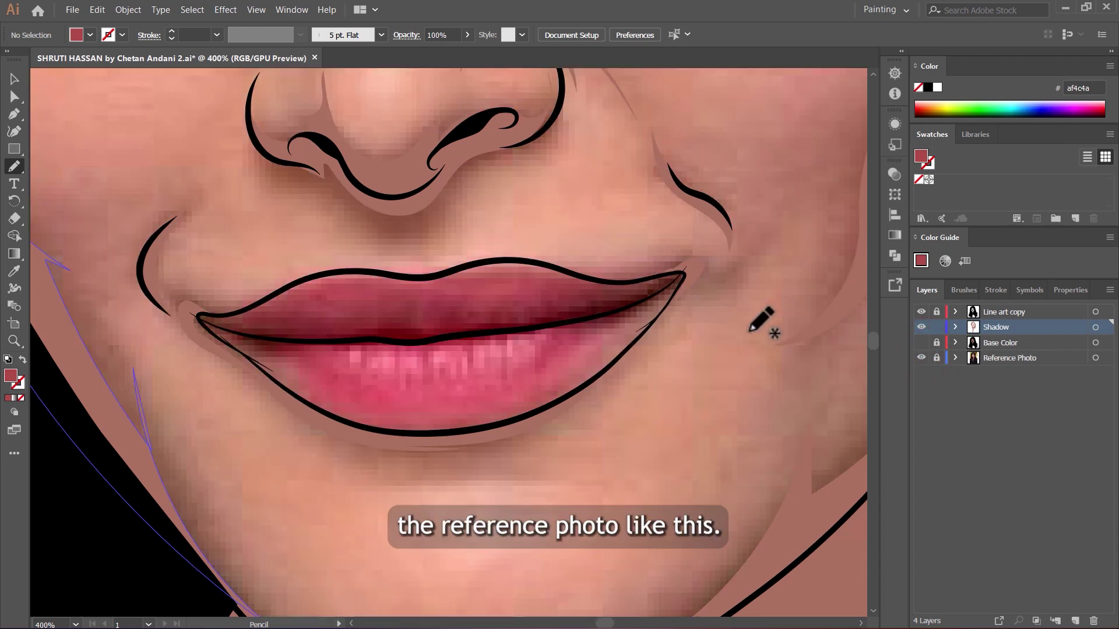
pyautogui.scroll(4, 669, 267)
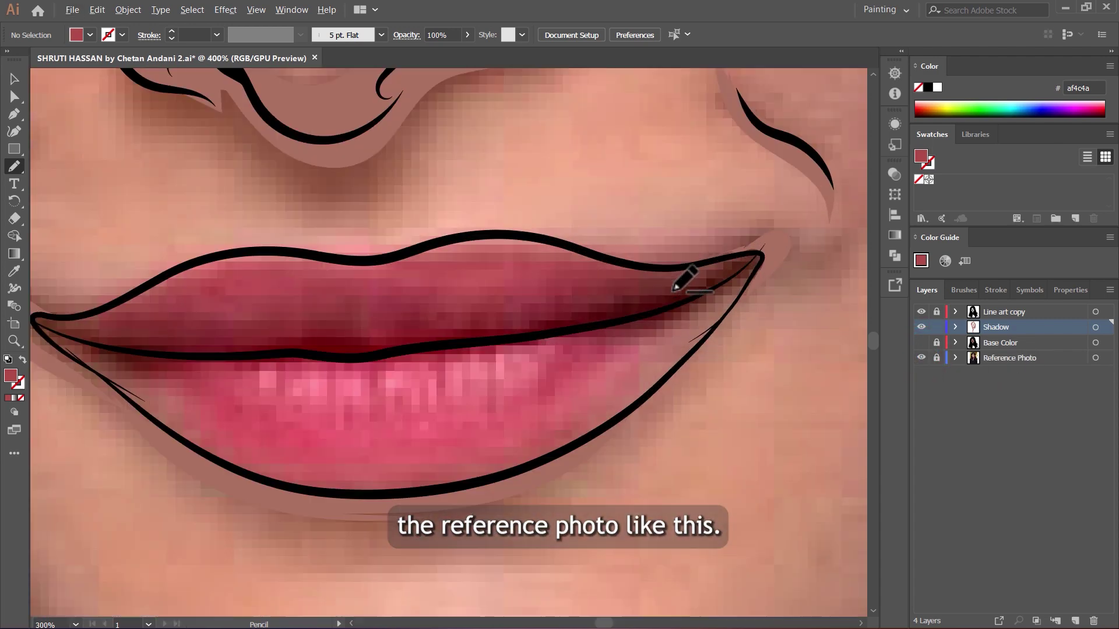
pyautogui.scroll(-3, 712, 264)
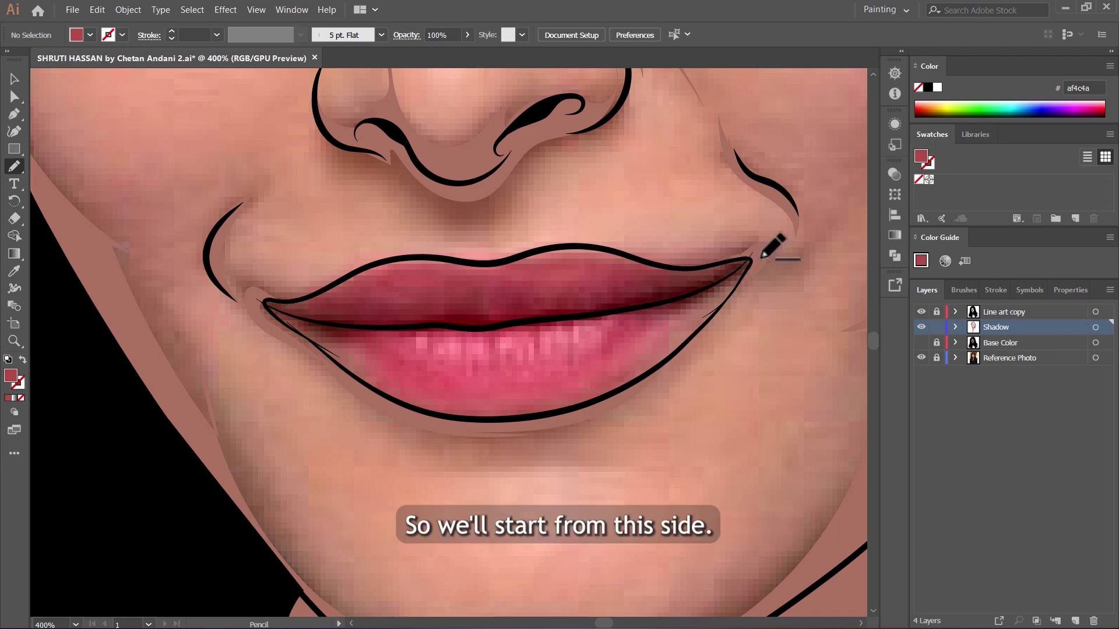
# Step: Draw a closed af4c4a shadow along the upper lip's lower edge from corner to corner, about 110 by 17 px, and deselect it
pyautogui.scroll(3, 757, 251)
pyautogui.moveTo(707, 260)
pyautogui.mouseDown()
pyautogui.moveTo(226, 378)
pyautogui.moveTo(171, 338)
pyautogui.moveTo(119, 384)
pyautogui.mouseUp()
pyautogui.scroll(-3, 635, 326)
pyautogui.scroll(3, 432, 355)
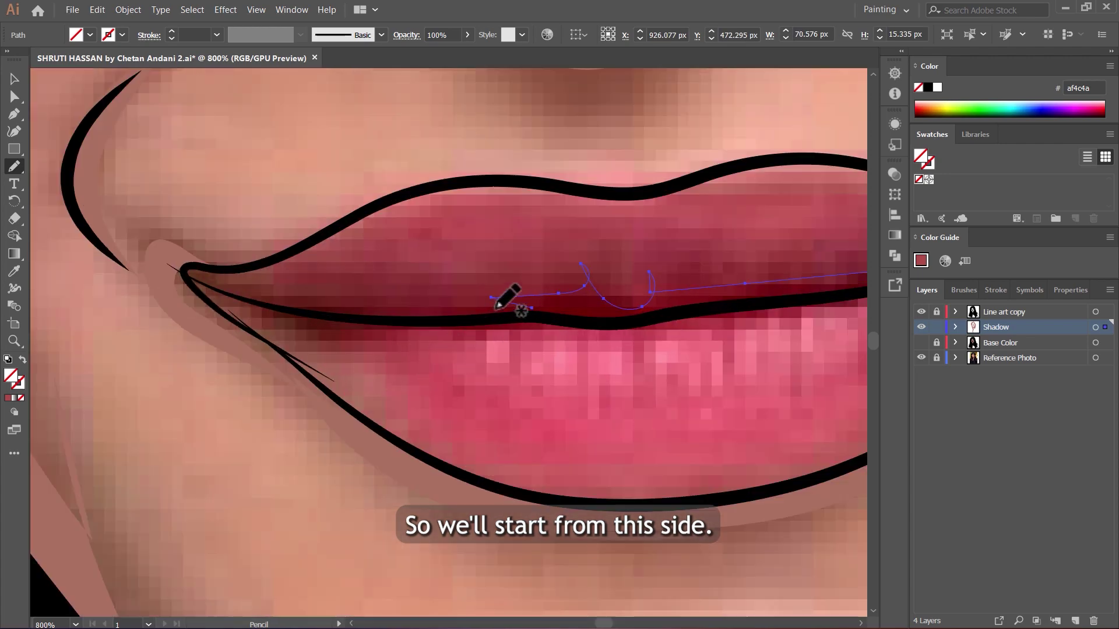
pyautogui.moveTo(515, 299)
pyautogui.mouseDown()
pyautogui.moveTo(391, 297)
pyautogui.moveTo(309, 257)
pyautogui.mouseUp()
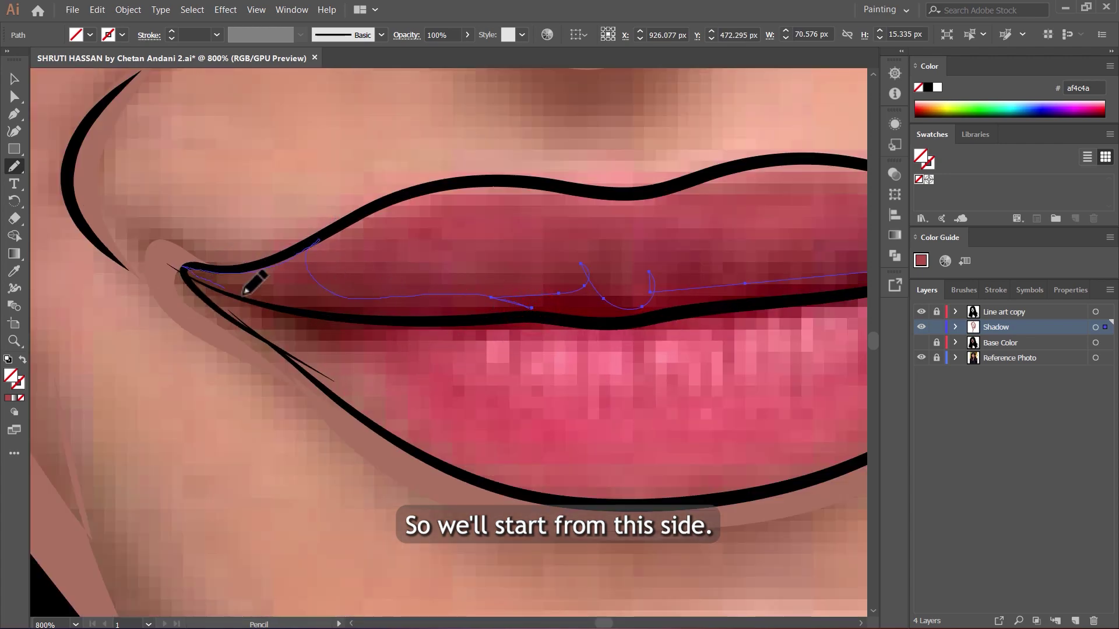
pyautogui.moveTo(787, 304); pyautogui.dragTo(785, 303)
pyautogui.scroll(-2, 665, 310)
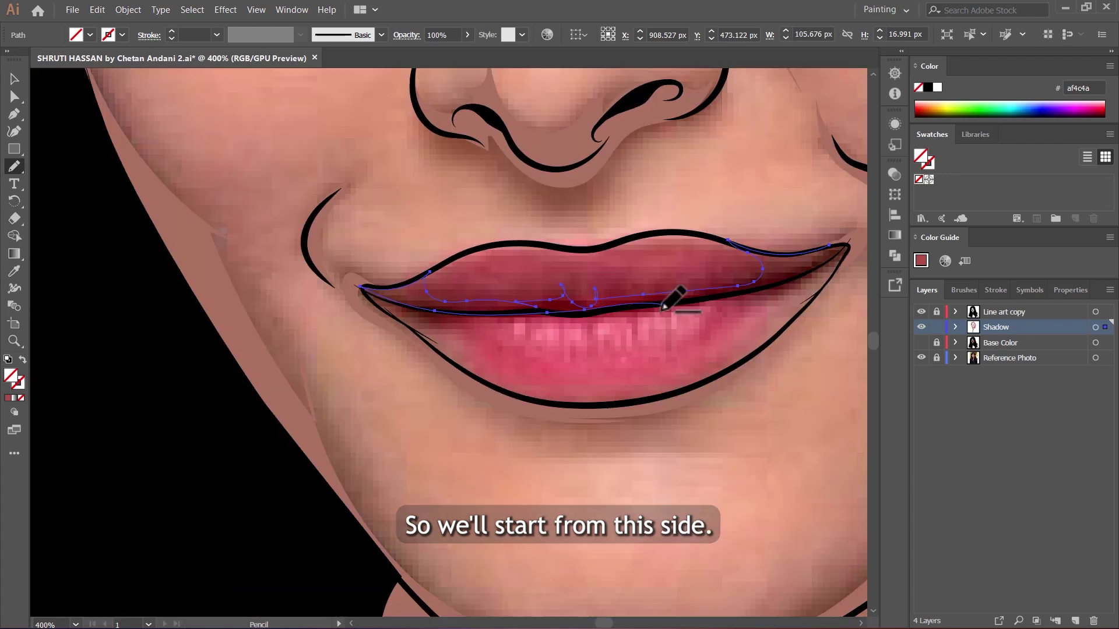
pyautogui.scroll(2, 686, 312)
pyautogui.moveTo(321, 255); pyautogui.dragTo(599, 194)
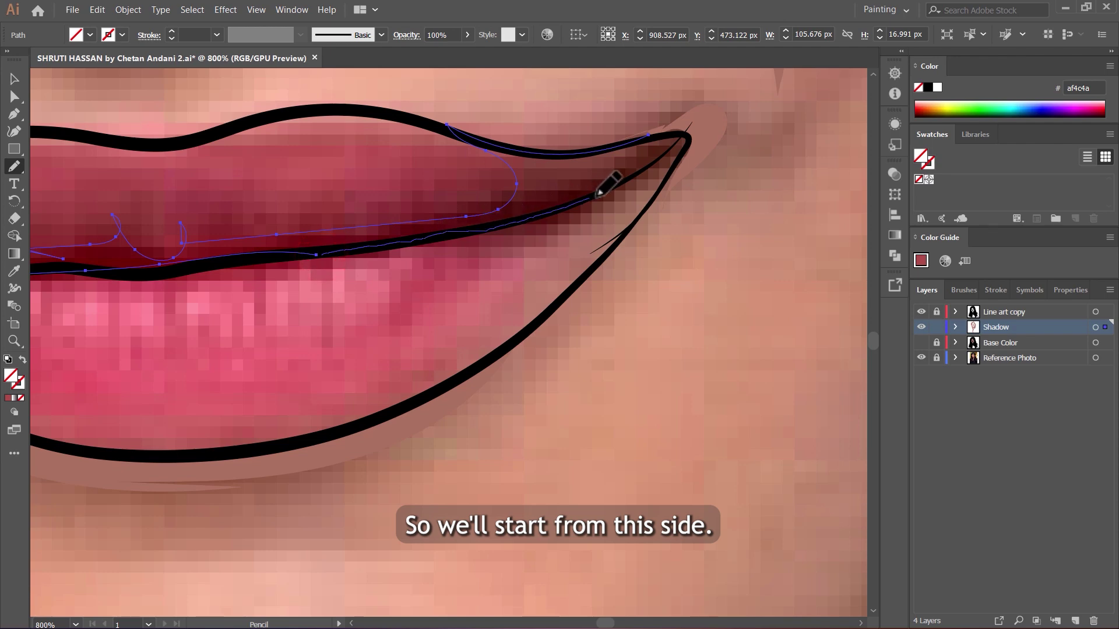
pyautogui.press(',')
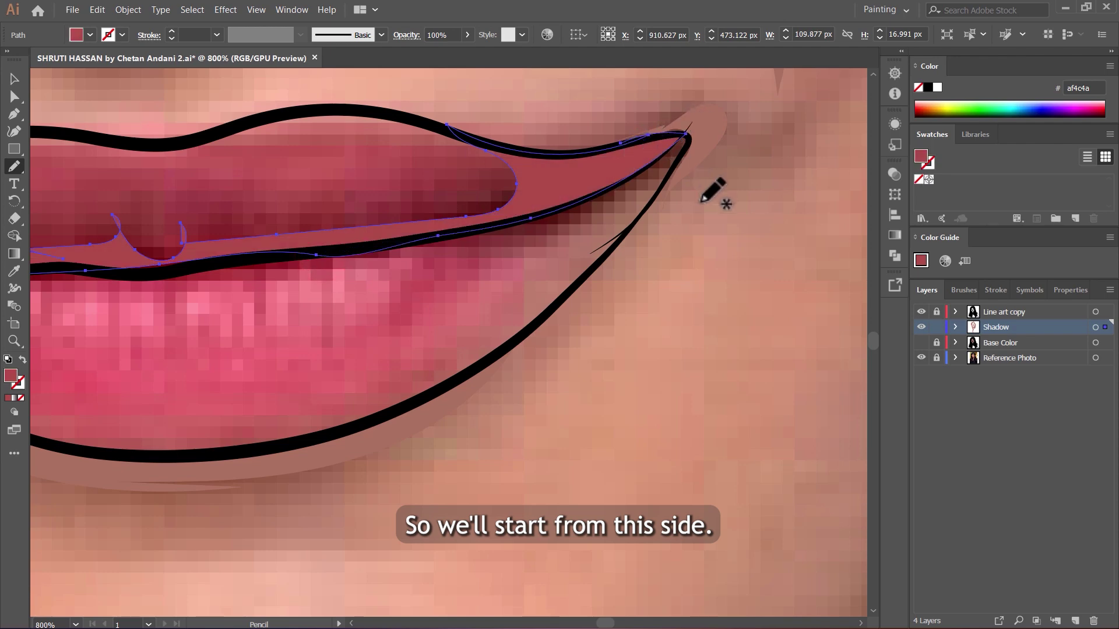
pyautogui.scroll(-3, 654, 232)
pyautogui.scroll(2, 536, 236)
pyautogui.keyDown('ctrl'); pyautogui.click(554, 285); pyautogui.keyUp('ctrl')
# Step: Draw a small closed af4c4a crease shadow with pointed peaks at the middle of the upper lip's lower edge and deselect it
pyautogui.scroll(3, 506, 227)
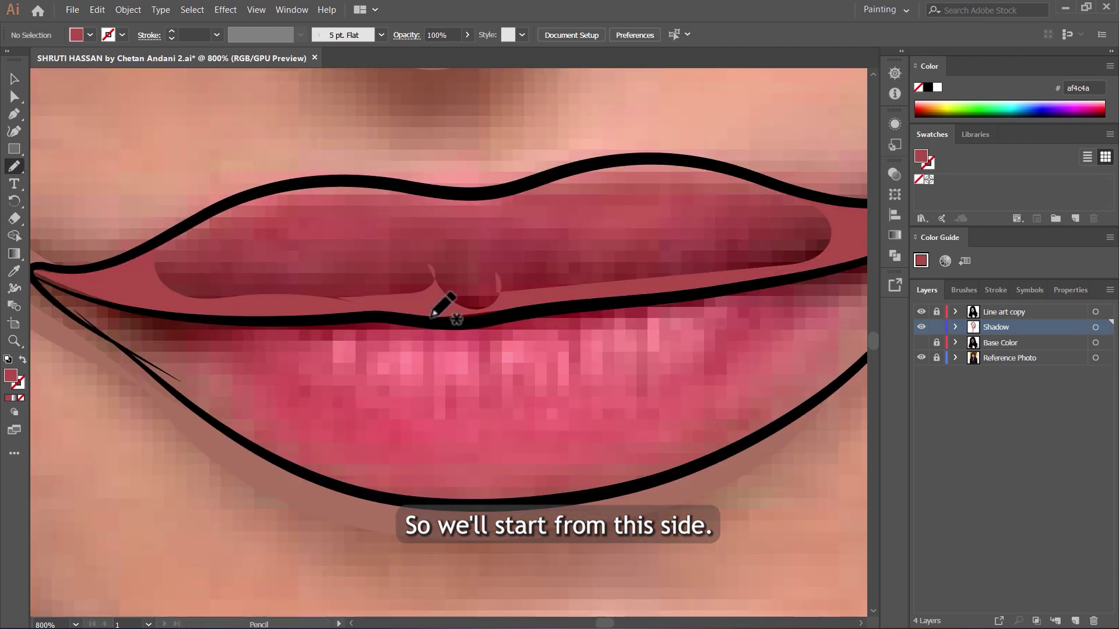
pyautogui.moveTo(369, 301)
pyautogui.mouseDown()
pyautogui.moveTo(435, 280)
pyautogui.moveTo(615, 283)
pyautogui.mouseUp()
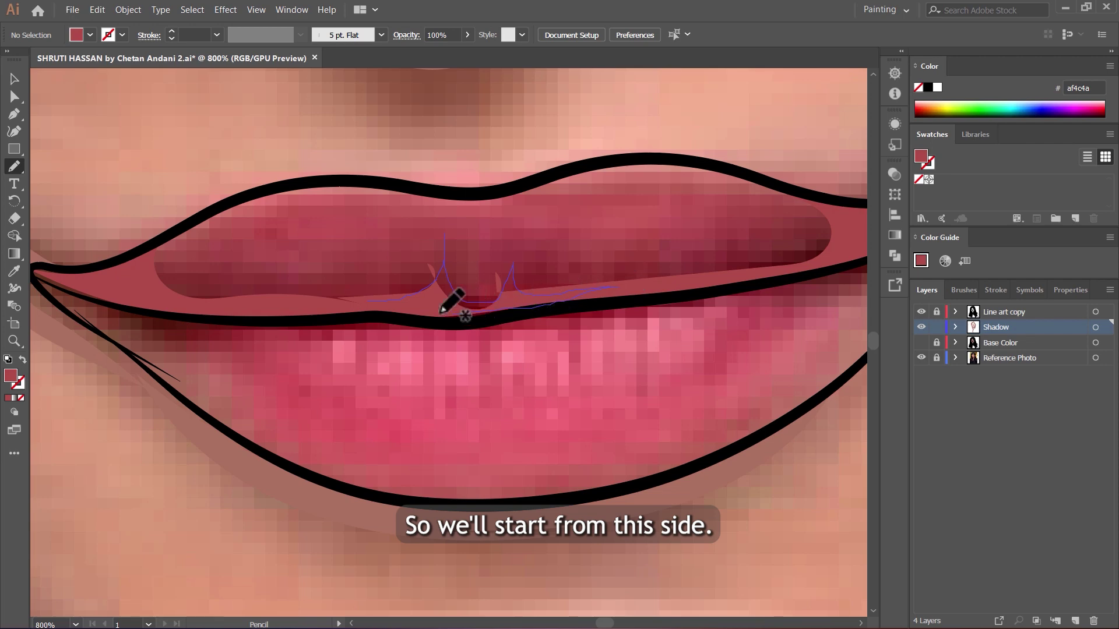
pyautogui.moveTo(440, 312); pyautogui.dragTo(368, 304)
pyautogui.press(',')
pyautogui.scroll(2, 443, 373)
pyautogui.press('v')
pyautogui.click(594, 334)
pyautogui.scroll(-5, 547, 346)
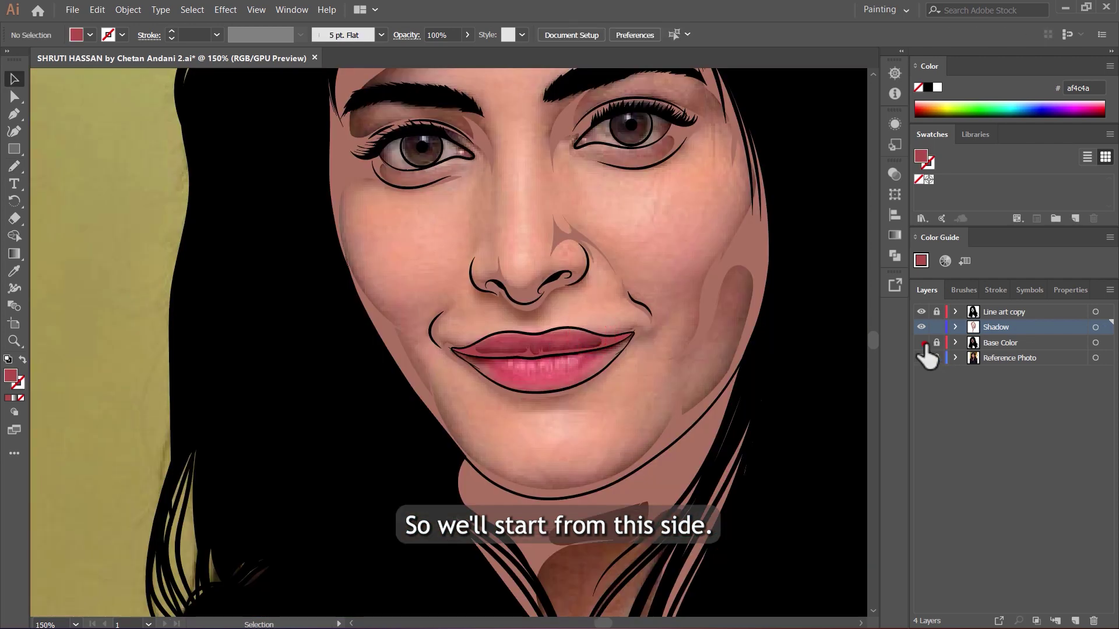
# Step: Show the Base Color layer, hide the Reference Photo layer and darken the upper lip shadows to a53c3c
pyautogui.click(922, 343)
pyautogui.click(922, 358)
pyautogui.scroll(4, 554, 347)
pyautogui.scroll(-3, 470, 241)
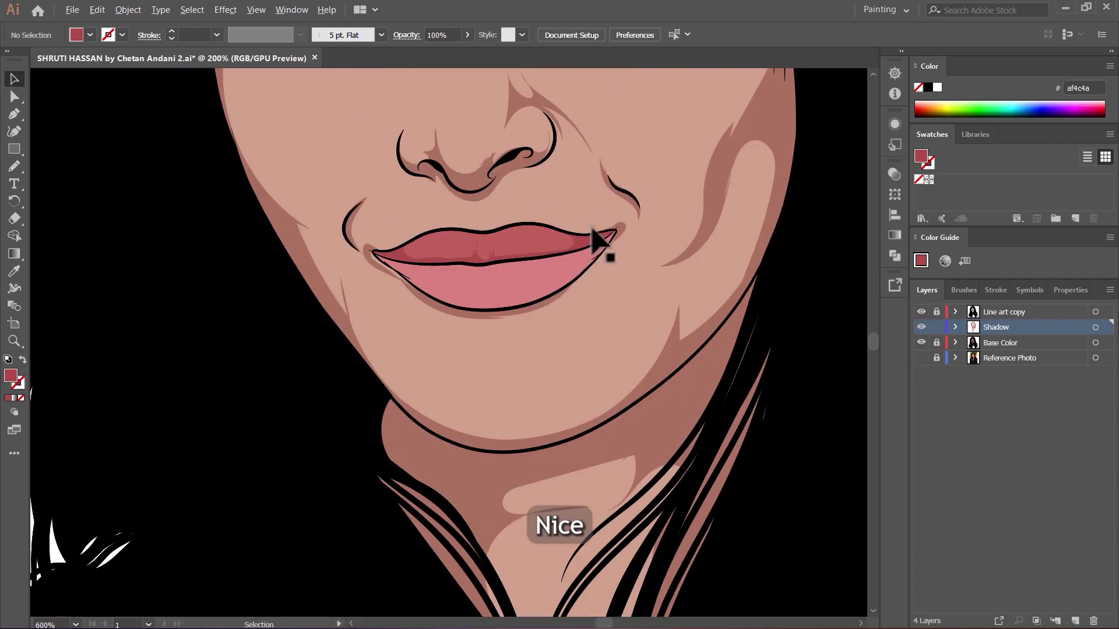
pyautogui.scroll(-2, 528, 250)
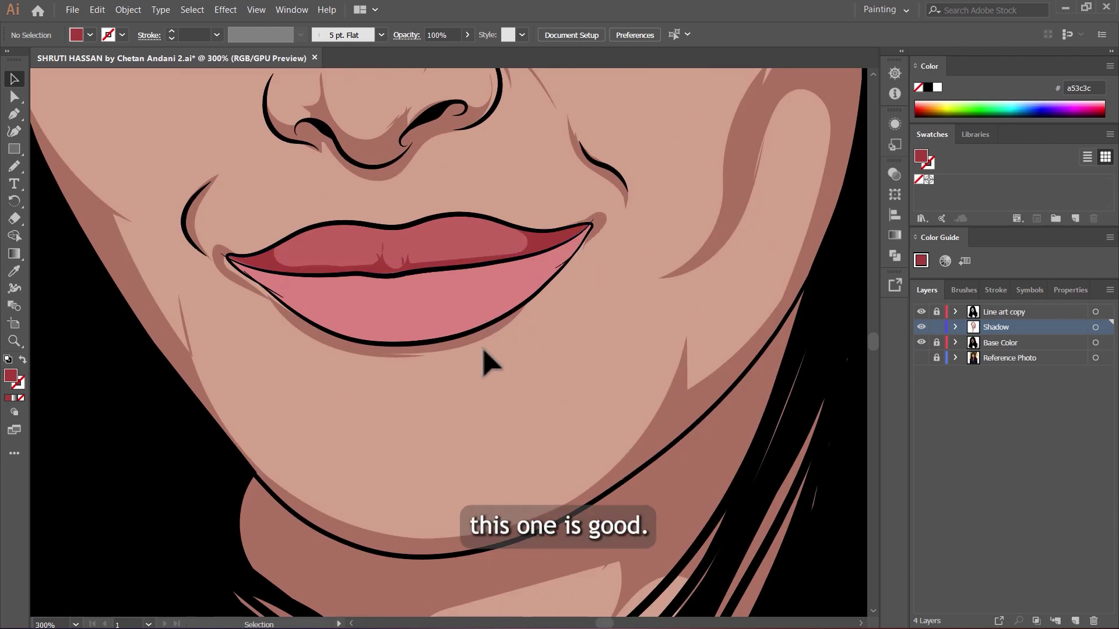
# Step: Sample the lower lip's pink with the Eyedropper and darken the fill color to bf6060
pyautogui.press('i')
pyautogui.scroll(3, 441, 415)
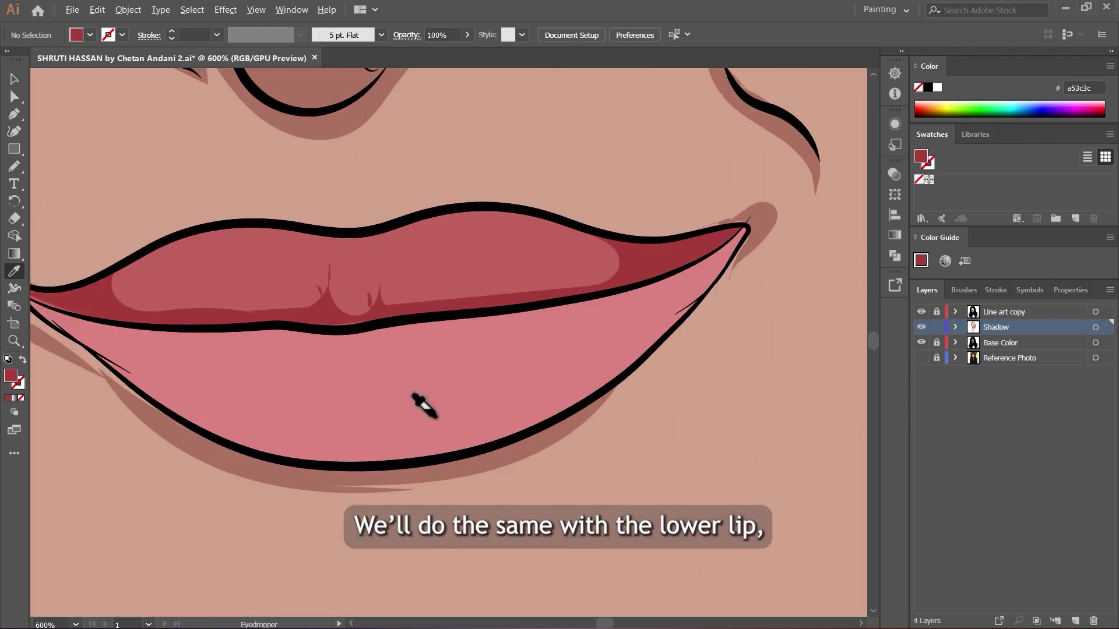
pyautogui.click(467, 382)
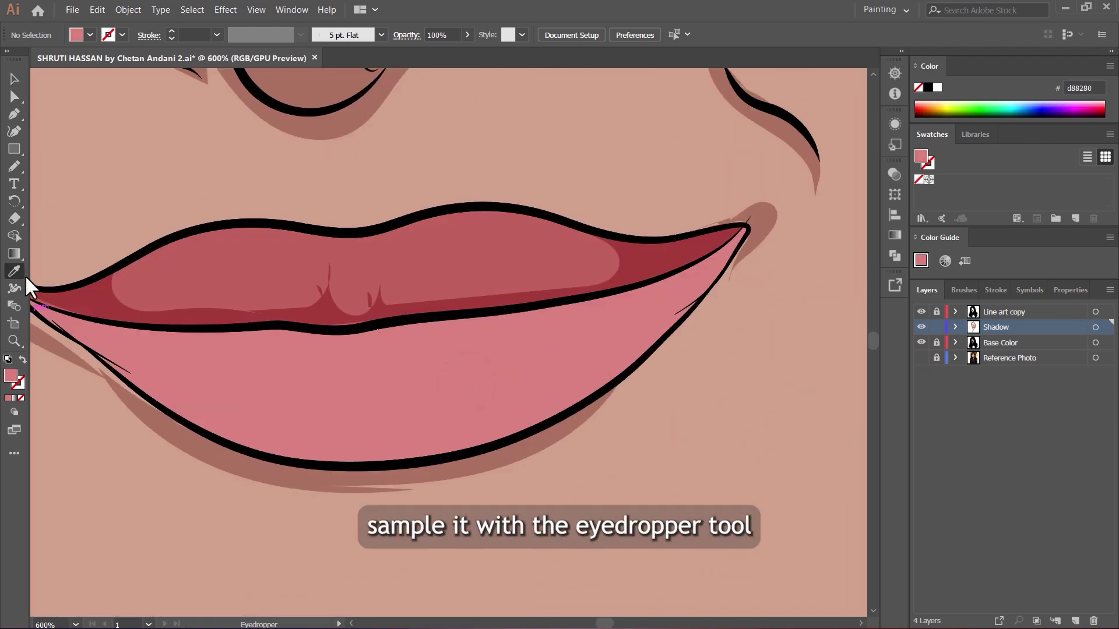
pyautogui.doubleClick(10, 377)
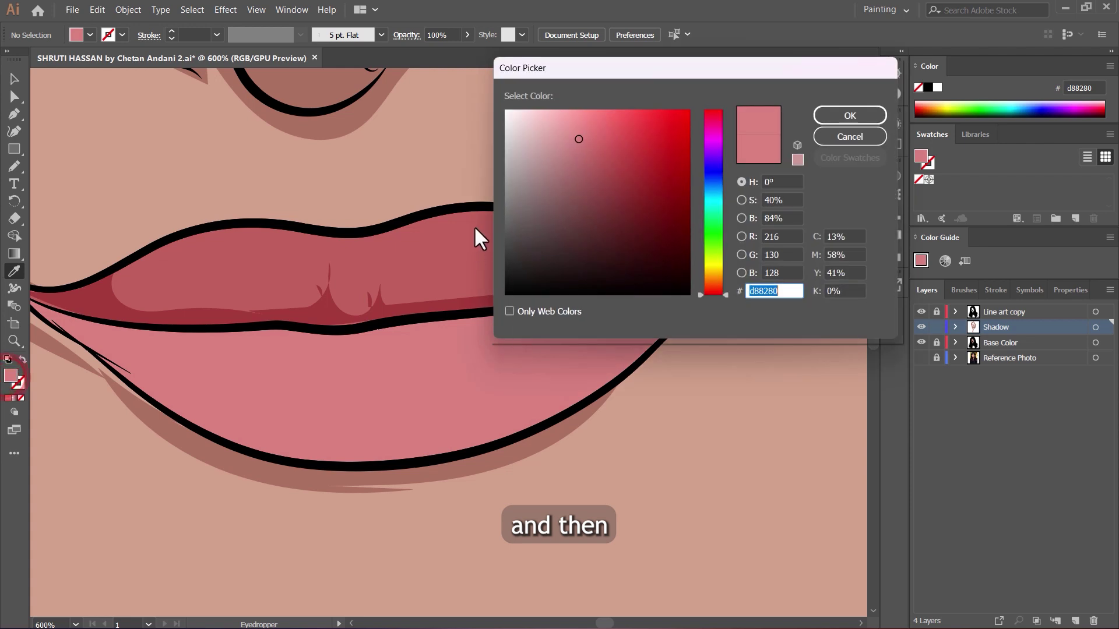
pyautogui.click(591, 149)
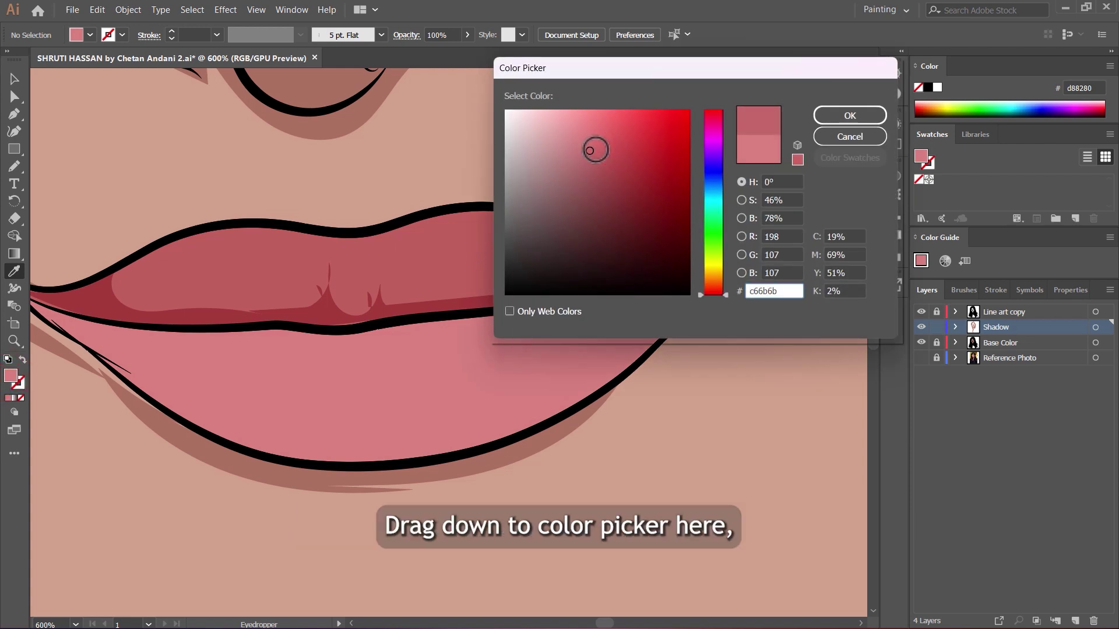
pyautogui.click(832, 116)
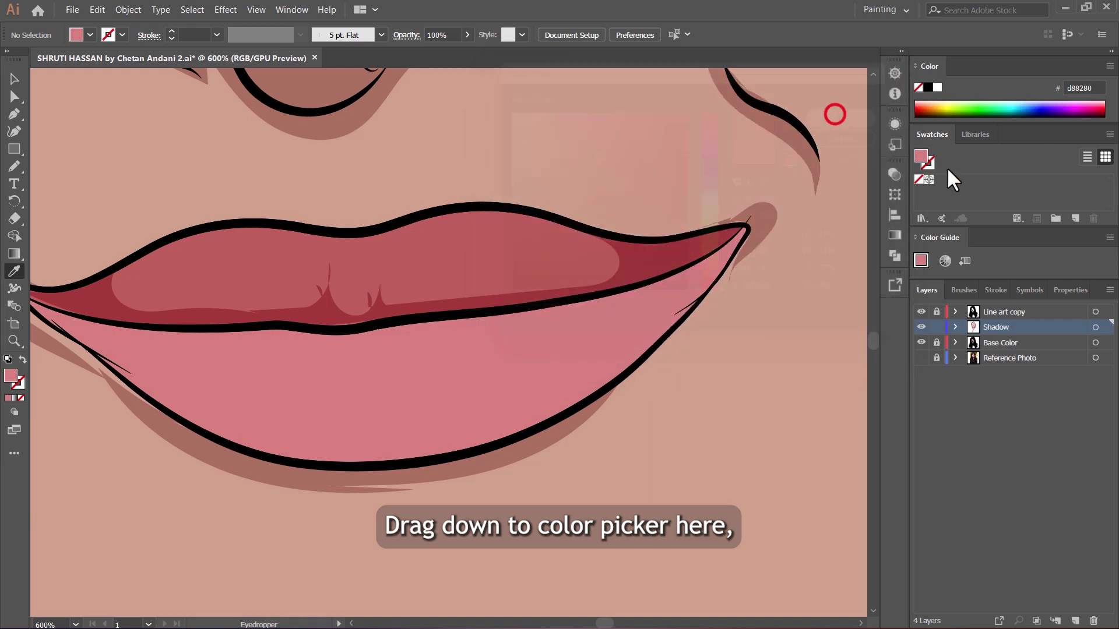
# Step: Show the Reference Photo layer, hide the Base Color layer and activate the Pencil tool for the lower lip
pyautogui.click(921, 358)
pyautogui.click(921, 342)
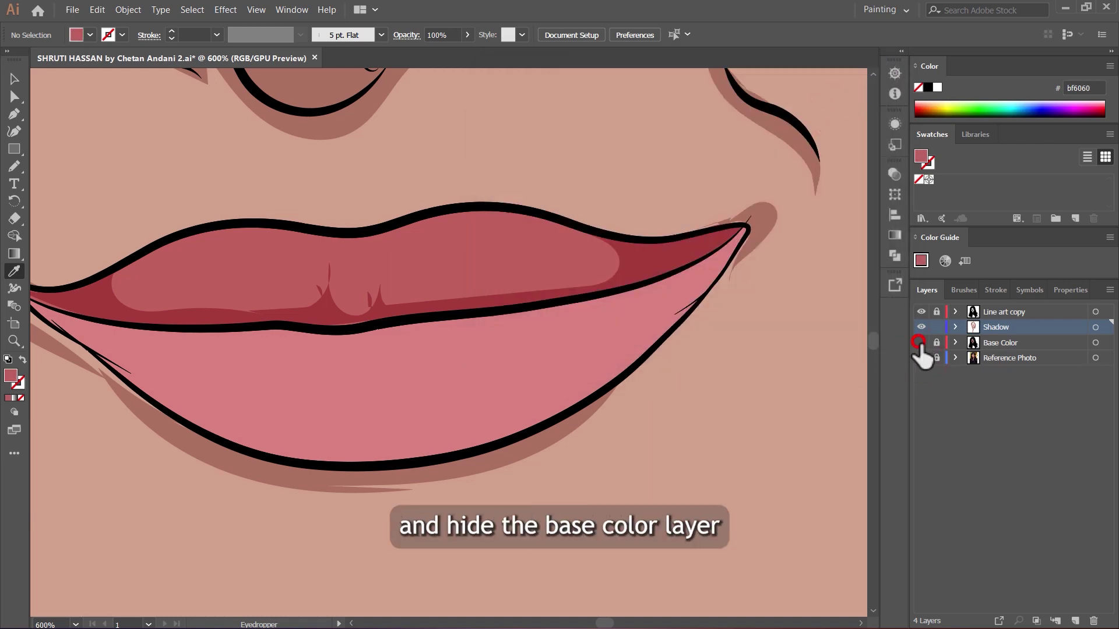
pyautogui.press('n')
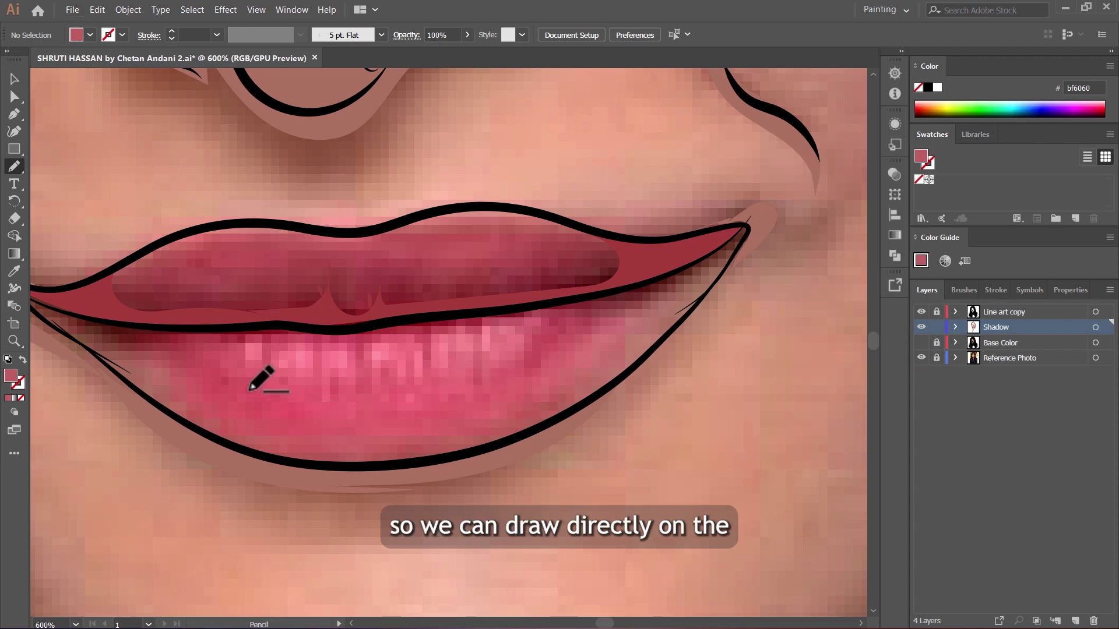
# Step: Draw a closed bf6060 shadow around the lower lip from corner to corner, with a notched inner upper edge, about 109 by 35 px
pyautogui.scroll(-2, 481, 344)
pyautogui.scroll(2, 395, 371)
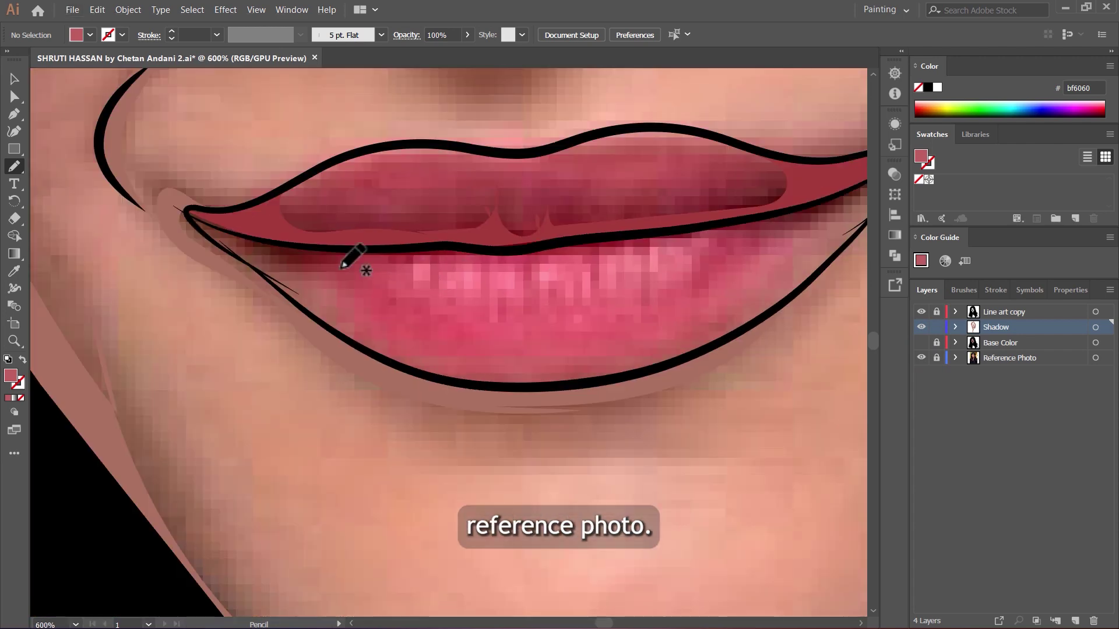
pyautogui.moveTo(269, 238); pyautogui.dragTo(255, 234)
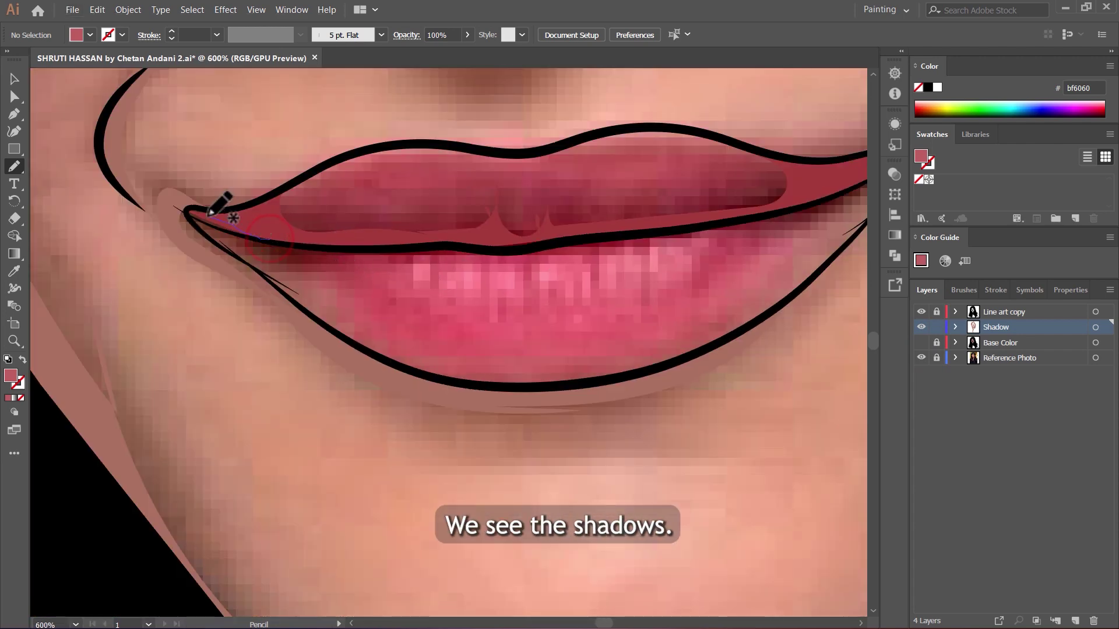
pyautogui.moveTo(275, 280)
pyautogui.mouseDown()
pyautogui.moveTo(336, 341)
pyautogui.moveTo(415, 373)
pyautogui.mouseUp()
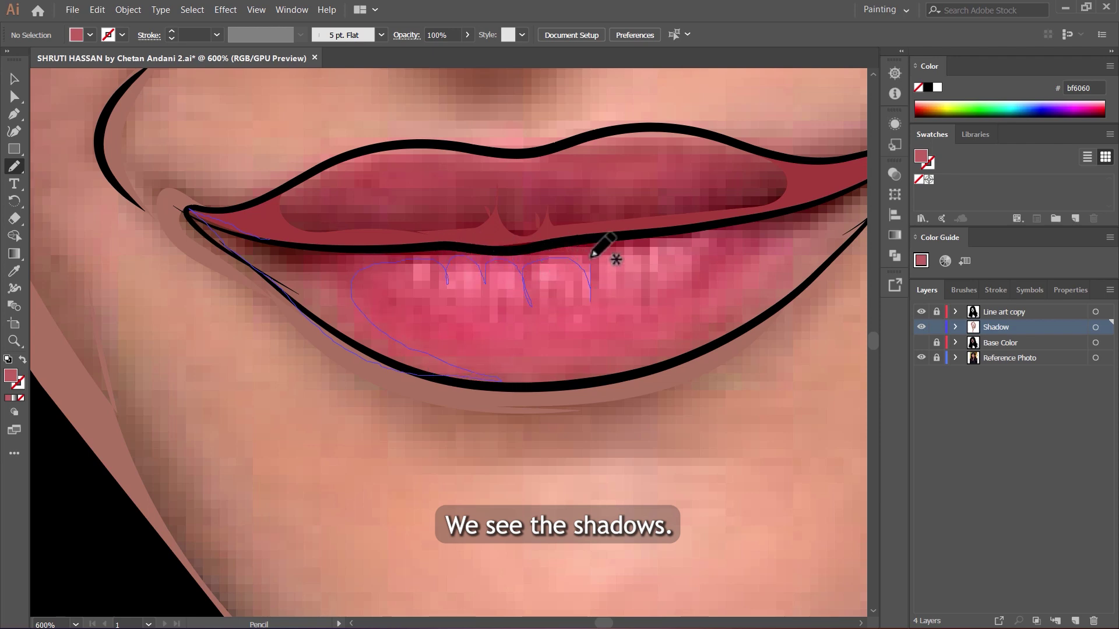
pyautogui.moveTo(592, 255)
pyautogui.mouseDown()
pyautogui.moveTo(635, 278)
pyautogui.moveTo(639, 296)
pyautogui.moveTo(666, 236)
pyautogui.moveTo(705, 277)
pyautogui.moveTo(775, 233)
pyautogui.moveTo(808, 278)
pyautogui.moveTo(664, 266)
pyautogui.moveTo(704, 225)
pyautogui.mouseUp()
pyautogui.scroll(-2, 524, 299)
pyautogui.scroll(2, 702, 279)
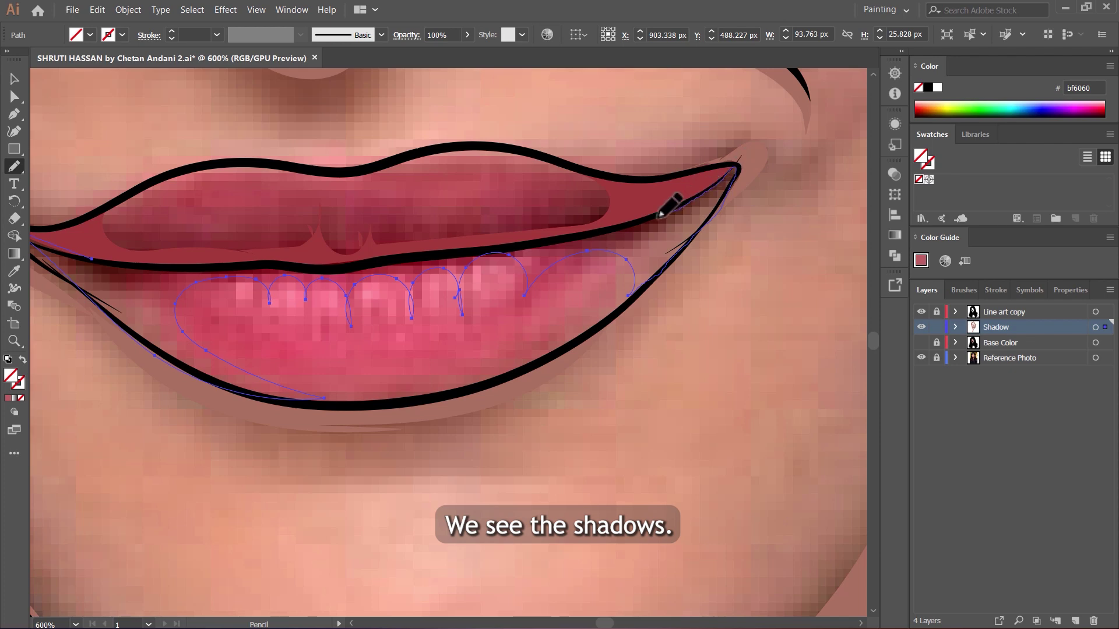
pyautogui.moveTo(167, 275); pyautogui.dragTo(129, 291)
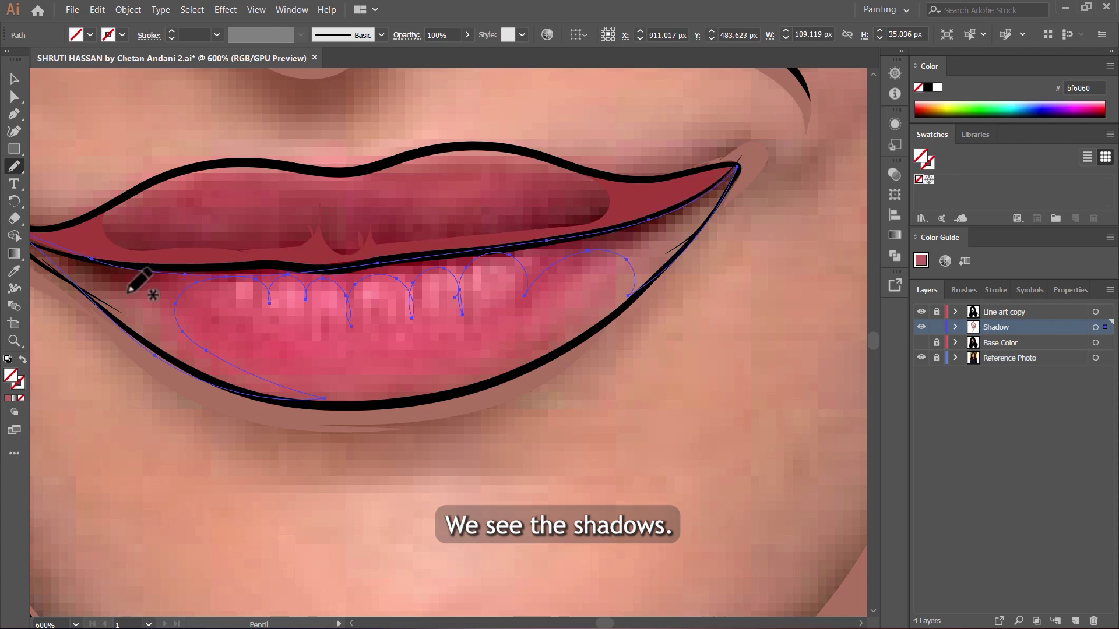
# Step: Adjust the anchor points along the upper edge of the lower lip shadow with Direct Selection and deselect it
pyautogui.click(15, 98)
pyautogui.click(184, 274)
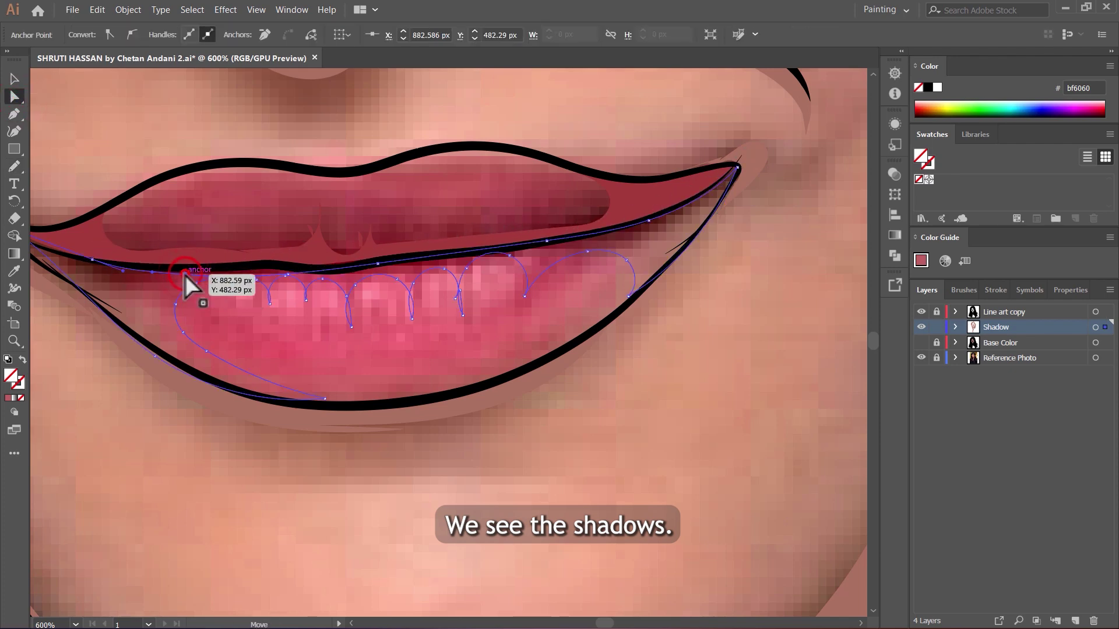
pyautogui.click(377, 263)
pyautogui.click(193, 271)
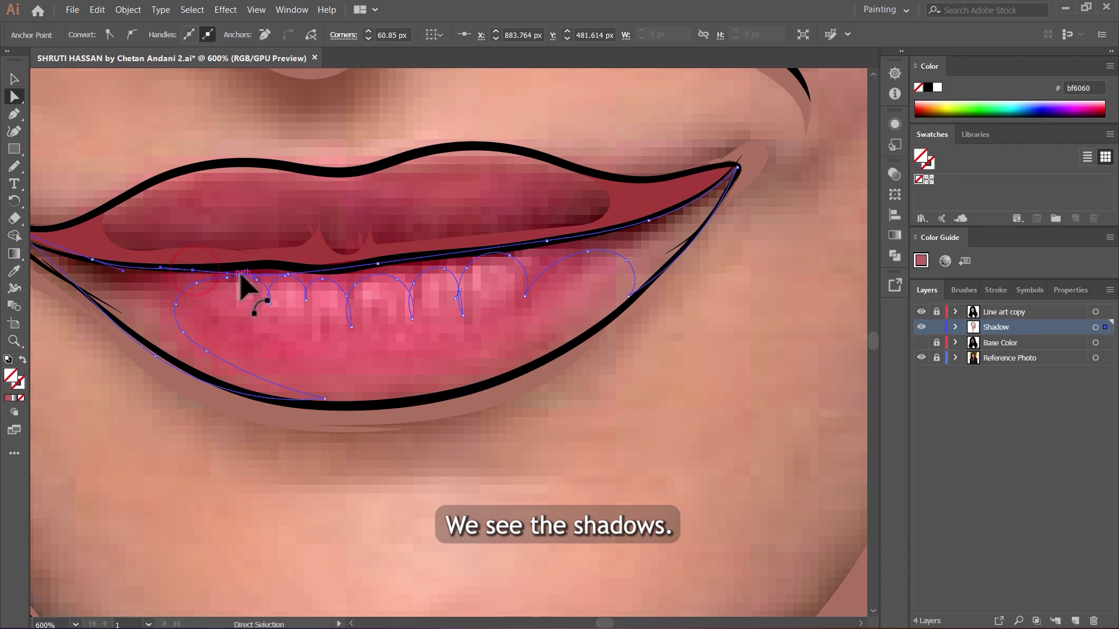
pyautogui.moveTo(226, 274); pyautogui.dragTo(257, 274)
pyautogui.click(426, 342)
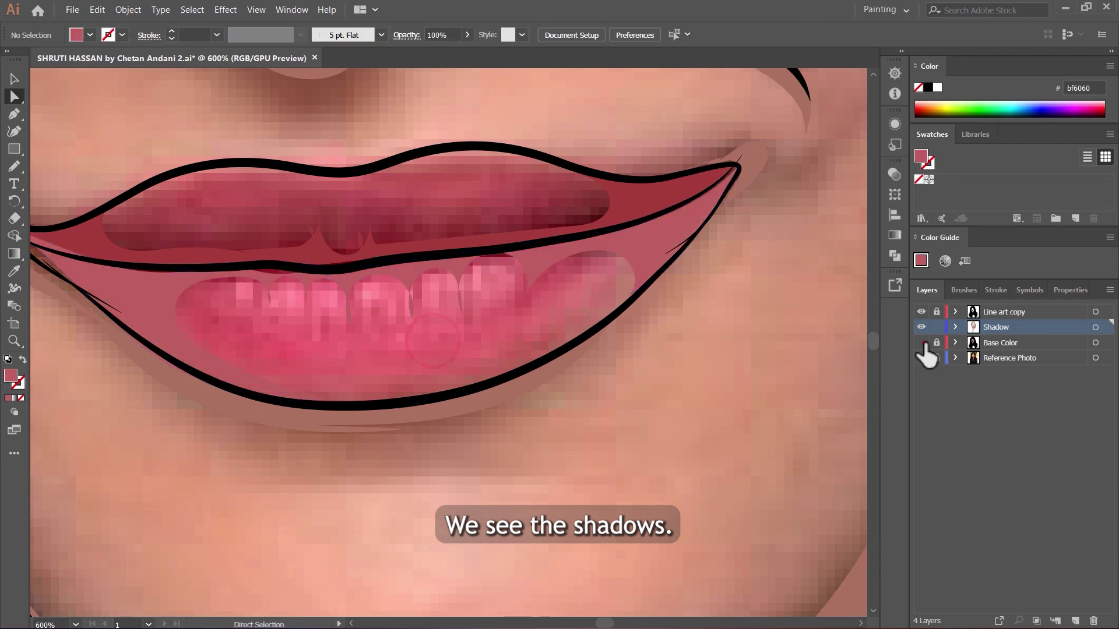
# Step: Show the Base Color layer and hide the Reference Photo layer to view the shaded lips
pyautogui.click(922, 343)
pyautogui.scroll(-5, 674, 320)
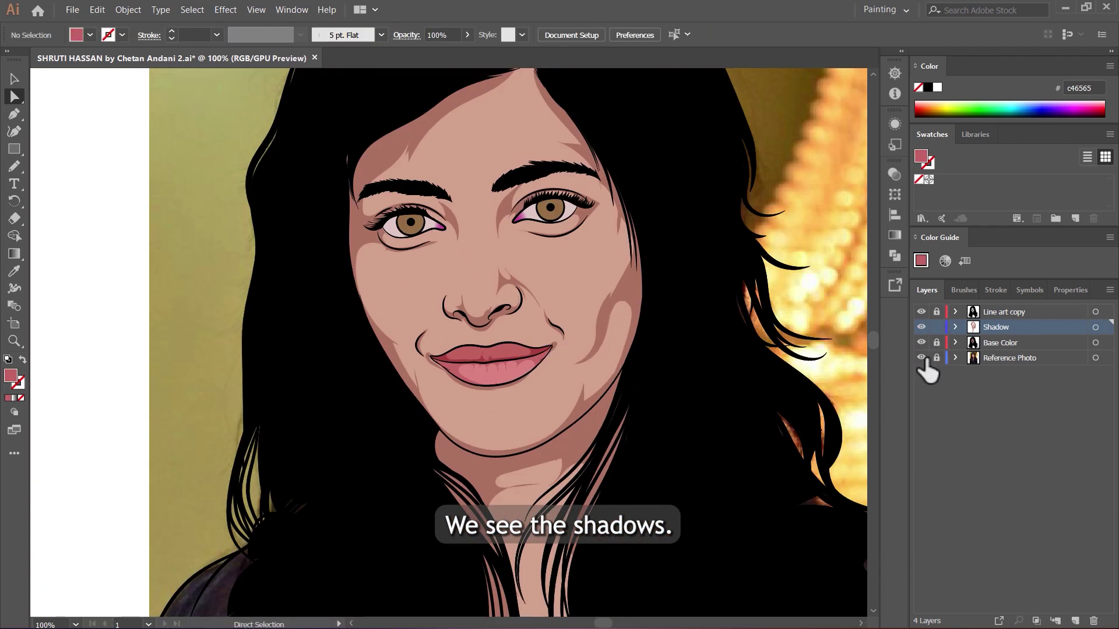
pyautogui.click(920, 358)
# Step: Sample the iris brown of the right-hand eye with the Eyedropper and darken the fill color to 6d4a27
pyautogui.scroll(4, 527, 207)
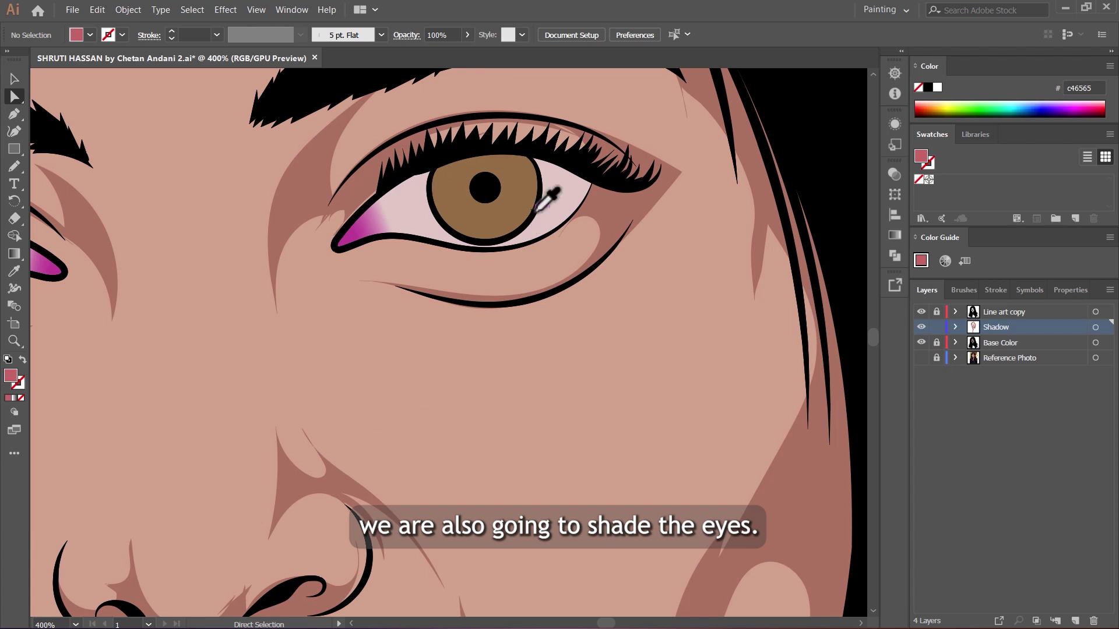
pyautogui.press('i')
pyautogui.moveTo(520, 197); pyautogui.dragTo(537, 224)
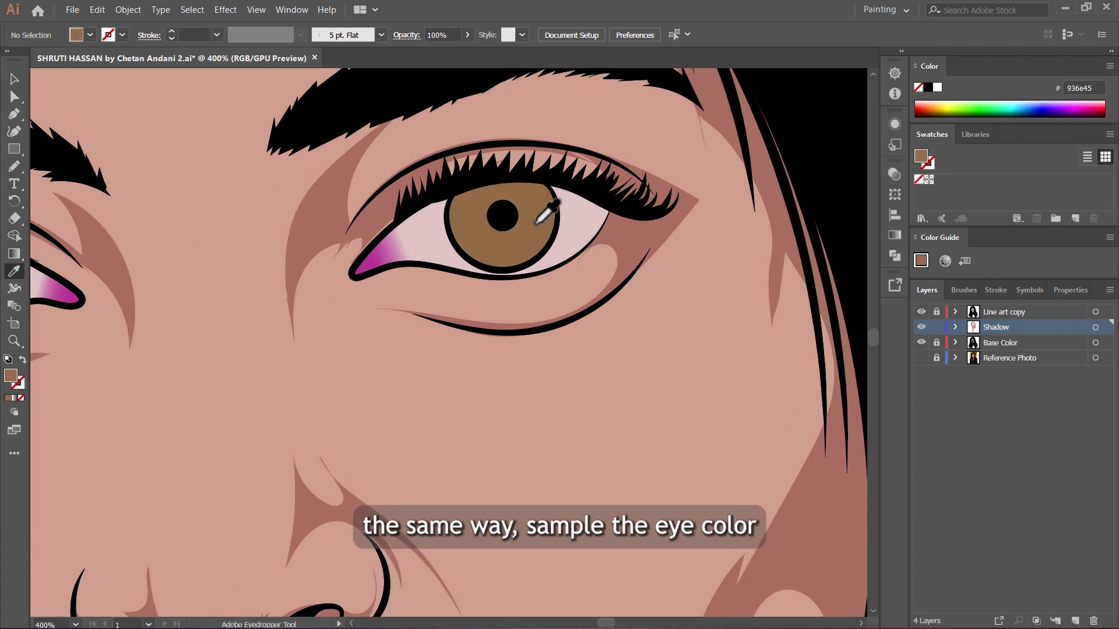
pyautogui.click(536, 224)
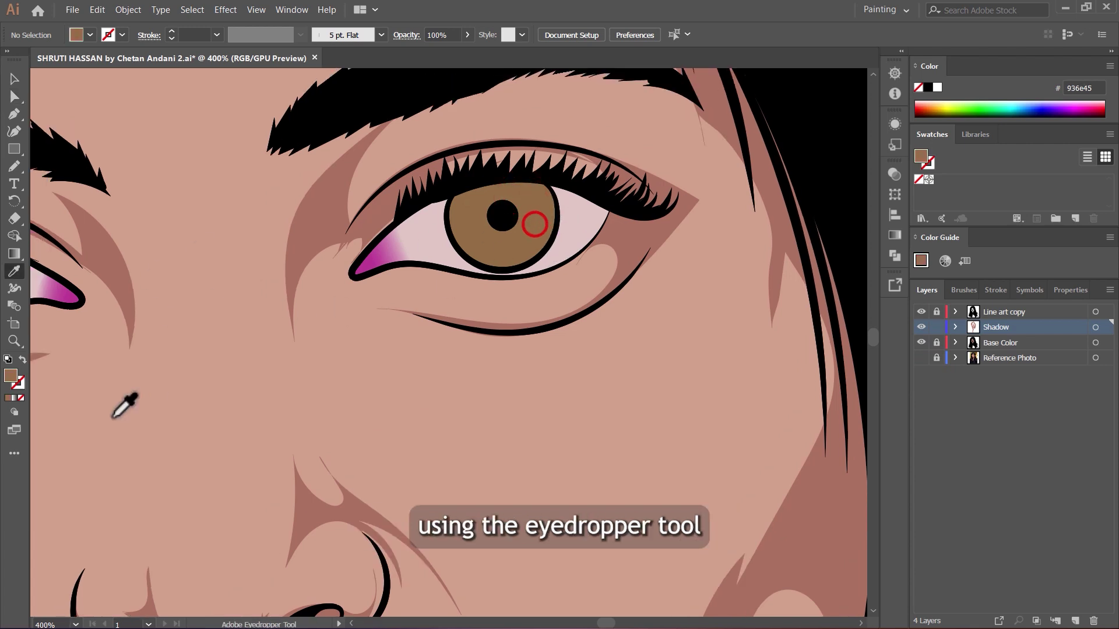
pyautogui.click(11, 377)
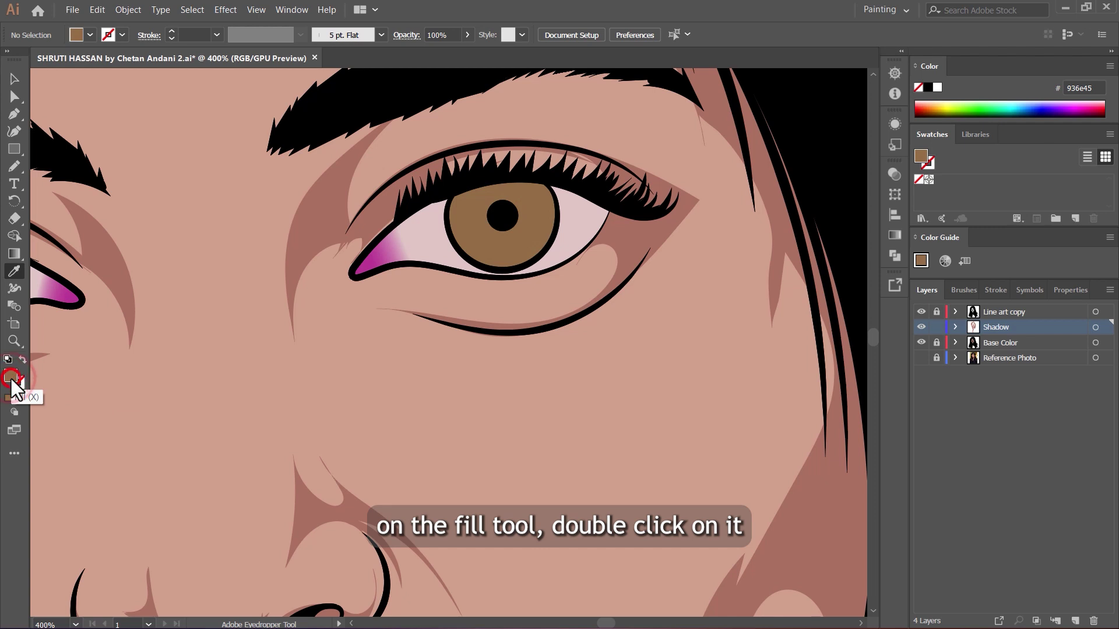
pyautogui.doubleClick(11, 376)
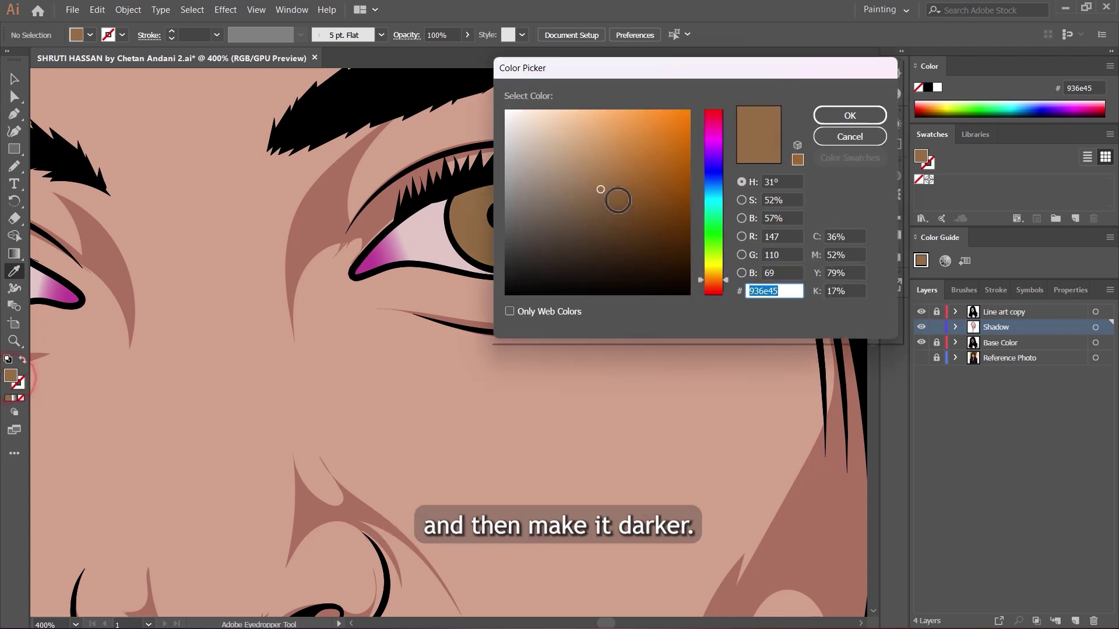
pyautogui.moveTo(621, 205); pyautogui.dragTo(625, 215)
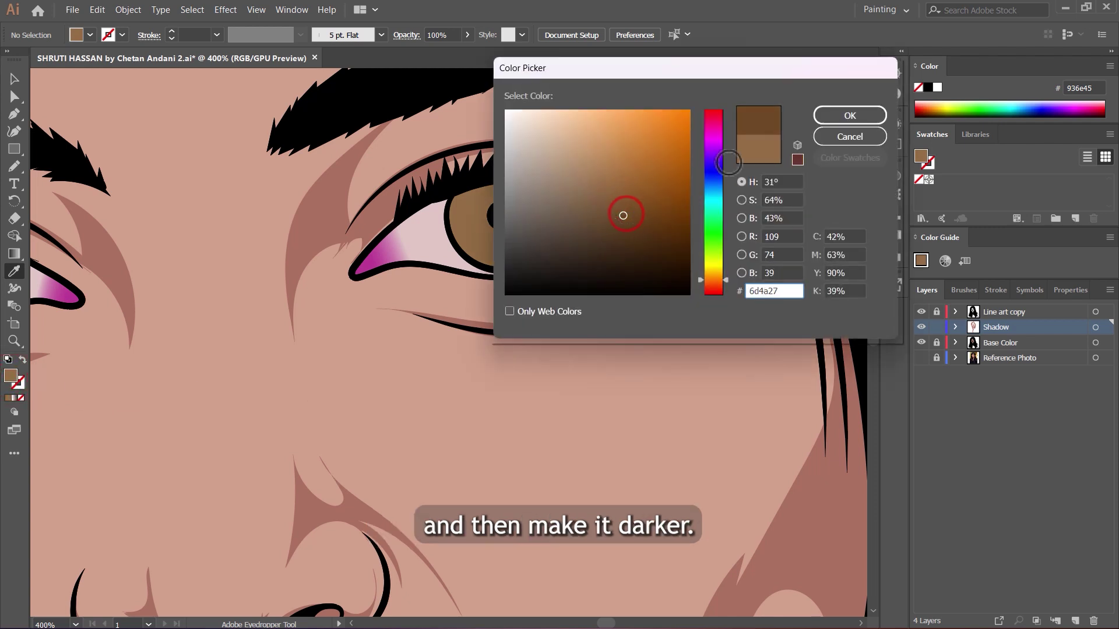
pyautogui.click(849, 115)
# Step: Activate the Pencil tool, hide the Base Color layer and show the Reference Photo layer for tracing the eye
pyautogui.scroll(-3, 507, 192)
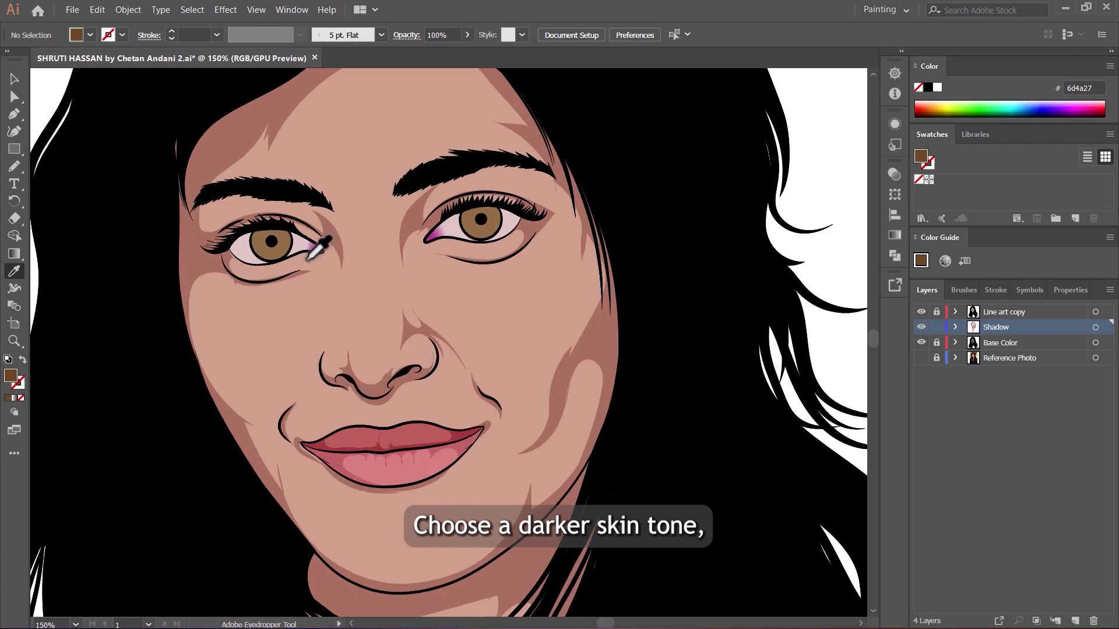
pyautogui.press('n')
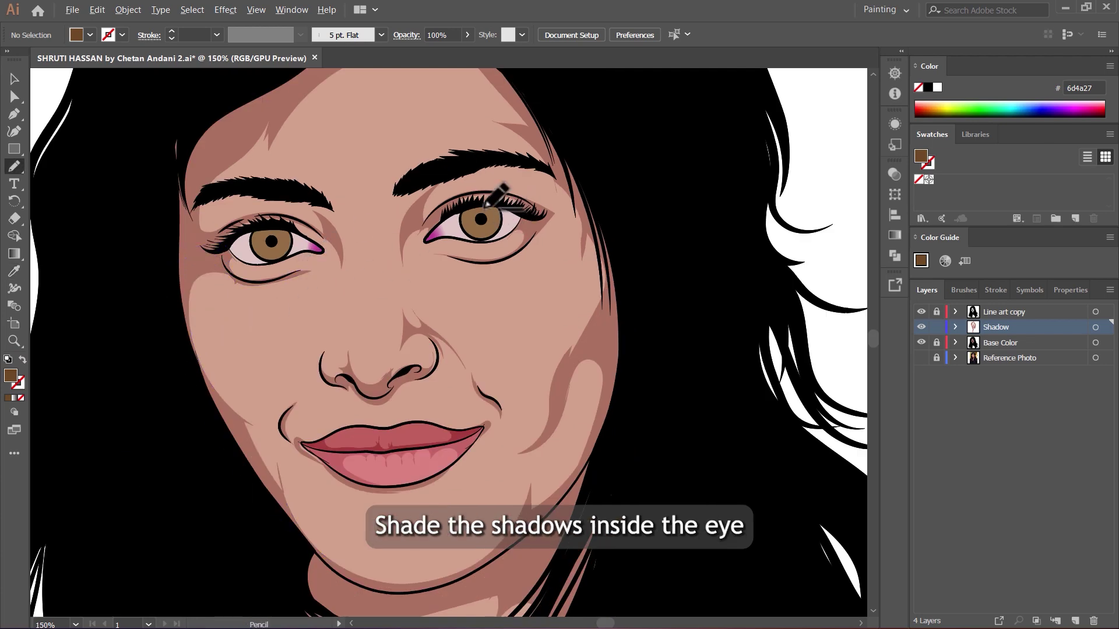
pyautogui.scroll(3, 487, 204)
pyautogui.click(922, 343)
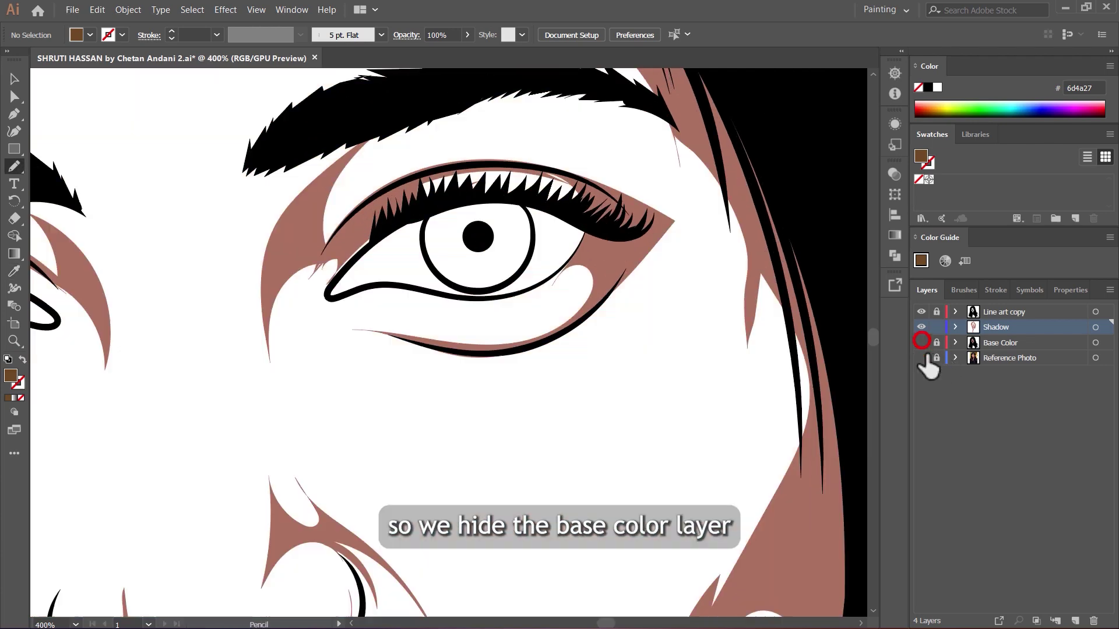
pyautogui.click(921, 357)
# Step: Draw a closed 6d4a27 shadow over the upper iris of the right-hand eye, jagged below the pupil, and deselect it
pyautogui.scroll(-3, 588, 219)
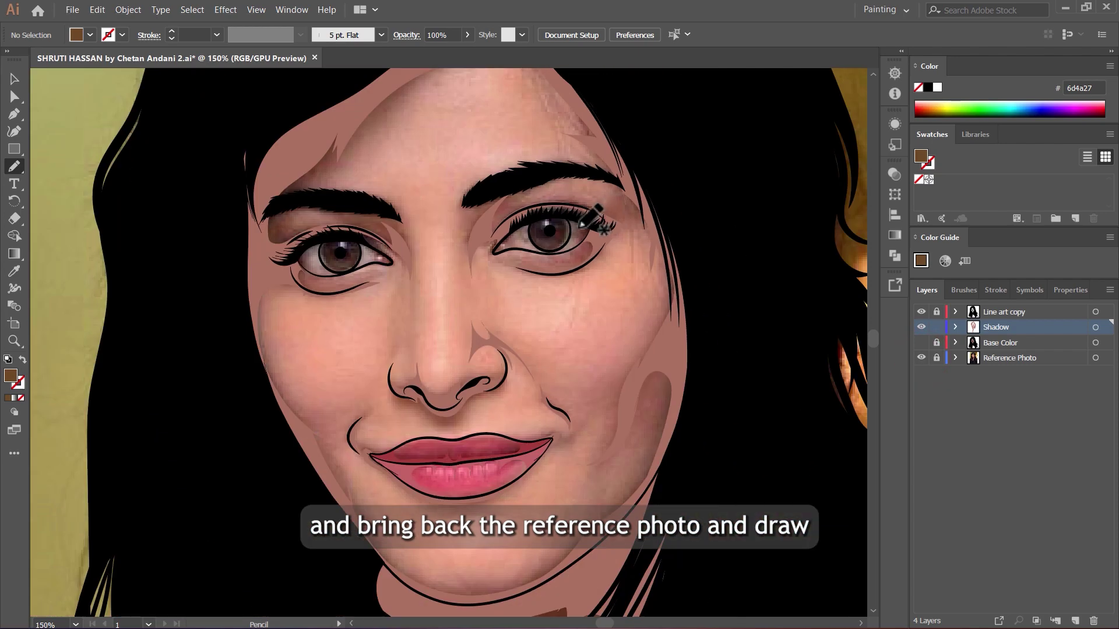
pyautogui.scroll(3, 583, 225)
pyautogui.scroll(3, 569, 225)
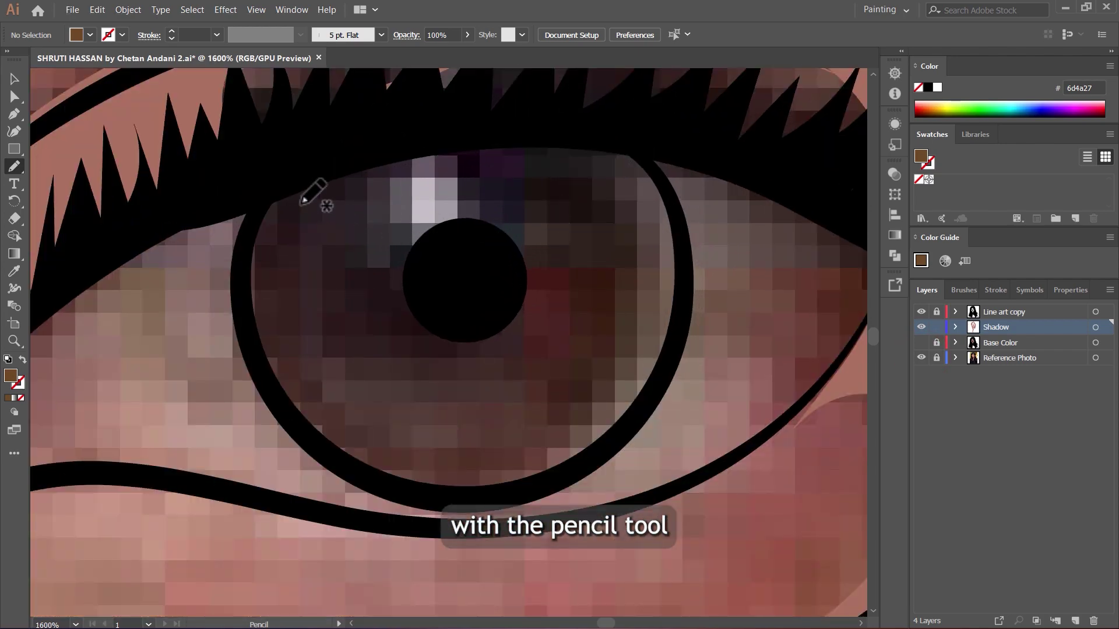
pyautogui.moveTo(294, 176)
pyautogui.mouseDown()
pyautogui.moveTo(251, 283)
pyautogui.moveTo(299, 424)
pyautogui.moveTo(382, 471)
pyautogui.moveTo(417, 472)
pyautogui.moveTo(392, 349)
pyautogui.moveTo(459, 370)
pyautogui.moveTo(616, 297)
pyautogui.mouseUp()
pyautogui.moveTo(683, 245)
pyautogui.mouseDown()
pyautogui.moveTo(558, 122)
pyautogui.moveTo(467, 137)
pyautogui.moveTo(521, 224)
pyautogui.moveTo(503, 264)
pyautogui.moveTo(428, 289)
pyautogui.moveTo(350, 248)
pyautogui.moveTo(353, 158)
pyautogui.moveTo(493, 132)
pyautogui.moveTo(363, 129)
pyautogui.moveTo(274, 210)
pyautogui.mouseUp()
pyautogui.press('v')
pyautogui.click(485, 419)
pyautogui.press('n')
pyautogui.moveTo(527, 250)
pyautogui.mouseDown()
pyautogui.moveTo(325, 243)
pyautogui.moveTo(496, 259)
pyautogui.moveTo(500, 284)
pyautogui.mouseUp()
pyautogui.press('v')
pyautogui.click(607, 408)
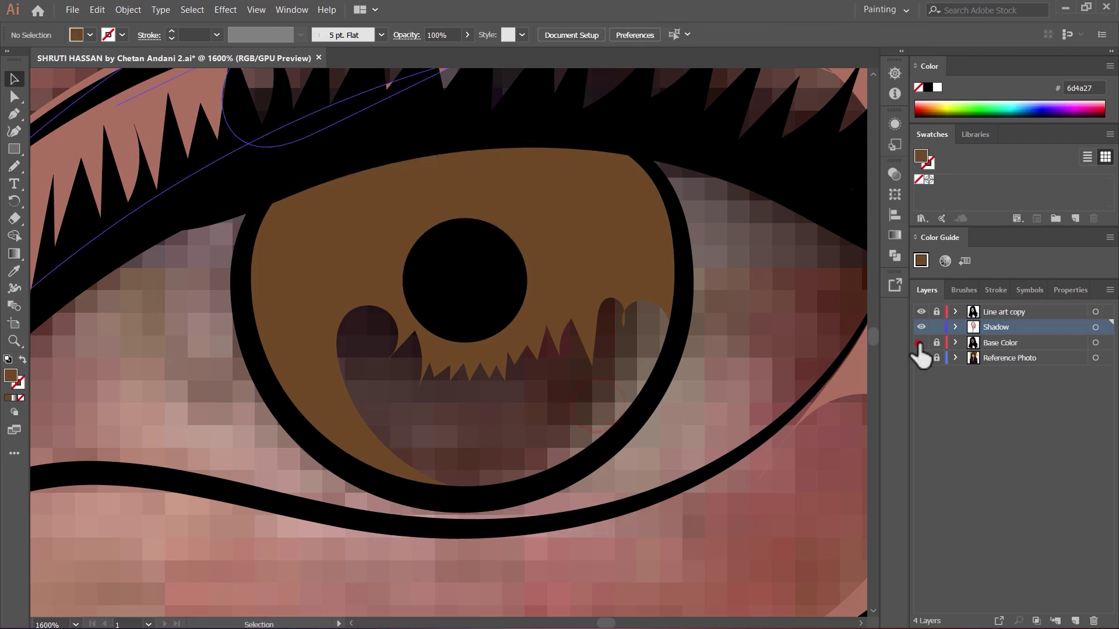
# Step: Show the Base Color layer, hide the Reference Photo layer and check the shaded iris at 100% zoom
pyautogui.click(921, 342)
pyautogui.click(922, 357)
pyautogui.hotkey('ctrl', '1')
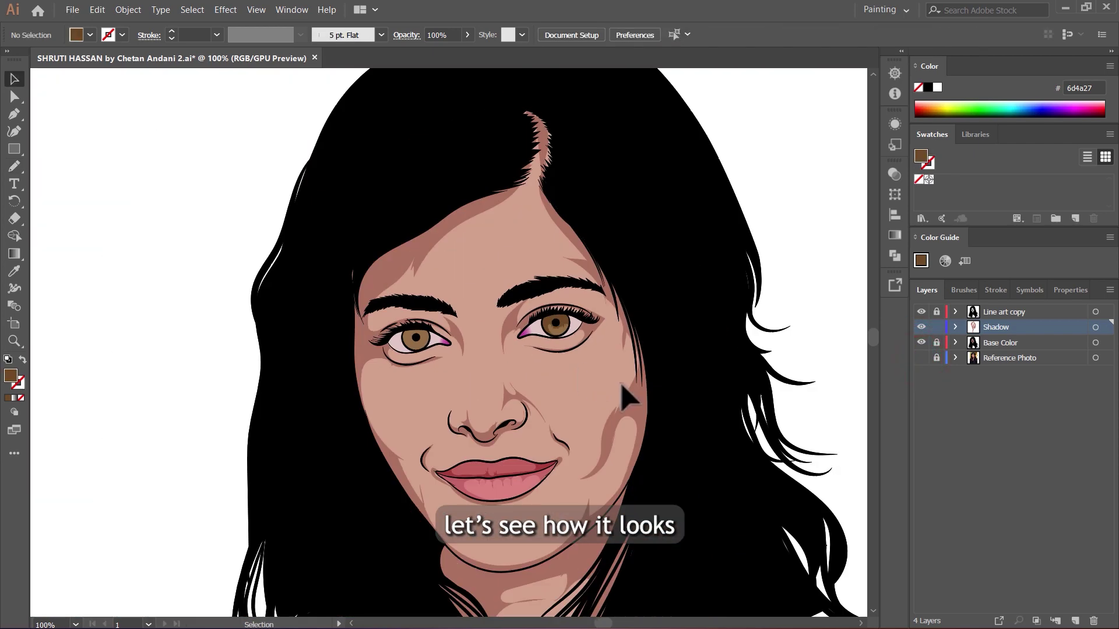
pyautogui.scroll(6, 574, 350)
pyautogui.scroll(-6, 653, 345)
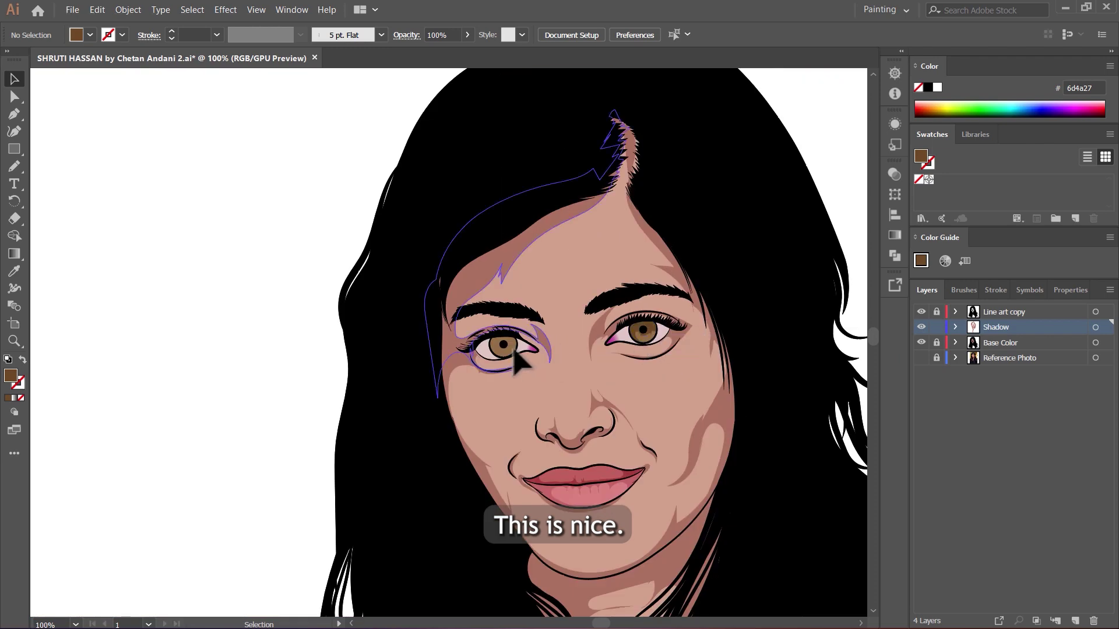
# Step: Activate the Pencil tool, show the Reference Photo layer and hide the Base Color layer for shading the left-hand eye
pyautogui.scroll(2, 641, 361)
pyautogui.scroll(3, 540, 348)
pyautogui.press('n')
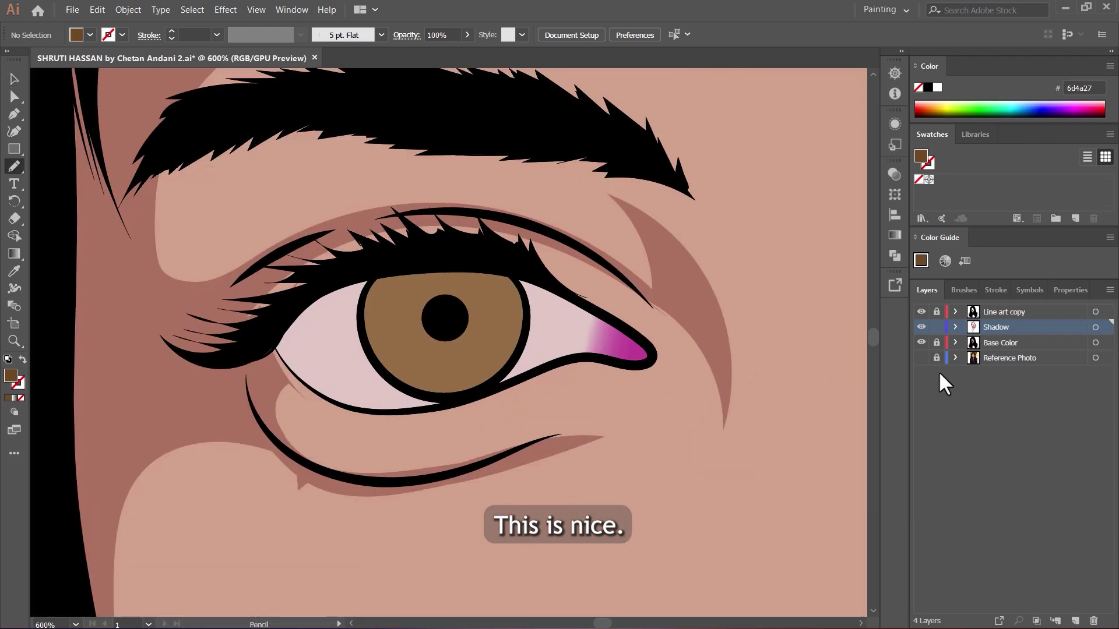
pyautogui.click(922, 358)
pyautogui.click(922, 342)
pyautogui.scroll(3, 419, 394)
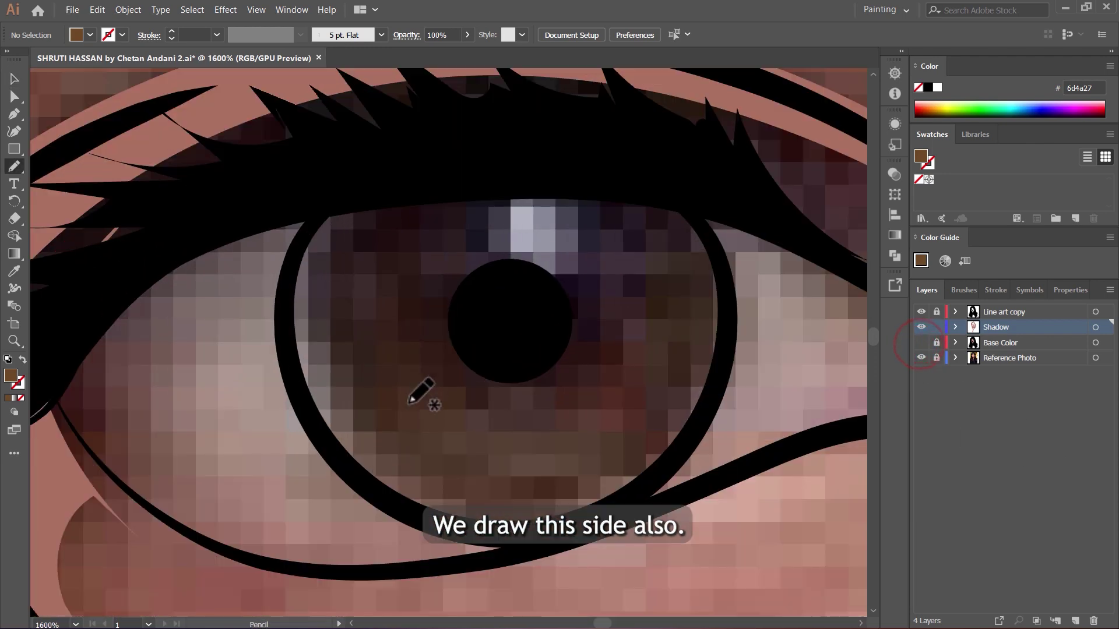
# Step: Draw a closed 6d4a27 shadow over the left-hand iris with a wavy, notched lower edge, about 25 by 21 px, and deselect it
pyautogui.moveTo(408, 507)
pyautogui.mouseDown()
pyautogui.moveTo(330, 387)
pyautogui.moveTo(540, 401)
pyautogui.mouseUp()
pyautogui.moveTo(612, 302)
pyautogui.mouseDown()
pyautogui.moveTo(724, 332)
pyautogui.moveTo(392, 177)
pyautogui.moveTo(304, 384)
pyautogui.moveTo(408, 512)
pyautogui.mouseUp()
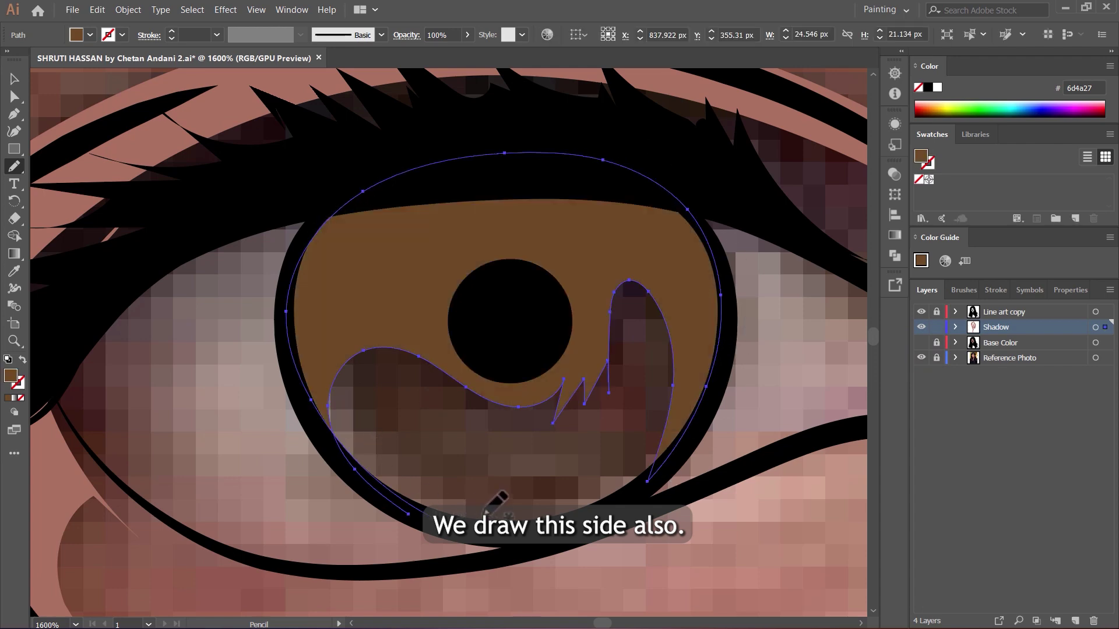
pyautogui.press('v')
pyautogui.click(499, 497)
# Step: Set the fill to 603d1d and draw a darker pencil shadow over the upper right-hand iris, about 24 by 19 px
pyautogui.scroll(-6, 355, 406)
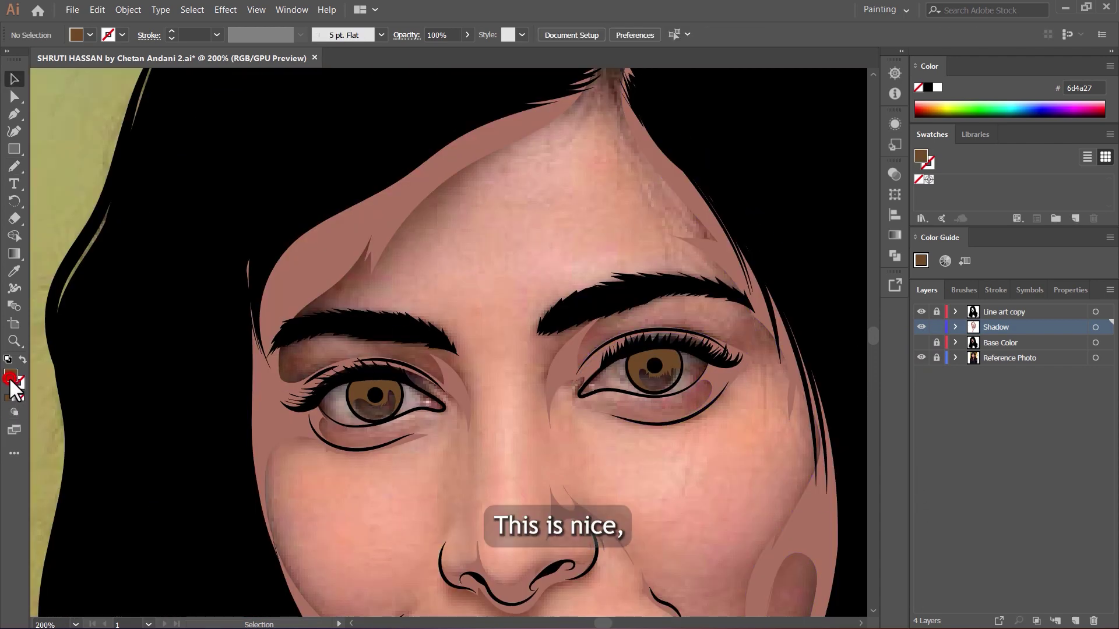
pyautogui.doubleClick(10, 378)
pyautogui.click(636, 224)
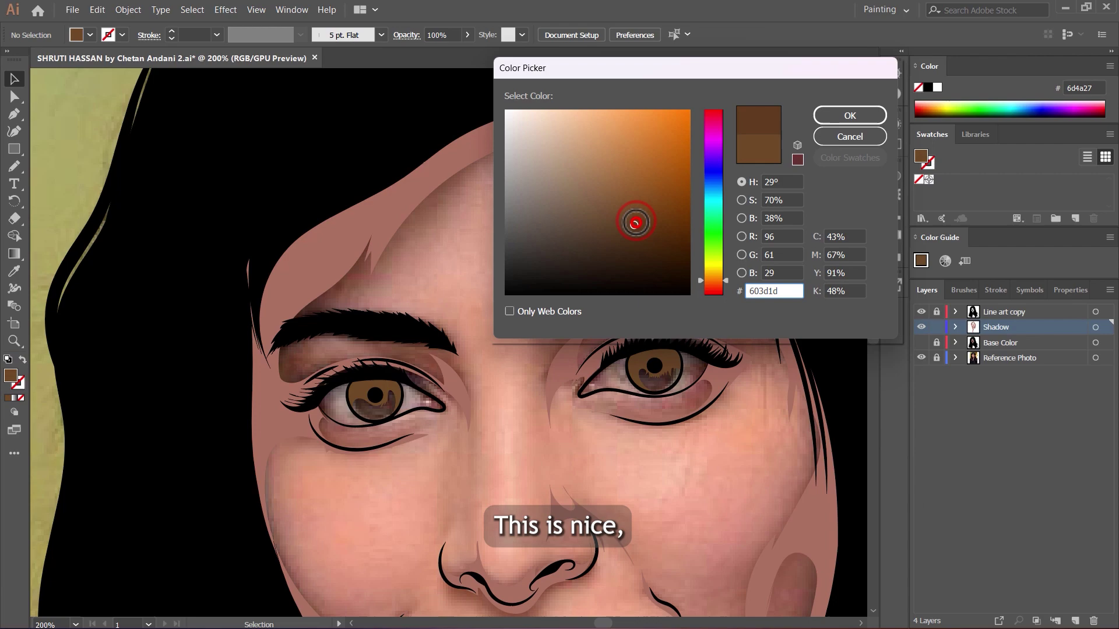
pyautogui.click(851, 116)
pyautogui.press('n')
pyautogui.scroll(6, 347, 407)
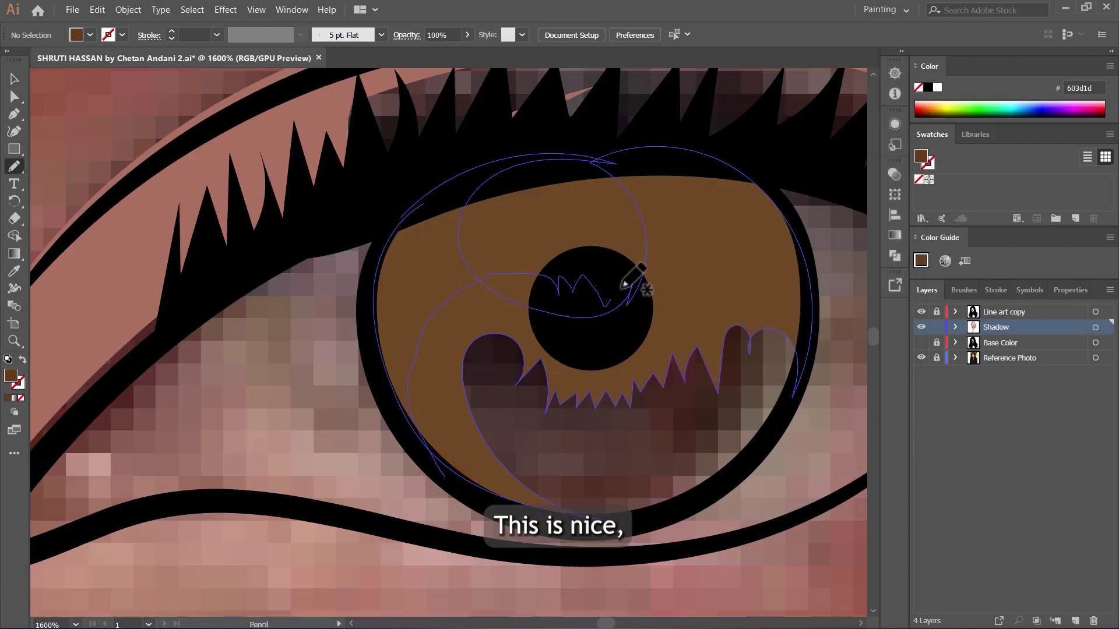
pyautogui.moveTo(752, 190)
pyautogui.mouseDown()
pyautogui.moveTo(535, 163)
pyautogui.moveTo(379, 246)
pyautogui.moveTo(376, 365)
pyautogui.moveTo(465, 474)
pyautogui.mouseUp()
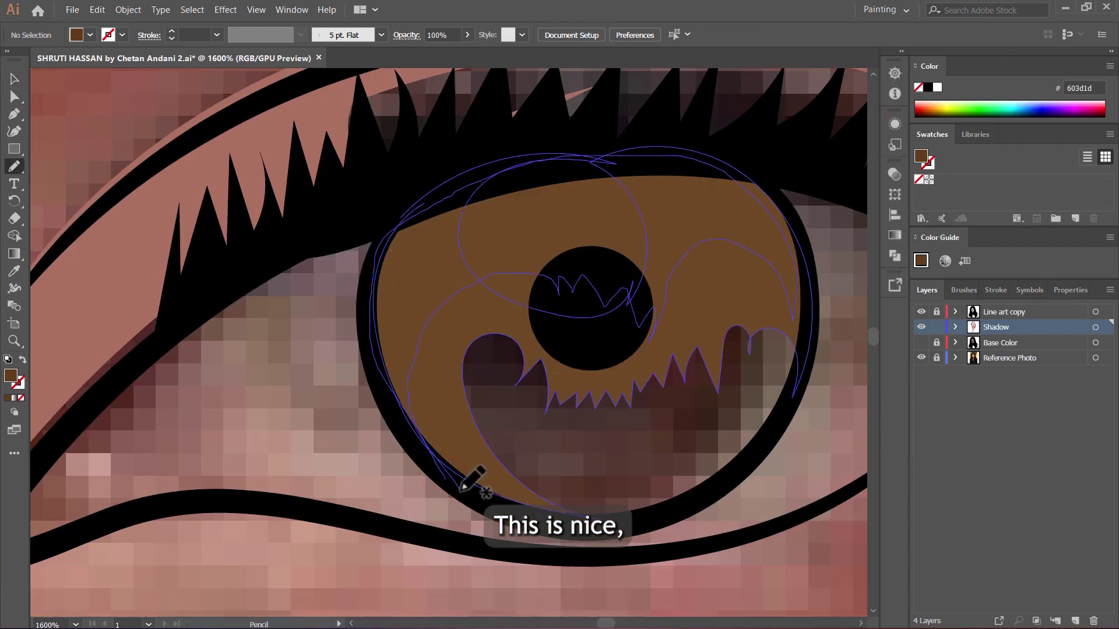
# Step: Darken the fill of the selected right-hand iris shadow to 492c14
pyautogui.scroll(-3, 750, 338)
pyautogui.doubleClick(12, 377)
pyautogui.click(640, 239)
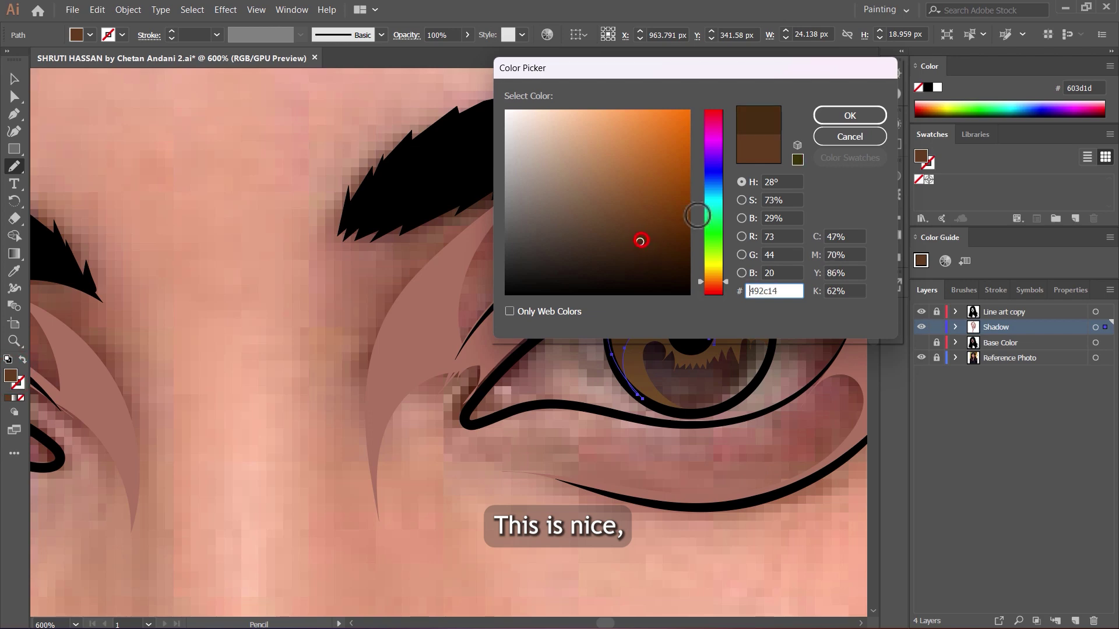
pyautogui.click(851, 116)
# Step: Draw a closed 492c14 shadow over the upper left-hand iris, jagged across the pupil, about 25 by 16 px, and deselect it
pyautogui.scroll(3, 389, 356)
pyautogui.moveTo(149, 451)
pyautogui.mouseDown()
pyautogui.moveTo(290, 377)
pyautogui.moveTo(331, 379)
pyautogui.mouseUp()
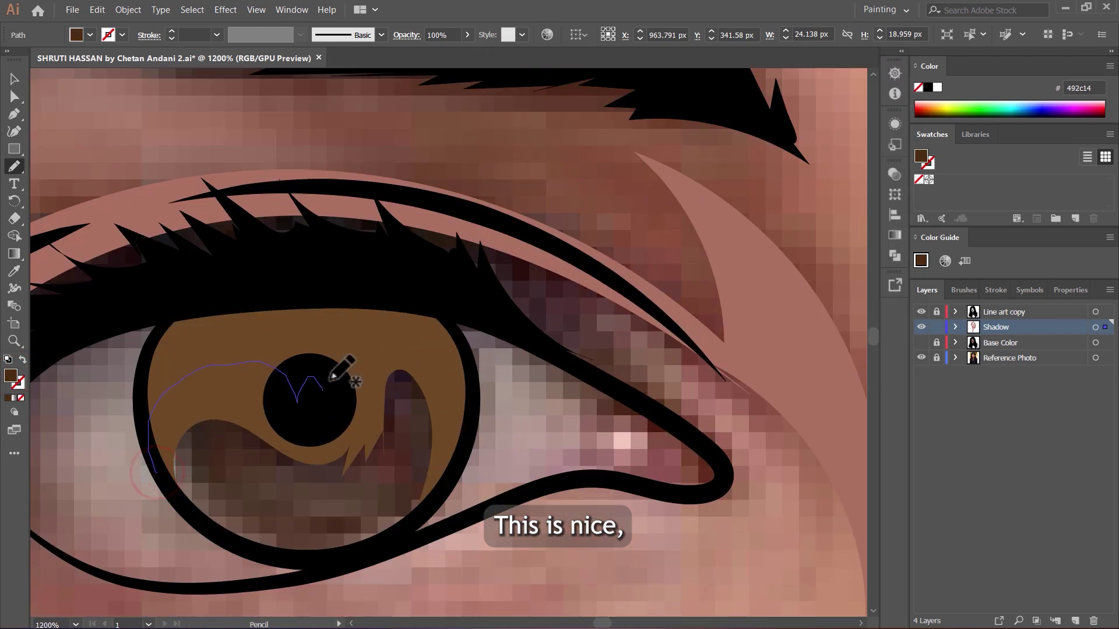
pyautogui.moveTo(465, 387)
pyautogui.mouseDown()
pyautogui.moveTo(366, 285)
pyautogui.moveTo(173, 325)
pyautogui.moveTo(137, 407)
pyautogui.moveTo(175, 478)
pyautogui.mouseUp()
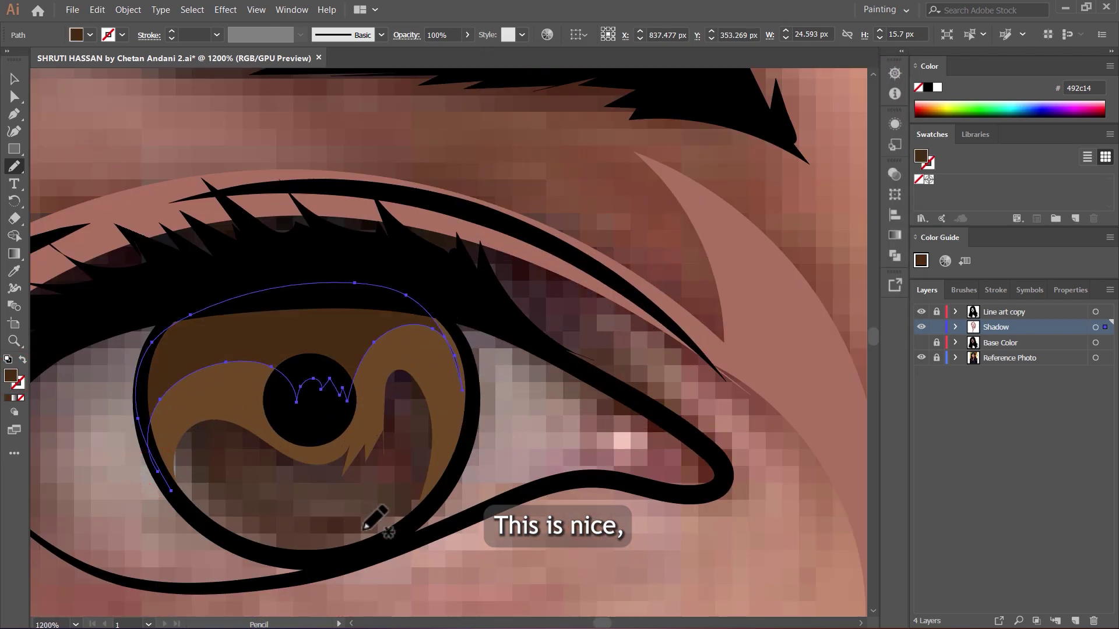
pyautogui.press('v')
pyautogui.click(361, 528)
# Step: Show the Base Color layer, hide the Reference Photo layer and check the shaded portrait at 50% zoom
pyautogui.click(921, 343)
pyautogui.scroll(-8, 545, 380)
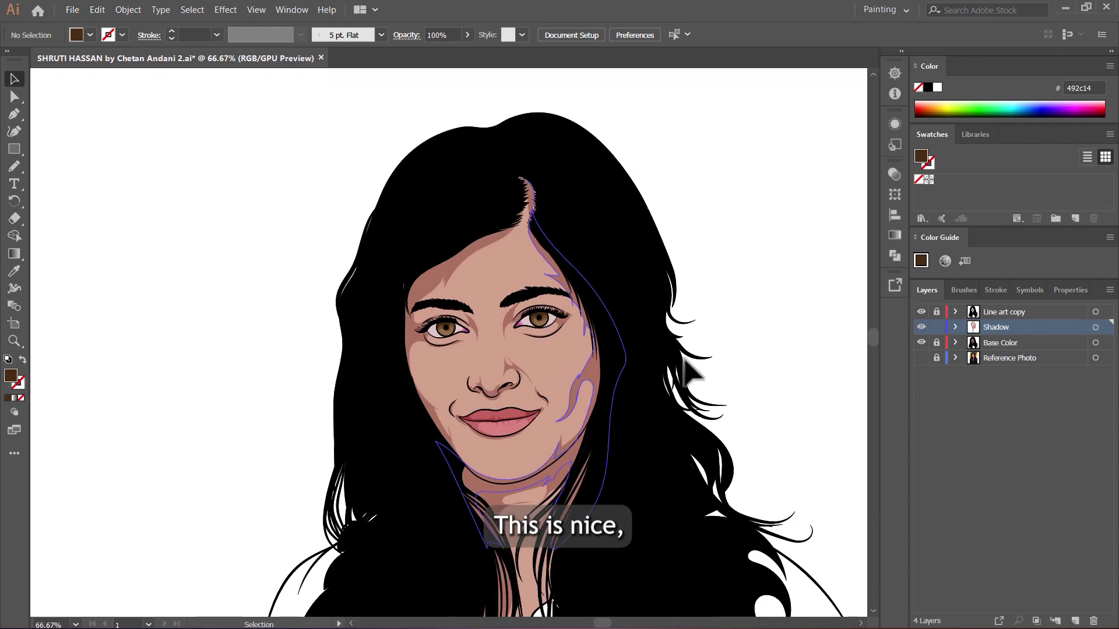
pyautogui.scroll(-1, 729, 337)
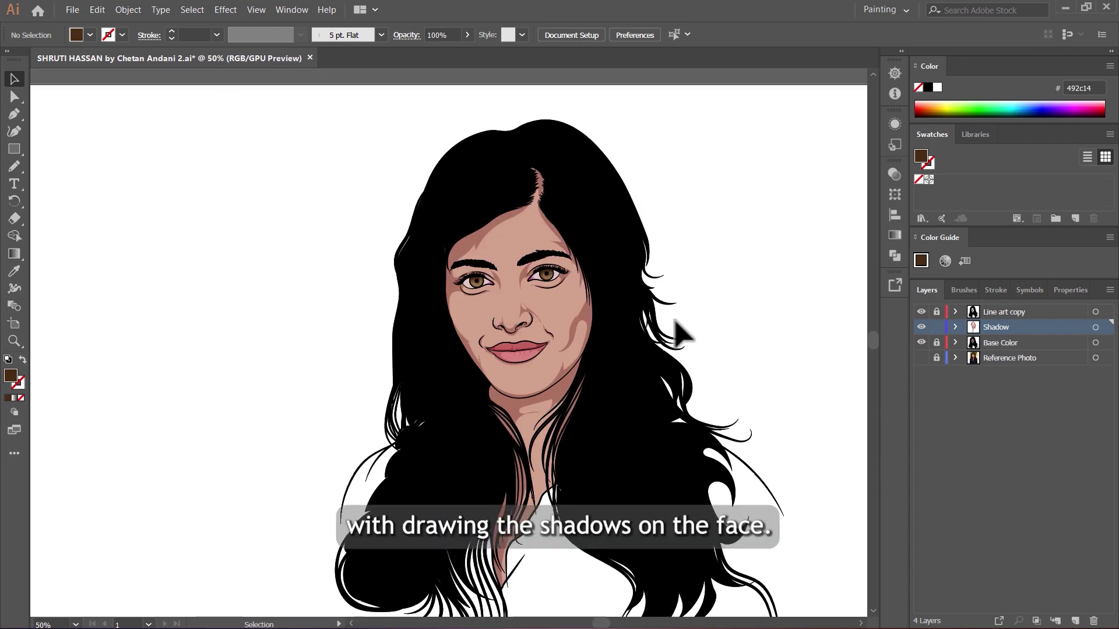
# Step: Lock the Shadow layer and create a new layer above it named Highlights
pyautogui.click(937, 327)
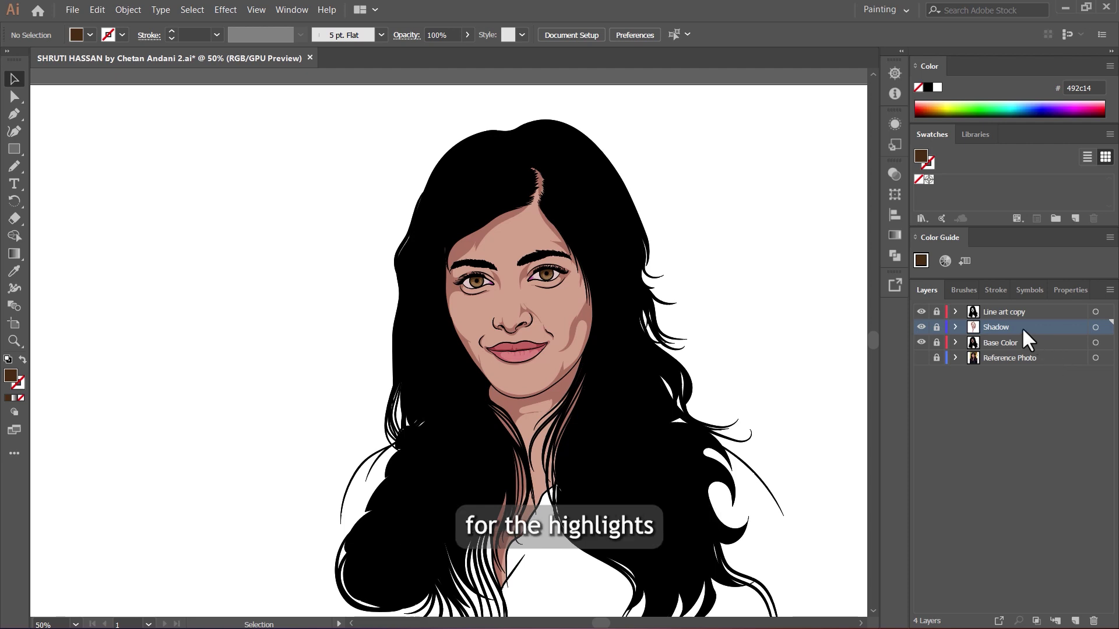
pyautogui.click(1041, 433)
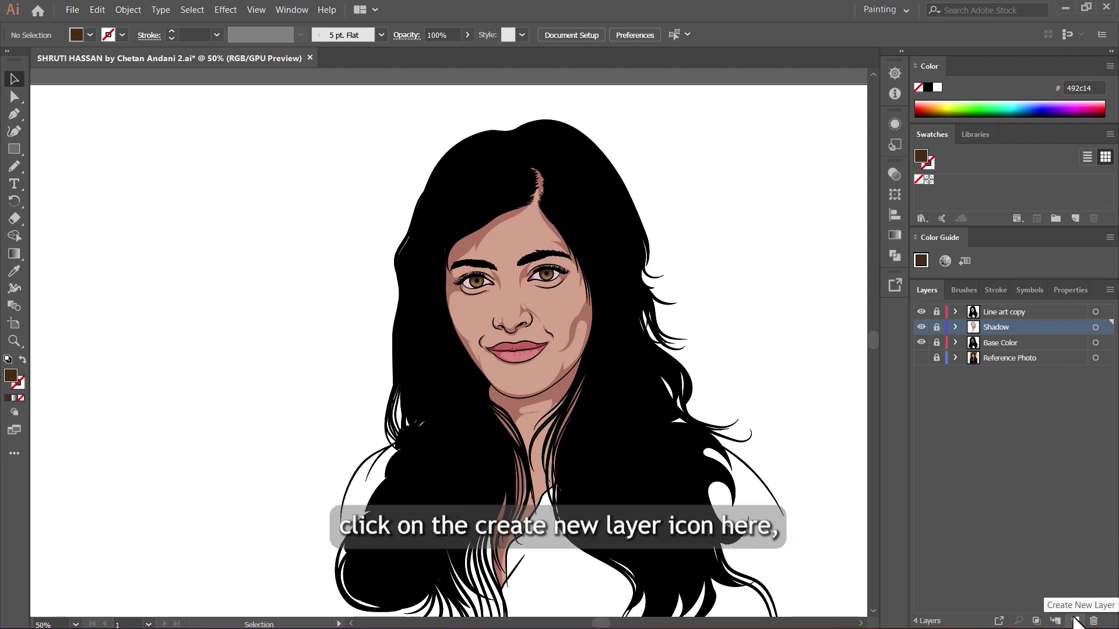
pyautogui.click(1075, 621)
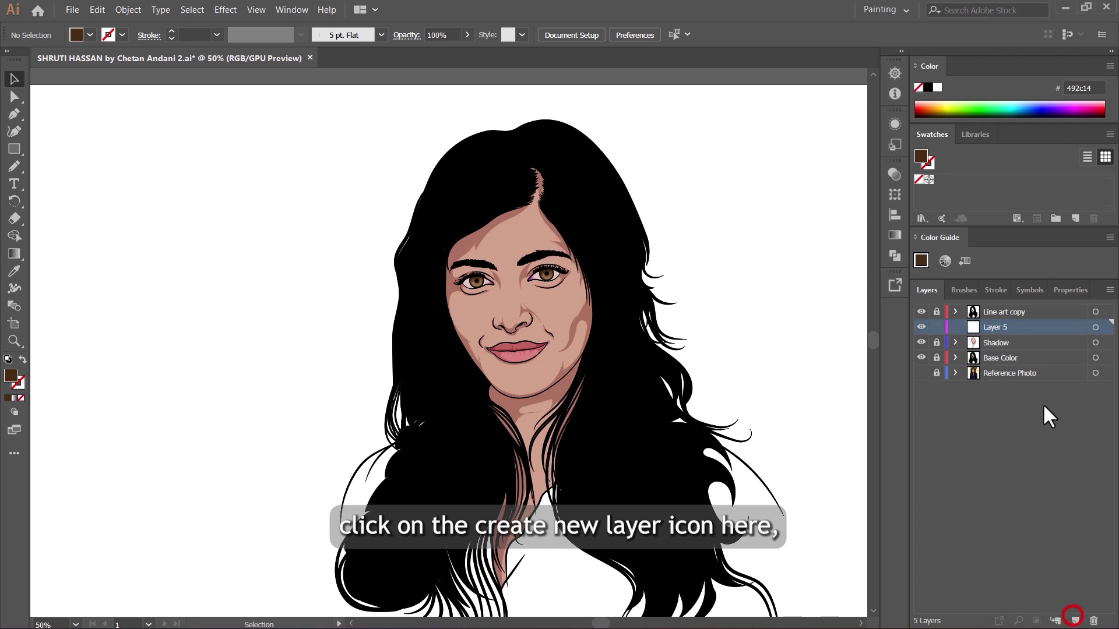
pyautogui.doubleClick(1002, 327)
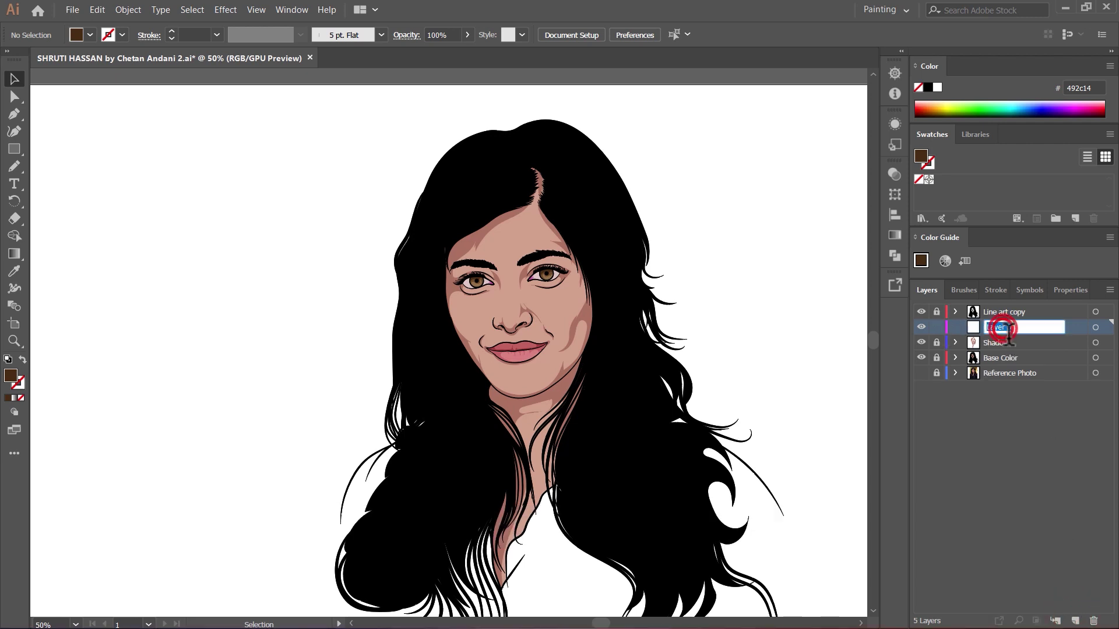
pyautogui.write('Hi')
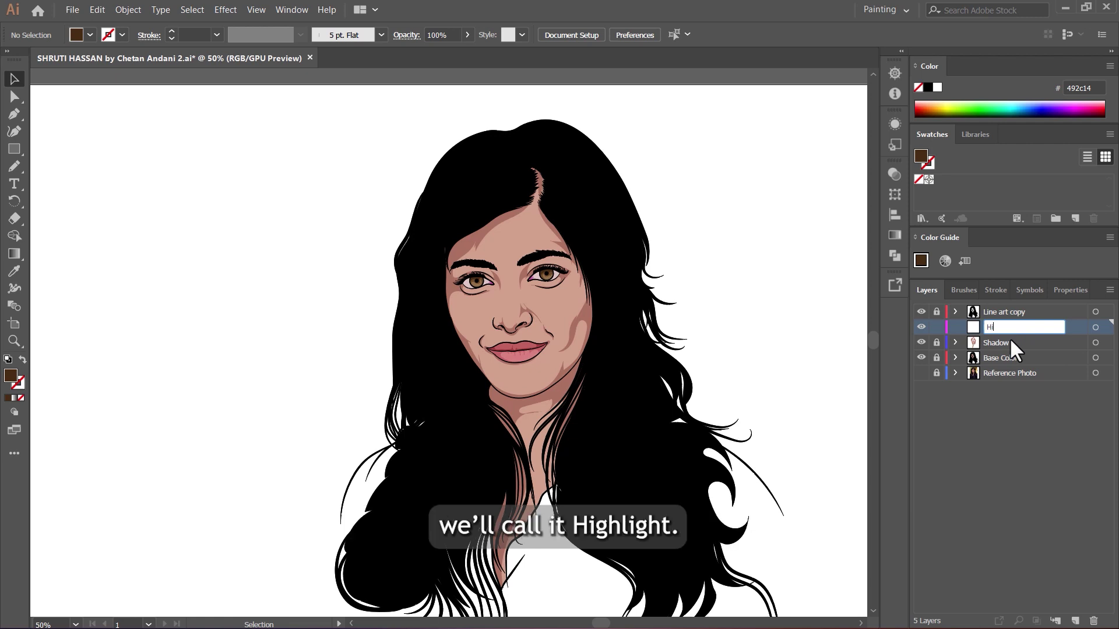
pyautogui.write('ghlights')
pyautogui.press('Return')
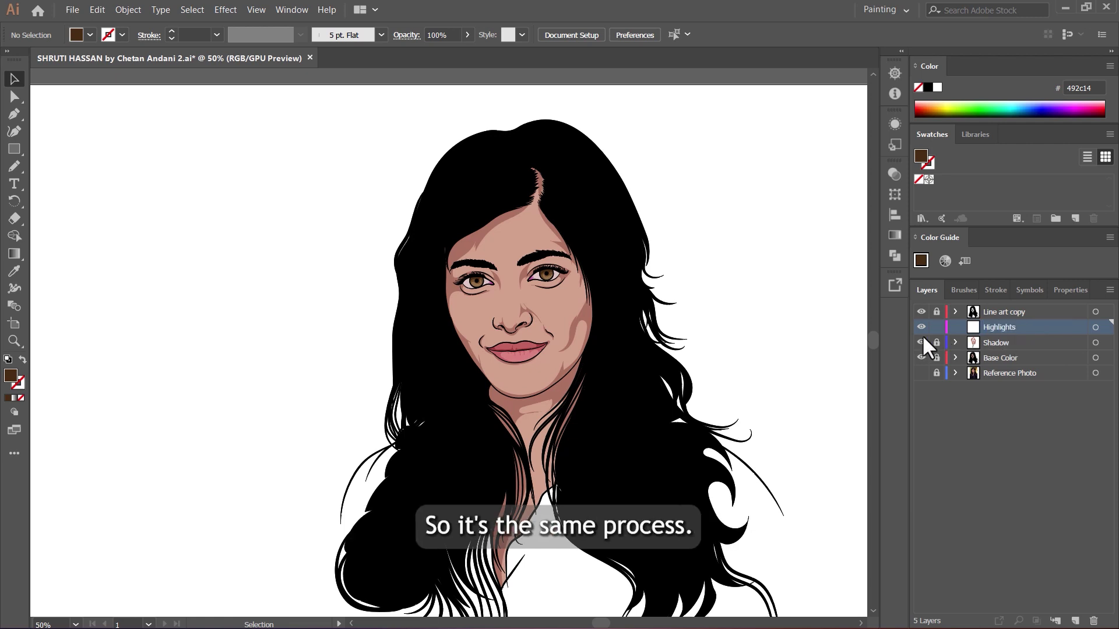
# Step: Sample the base skin color with the Eyedropper and brighten the fill to e5bfb3 for the highlights
pyautogui.scroll(-2, 443, 292)
pyautogui.click(12, 272)
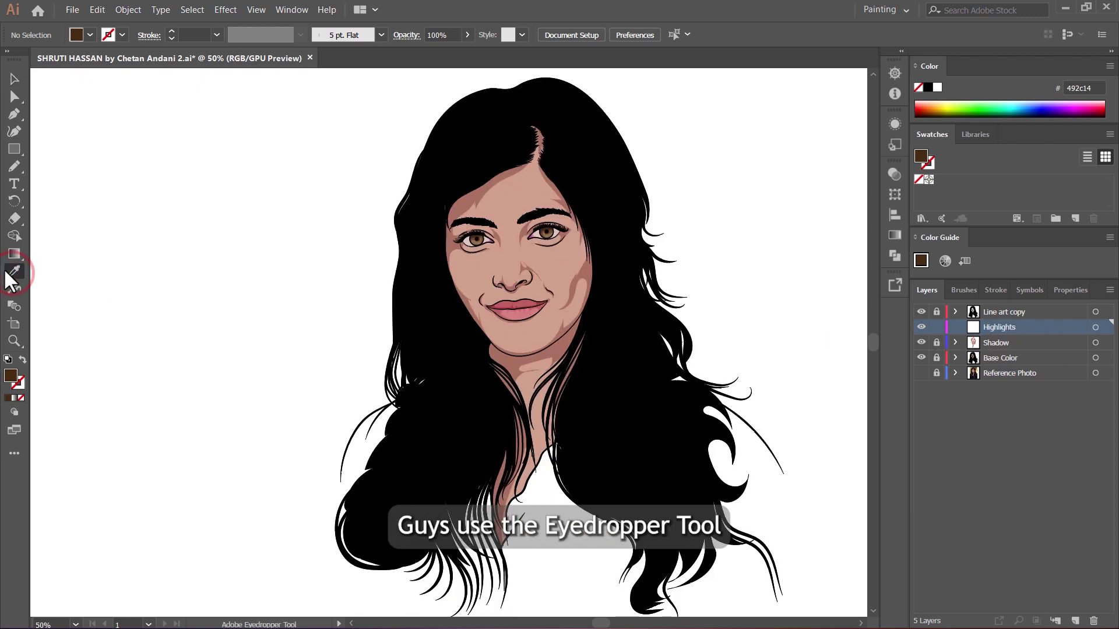
pyautogui.click(550, 261)
pyautogui.doubleClick(11, 376)
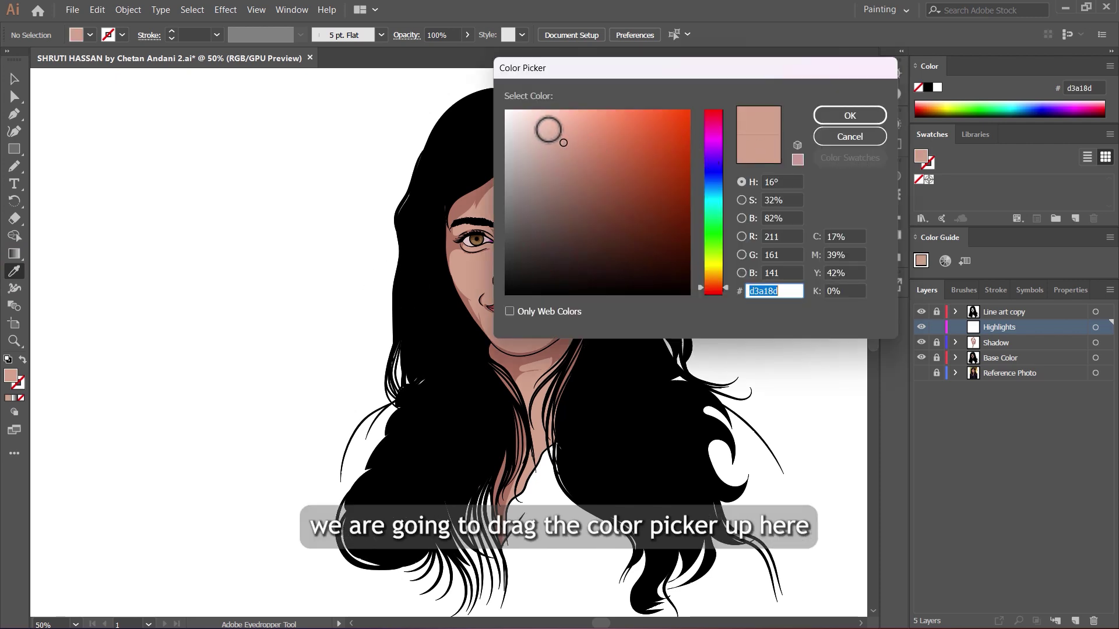
pyautogui.click(548, 130)
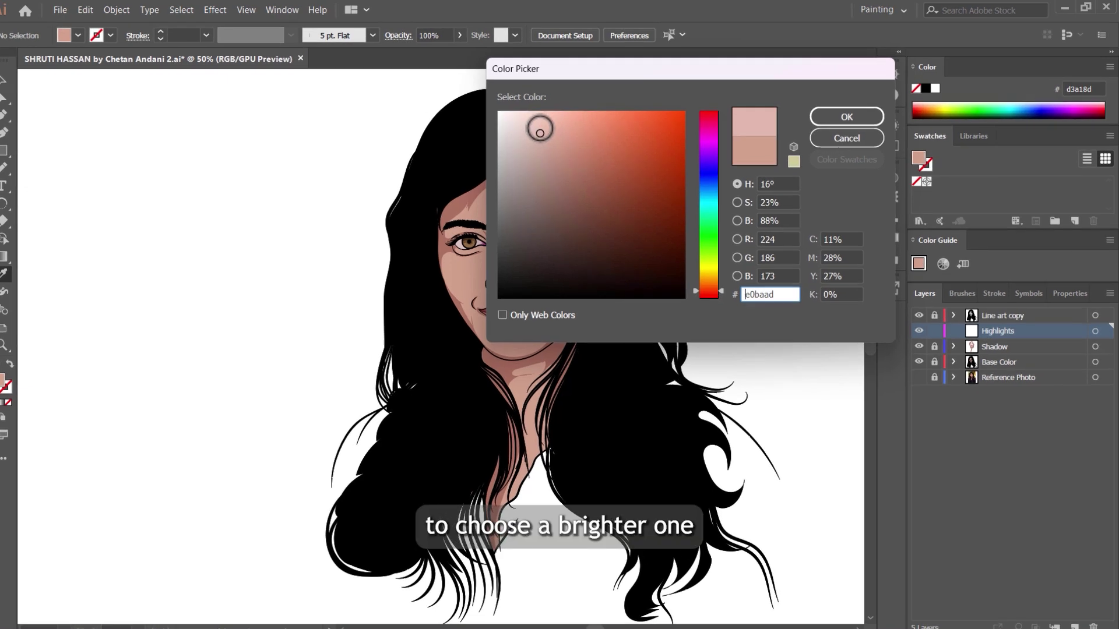
pyautogui.click(546, 128)
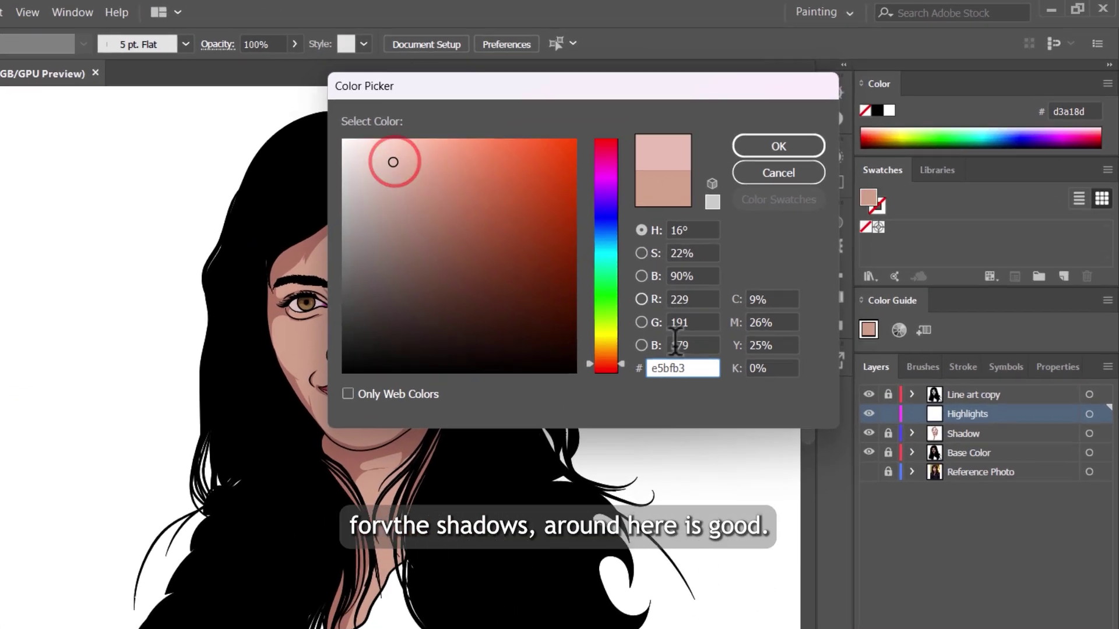
# Step: Copy the hex code e5bfb3 and accept it as the fill color
pyautogui.doubleClick(722, 346)
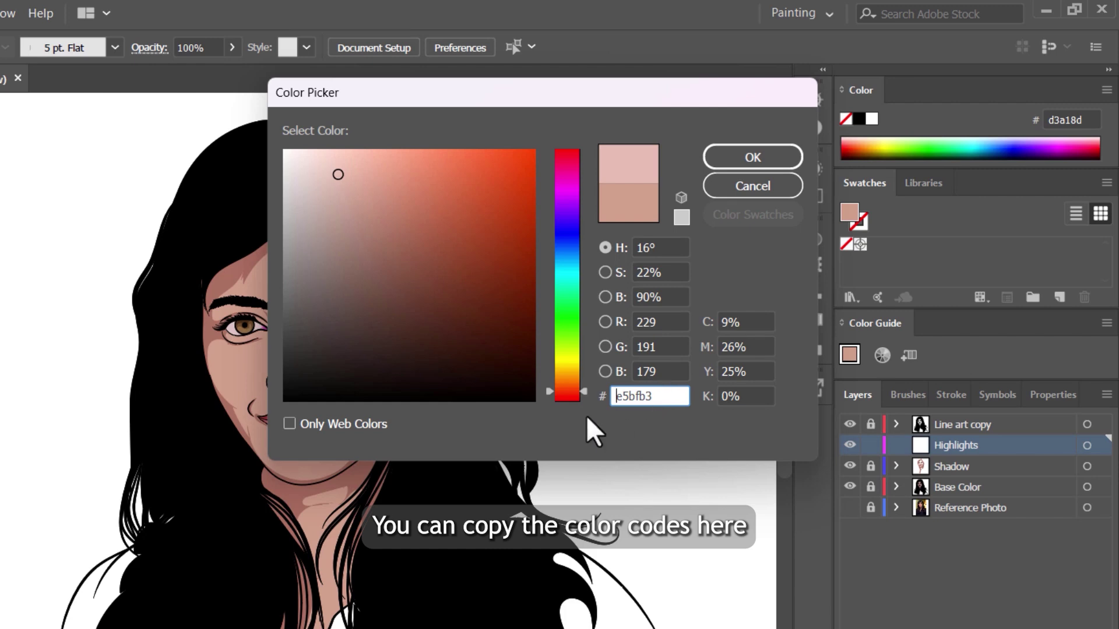
pyautogui.doubleClick(641, 396)
pyautogui.rightClick(654, 397)
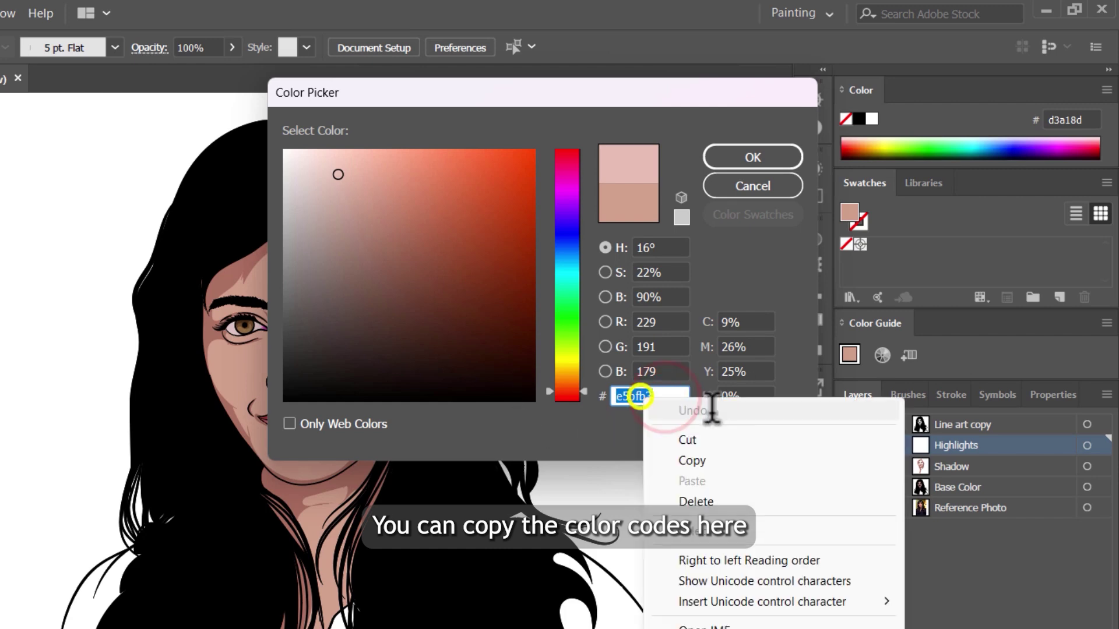
pyautogui.click(716, 461)
pyautogui.click(763, 156)
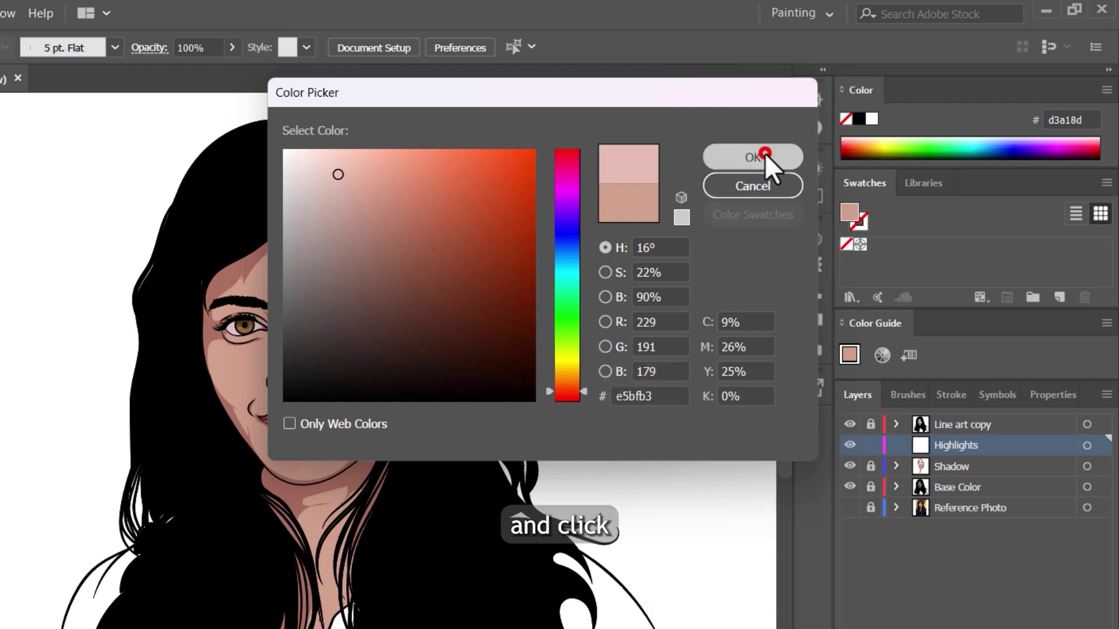
# Step: Show the Reference Photo layer, hide the Base Color layer and examine the bright patches of light on the face
pyautogui.click(850, 507)
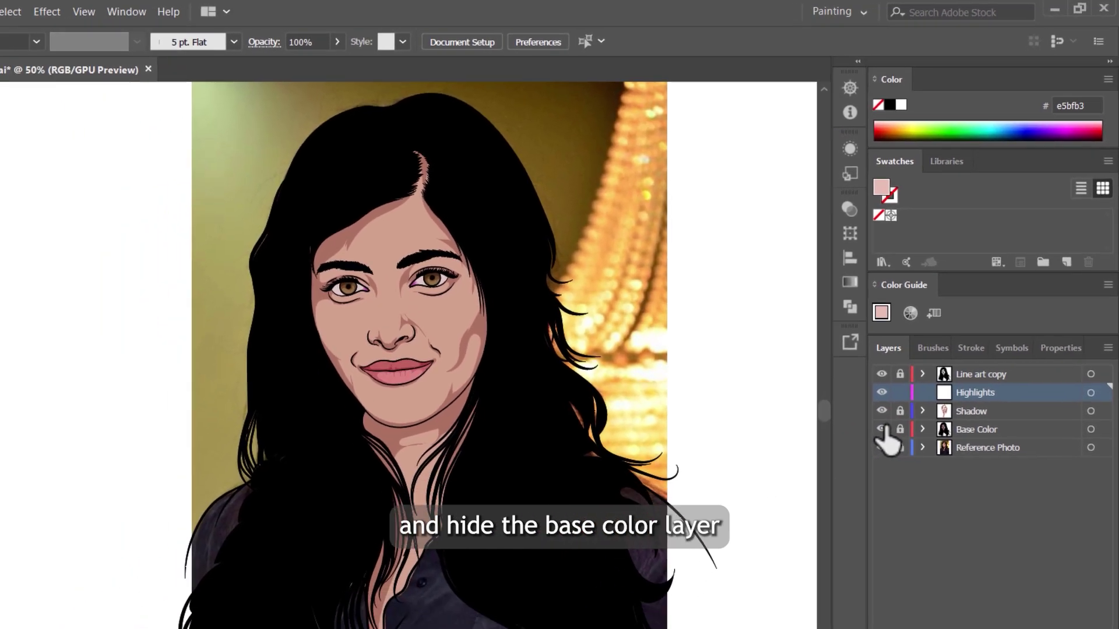
pyautogui.click(850, 486)
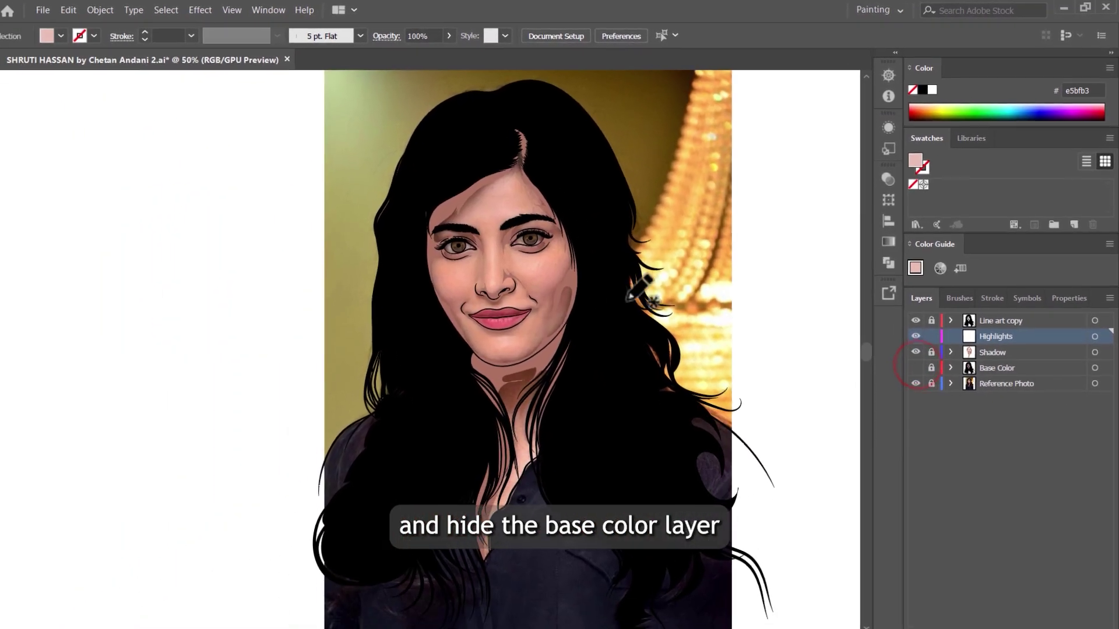
pyautogui.scroll(2, 471, 294)
pyautogui.scroll(2, 471, 362)
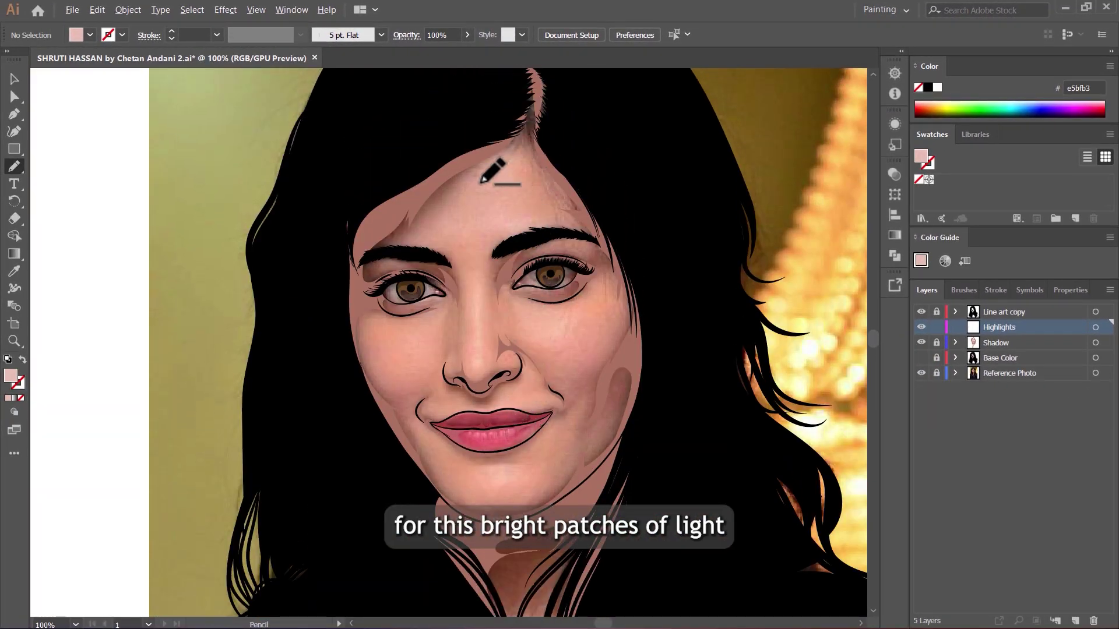
pyautogui.scroll(3, 492, 173)
pyautogui.scroll(-3, 559, 187)
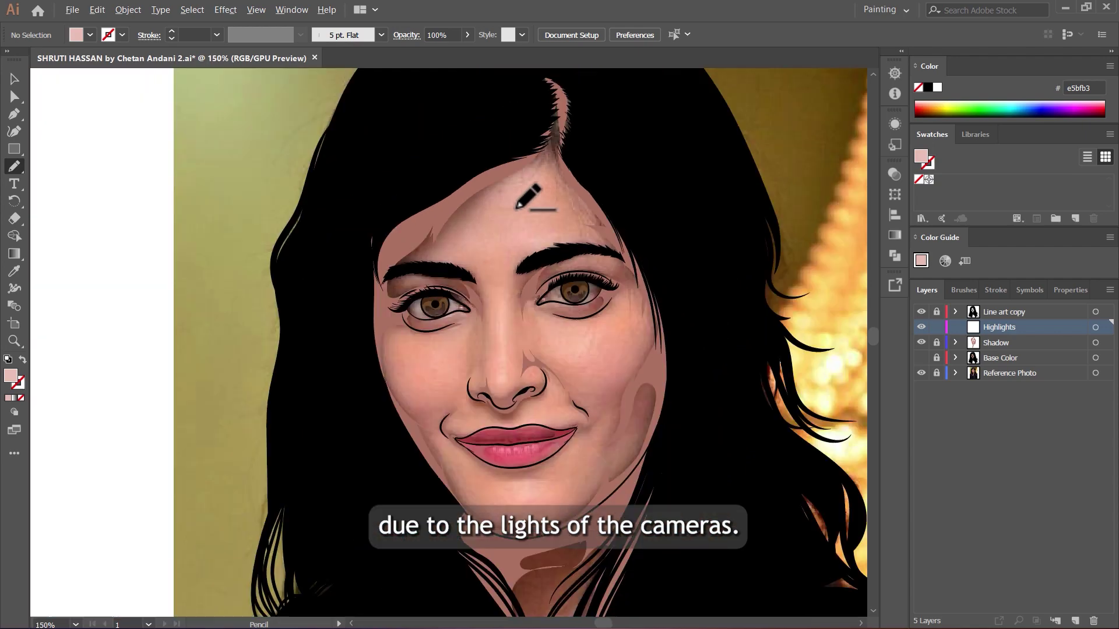
pyautogui.scroll(3, 574, 233)
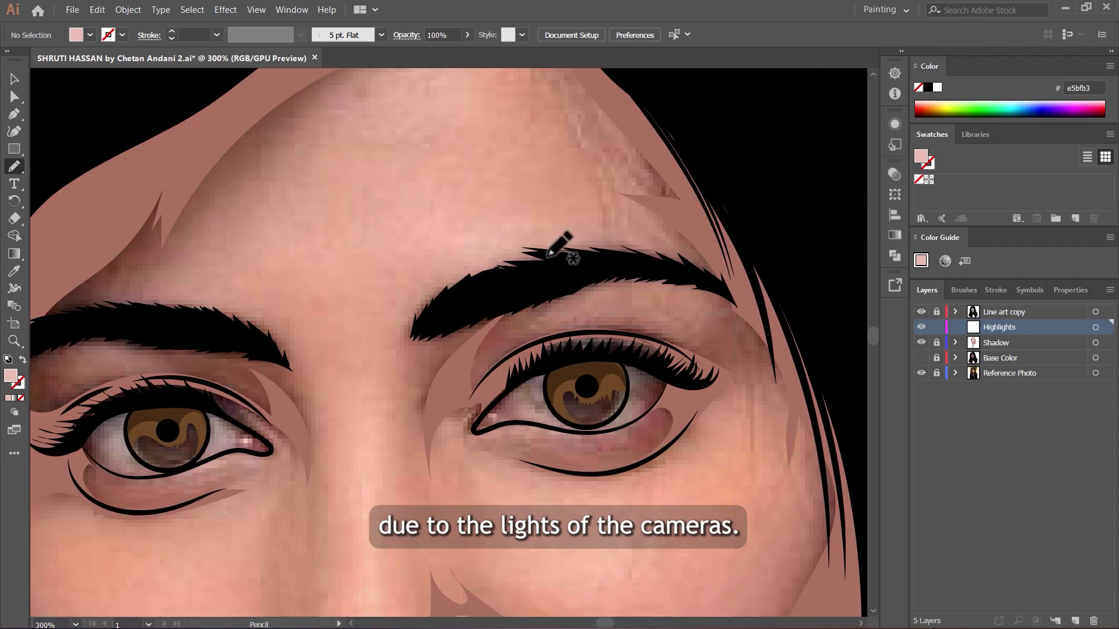
pyautogui.scroll(-3, 550, 307)
# Step: Draw a closed jagged highlight on the nose tip and lower bridge, about 11 by 41 px, and fill it with e5bfb3
pyautogui.scroll(5, 512, 350)
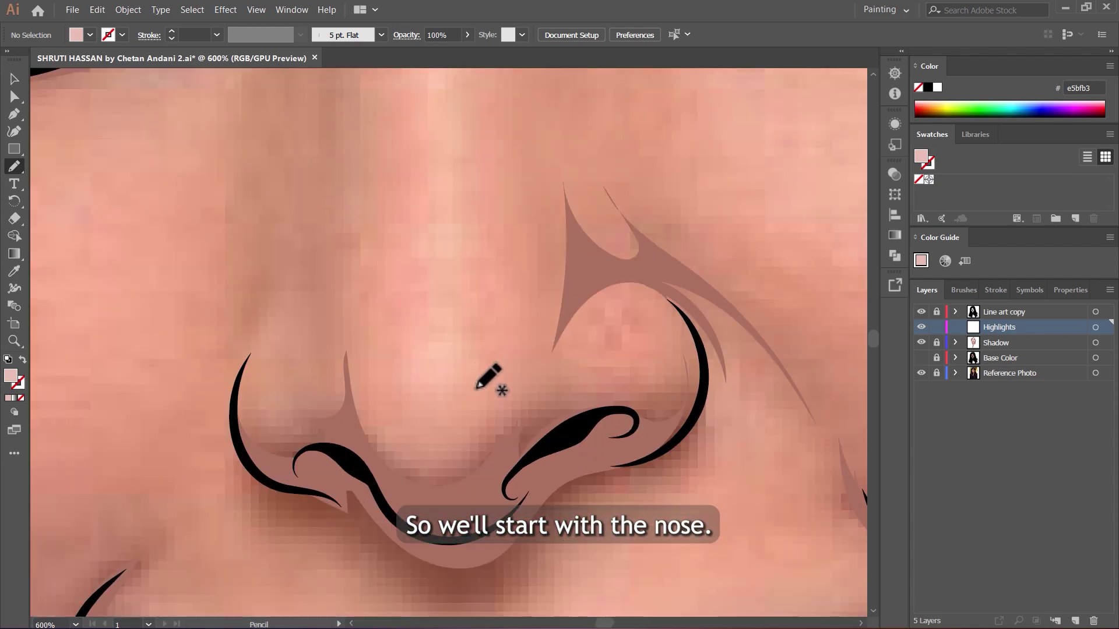
pyautogui.moveTo(465, 423)
pyautogui.mouseDown()
pyautogui.moveTo(442, 445)
pyautogui.moveTo(429, 429)
pyautogui.moveTo(450, 356)
pyautogui.moveTo(449, 341)
pyautogui.moveTo(439, 350)
pyautogui.moveTo(441, 319)
pyautogui.mouseUp()
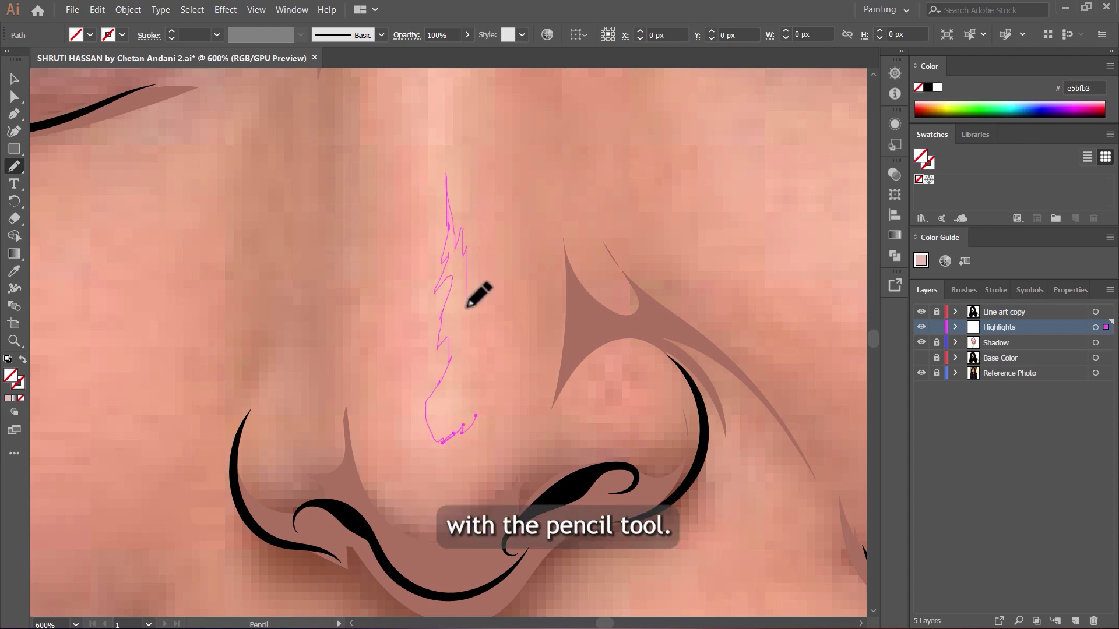
pyautogui.moveTo(466, 402)
pyautogui.mouseDown()
pyautogui.moveTo(476, 438)
pyautogui.moveTo(454, 449)
pyautogui.mouseUp()
pyautogui.scroll(2, 470, 444)
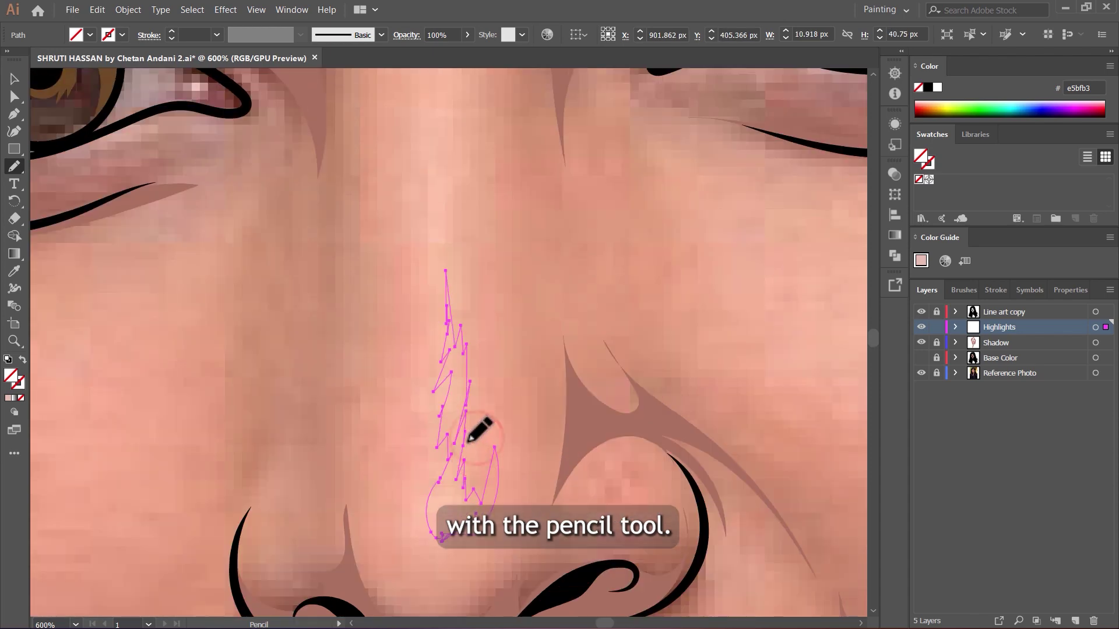
pyautogui.press(',')
# Step: Draw a second narrow, jagged e5bfb3 highlight on the upper nose bridge between the eyes, about 6 by 38 px
pyautogui.scroll(-2, 469, 420)
pyautogui.scroll(2, 454, 199)
pyautogui.moveTo(460, 284)
pyautogui.mouseDown()
pyautogui.moveTo(456, 367)
pyautogui.moveTo(447, 370)
pyautogui.moveTo(466, 478)
pyautogui.moveTo(472, 387)
pyautogui.moveTo(456, 310)
pyautogui.mouseUp()
pyautogui.hotkey('ctrl', '-')
pyautogui.hotkey('ctrl', '-')
pyautogui.hotkey('ctrl', '-')
pyautogui.press('v')
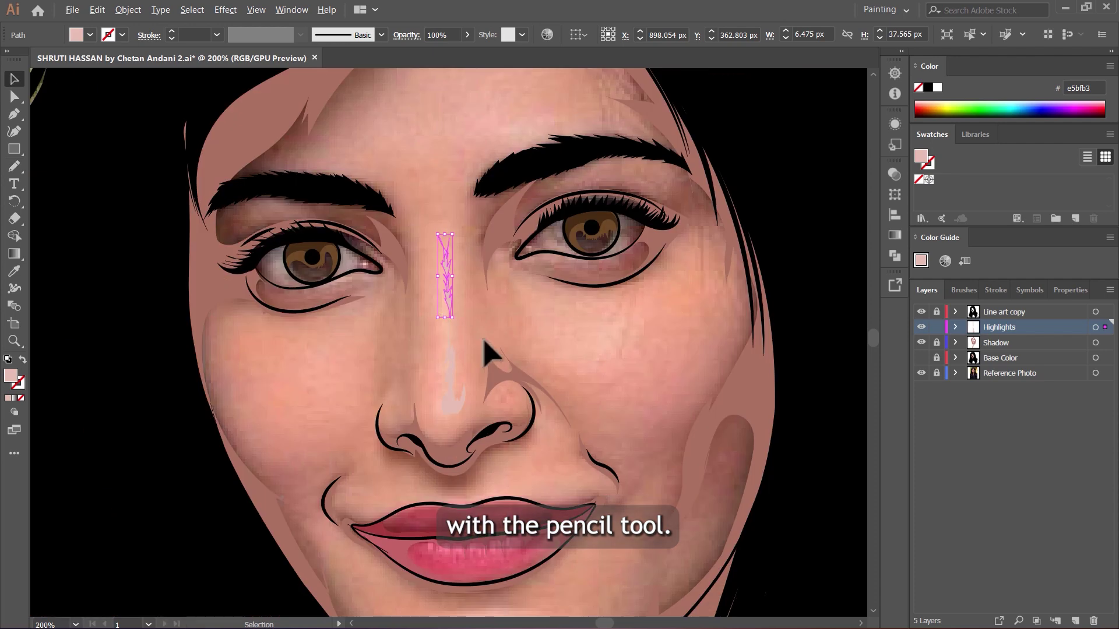
# Step: Show the Base Color layer, deselect the highlight and check the nose highlights at 50% zoom
pyautogui.click(921, 358)
pyautogui.click(515, 342)
pyautogui.hotkey('ctrl', '-')
pyautogui.hotkey('ctrl', '-')
pyautogui.hotkey('ctrl', '-')
pyautogui.hotkey('ctrl', '-')
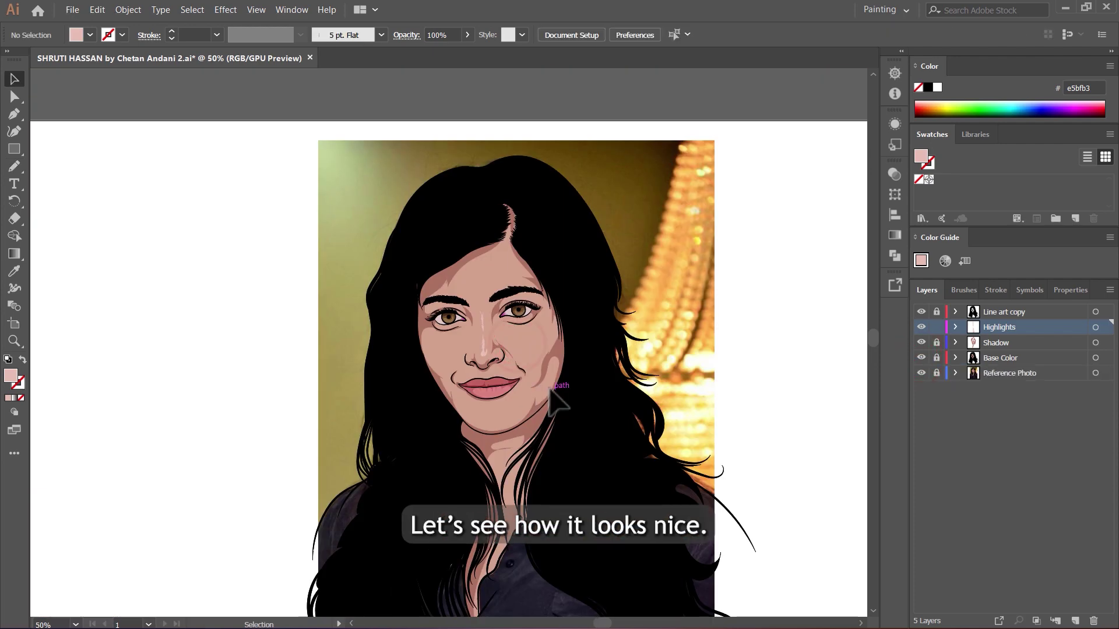
# Step: Draw a small curved highlight with fill ddb9b1 beside the left-hand mouth corner, about 14 by 17 px
pyautogui.hotkey('ctrl', '+')
pyautogui.hotkey('ctrl', '+')
pyautogui.hotkey('ctrl', '+')
pyautogui.press('n')
pyautogui.moveTo(369, 147); pyautogui.dragTo(387, 374)
pyautogui.hotkey('ctrl', '+')
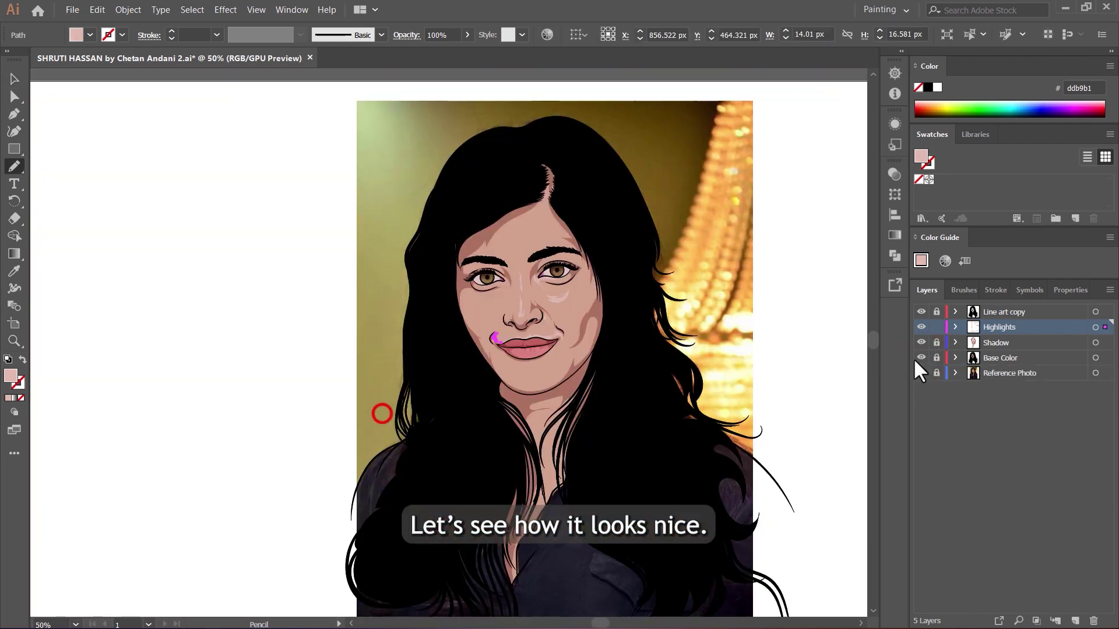
# Step: Hide the Base Color layer and draw a forked ddb9b1 highlight around the left-hand eye's inner corner, about 38 by 33 px
pyautogui.click(922, 358)
pyautogui.hotkey('ctrl', '+')
pyautogui.hotkey('ctrl', '+')
pyautogui.hotkey('ctrl', '+')
pyautogui.hotkey('ctrl', '+')
pyautogui.hotkey('ctrl', '+')
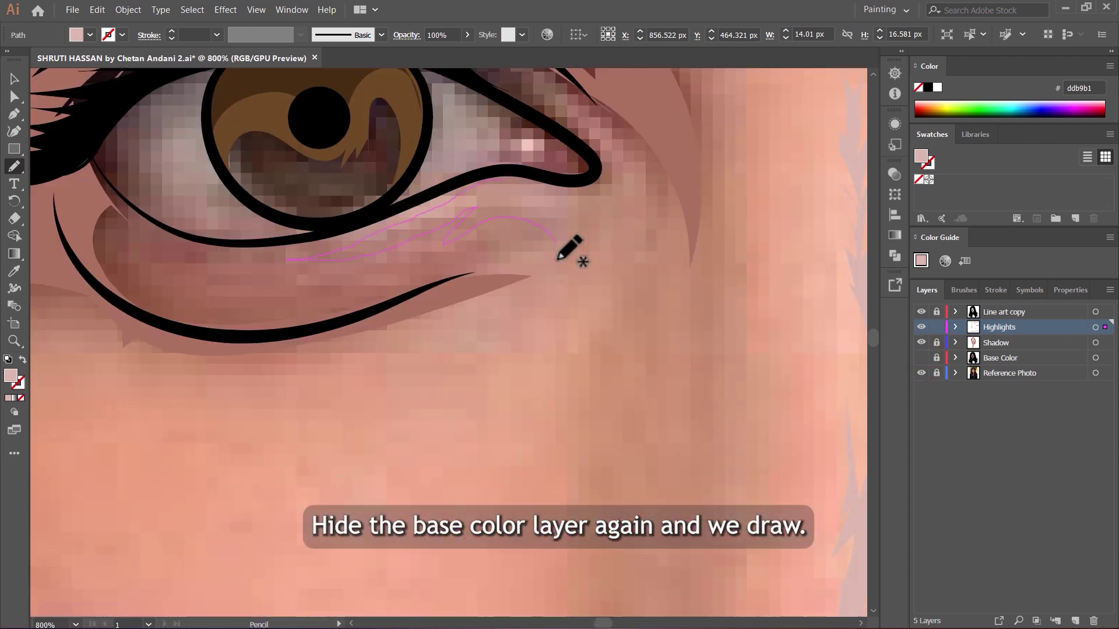
pyautogui.moveTo(554, 247)
pyautogui.mouseDown()
pyautogui.moveTo(482, 365)
pyautogui.moveTo(596, 276)
pyautogui.moveTo(622, 225)
pyautogui.moveTo(624, 175)
pyautogui.mouseUp()
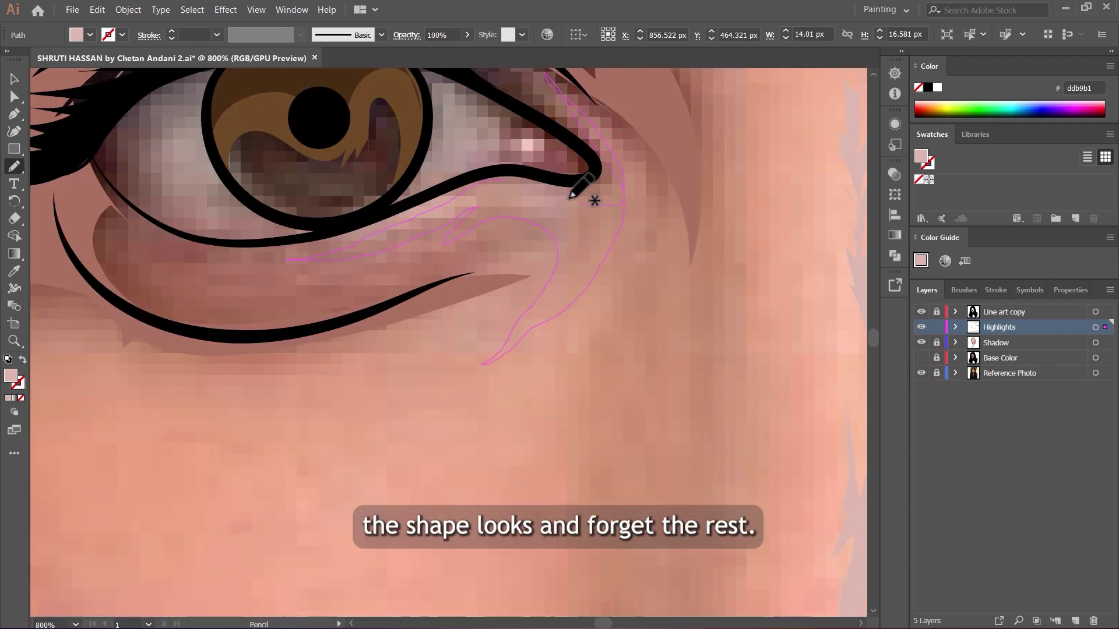
pyautogui.moveTo(461, 210); pyautogui.dragTo(476, 213)
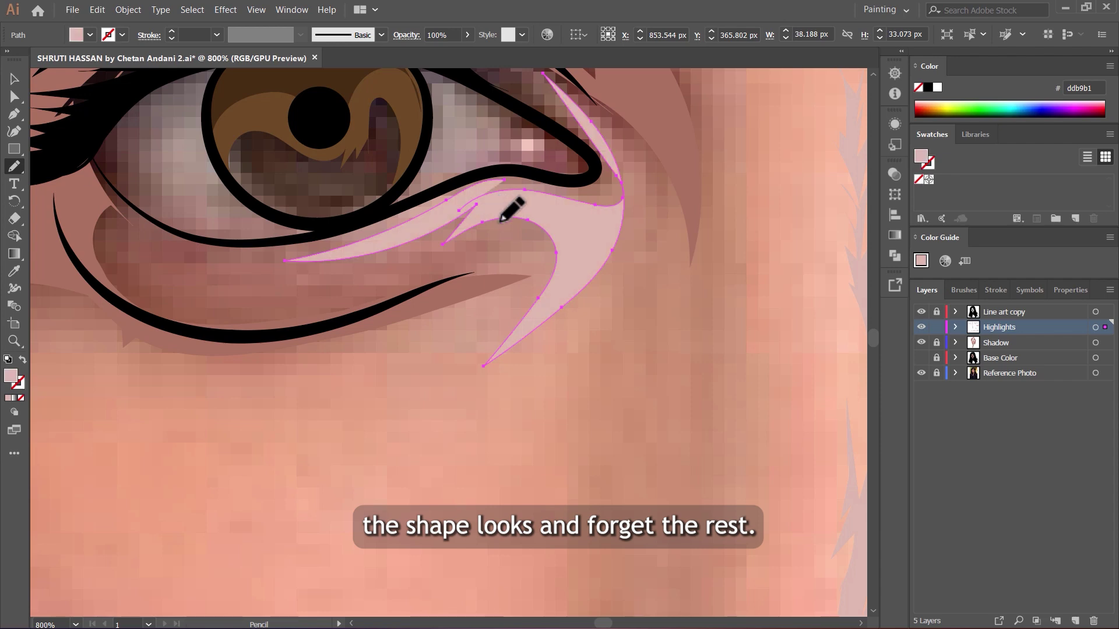
# Step: Draw a curved, jagged ddb9b1 highlight on the chin below the lower lip, about 40 by 21 px
pyautogui.scroll(-6, 498, 223)
pyautogui.scroll(3, 501, 281)
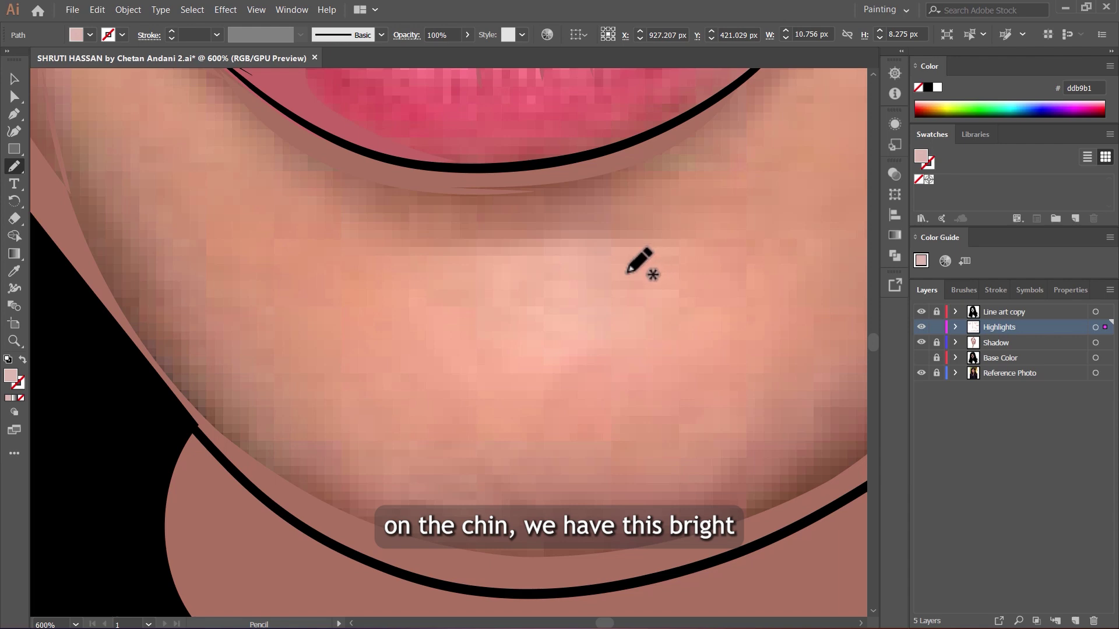
pyautogui.moveTo(628, 272)
pyautogui.mouseDown()
pyautogui.moveTo(586, 292)
pyautogui.moveTo(607, 273)
pyautogui.moveTo(567, 288)
pyautogui.moveTo(456, 284)
pyautogui.moveTo(402, 268)
pyautogui.mouseUp()
pyautogui.moveTo(432, 301)
pyautogui.mouseDown()
pyautogui.moveTo(507, 306)
pyautogui.moveTo(504, 352)
pyautogui.moveTo(569, 312)
pyautogui.moveTo(537, 327)
pyautogui.mouseUp()
pyautogui.hotkey('ctrl', '1')
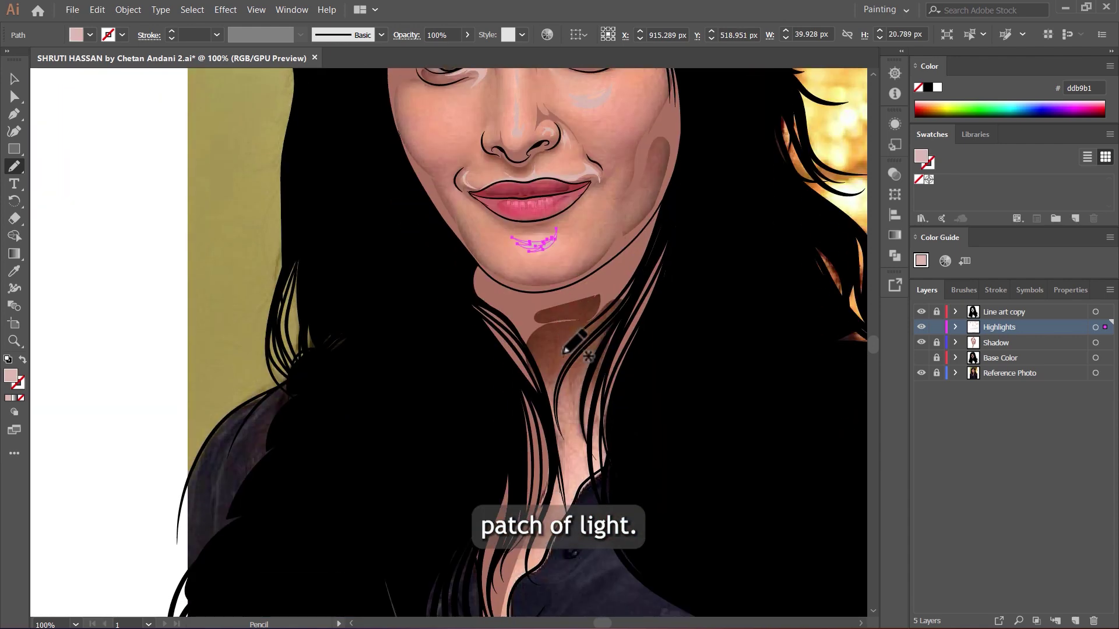
# Step: Draw a closed highlight down the neck and chest between the hair strands, about 87 by 180 px, with fill ddb9b1
pyautogui.scroll(2, 570, 349)
pyautogui.scroll(-4, 576, 282)
pyautogui.moveTo(656, 196)
pyautogui.mouseDown()
pyautogui.moveTo(622, 227)
pyautogui.moveTo(603, 290)
pyautogui.moveTo(566, 191)
pyautogui.moveTo(570, 343)
pyautogui.moveTo(496, 512)
pyautogui.mouseUp()
pyautogui.moveTo(532, 455); pyautogui.dragTo(551, 408)
pyautogui.hotkey('ctrl', '1')
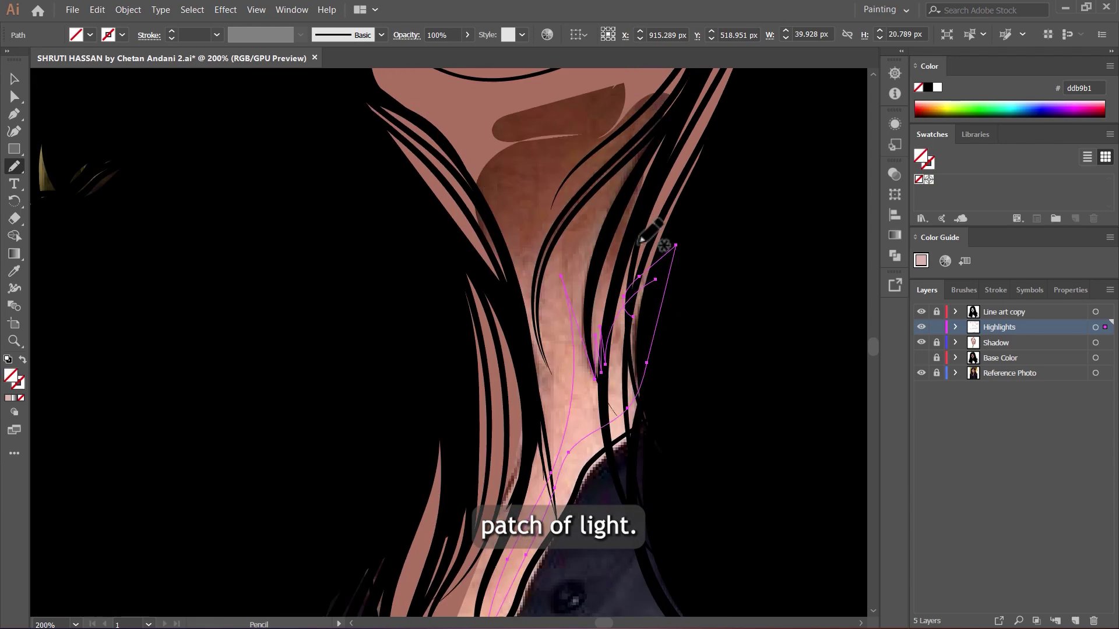
# Step: Show the Base Color layer, hide the Reference Photo layer, and deselect the neck highlight to check the whole portrait
pyautogui.click(922, 357)
pyautogui.click(922, 373)
pyautogui.scroll(-2, 457, 262)
pyautogui.press('v')
pyautogui.click(646, 253)
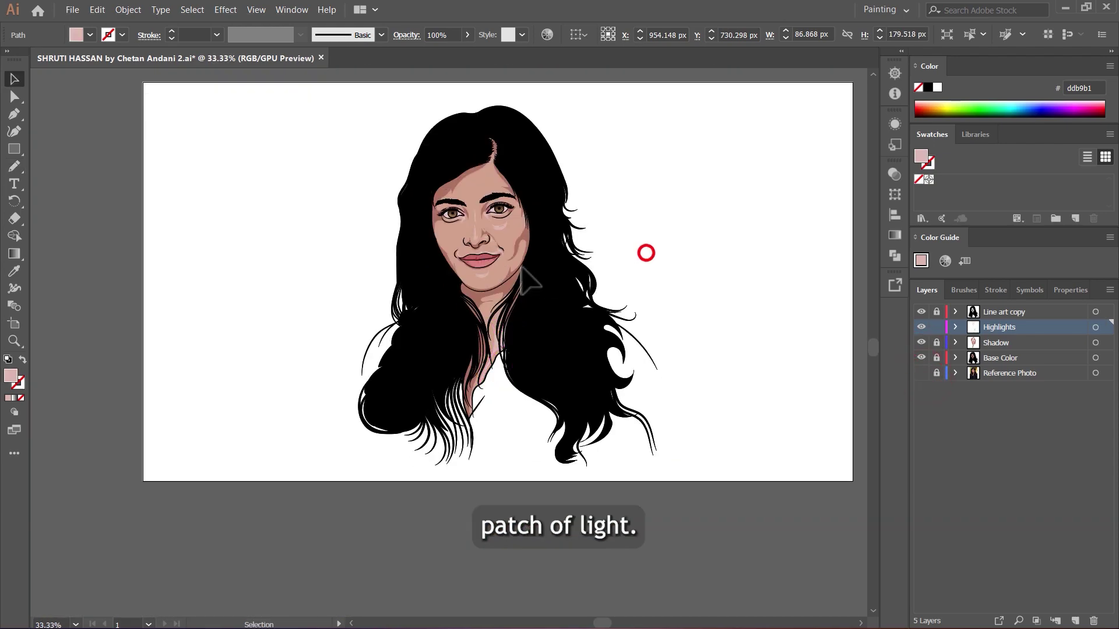
# Step: Draw a long, jagged ddb9b1 highlight along the top of the right-hand eyebrow, about 63 by 23 px
pyautogui.scroll(3, 519, 245)
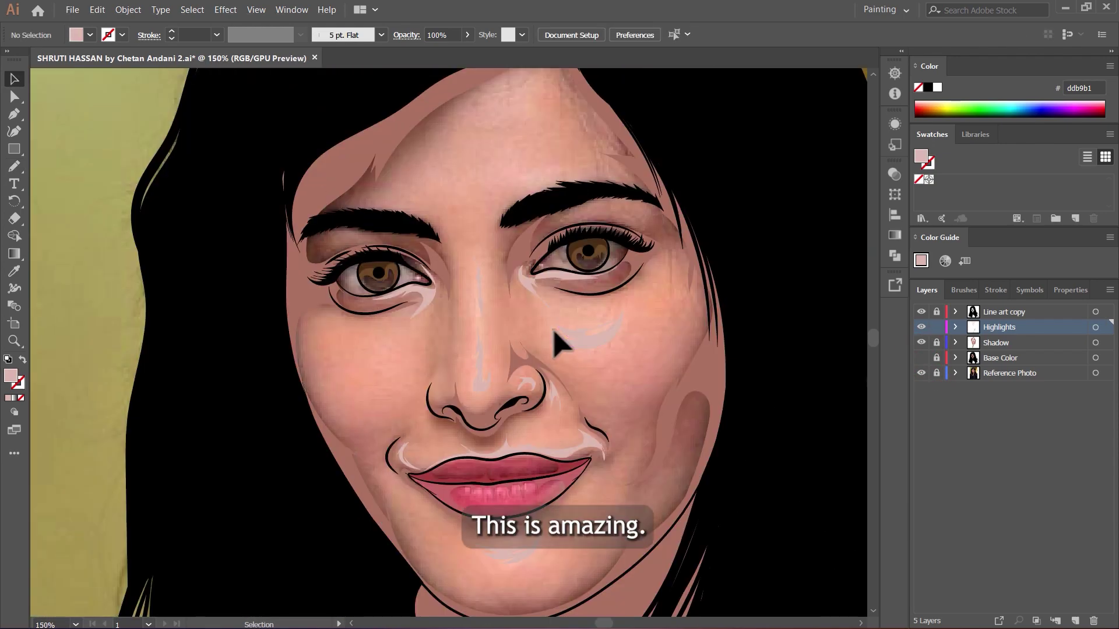
pyautogui.scroll(2, 553, 331)
pyautogui.press('n')
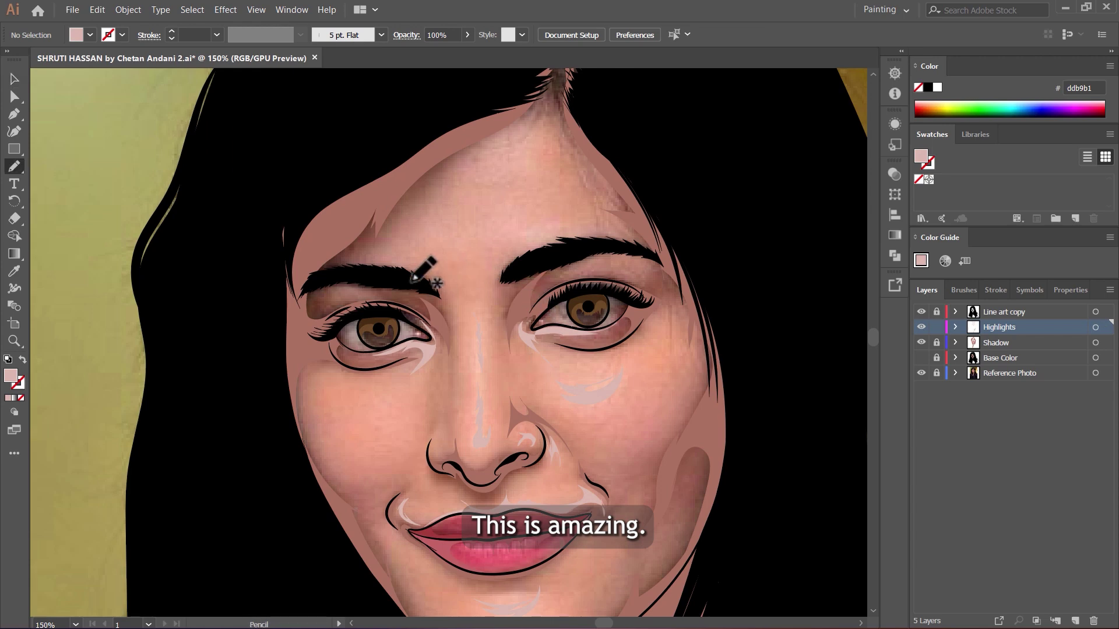
pyautogui.moveTo(342, 309)
pyautogui.mouseDown()
pyautogui.moveTo(460, 239)
pyautogui.moveTo(710, 234)
pyautogui.moveTo(770, 203)
pyautogui.moveTo(592, 213)
pyautogui.mouseUp()
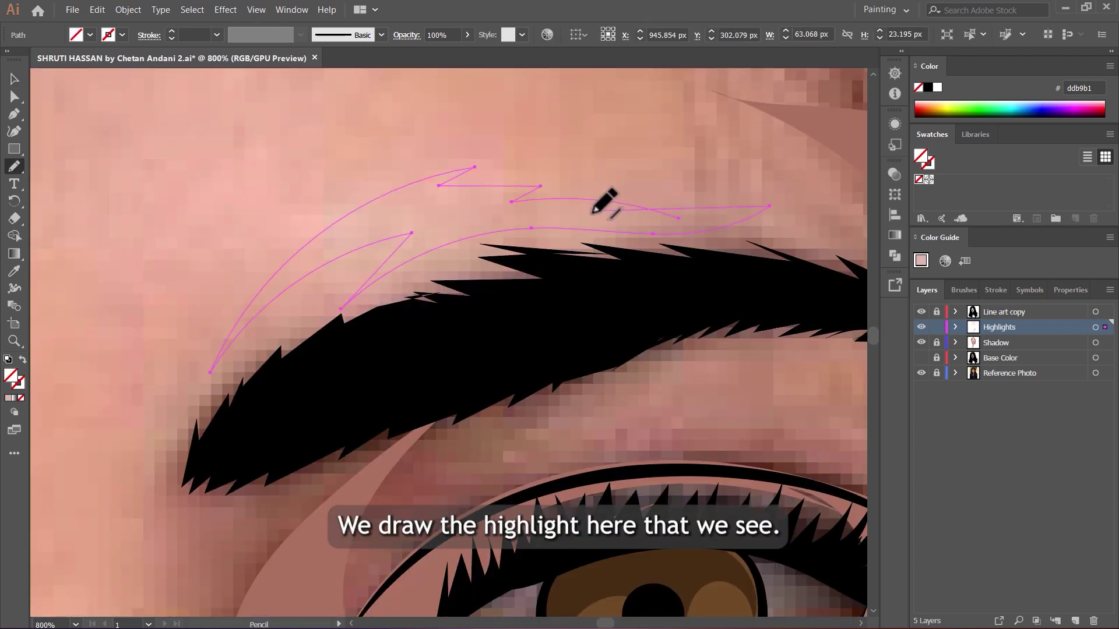
# Step: Draw one ddb9b1 highlight at the forehead's hairline peak and another above the left-hand eyebrow, and deselect
pyautogui.scroll(-2, 618, 250)
pyautogui.scroll(3, 618, 249)
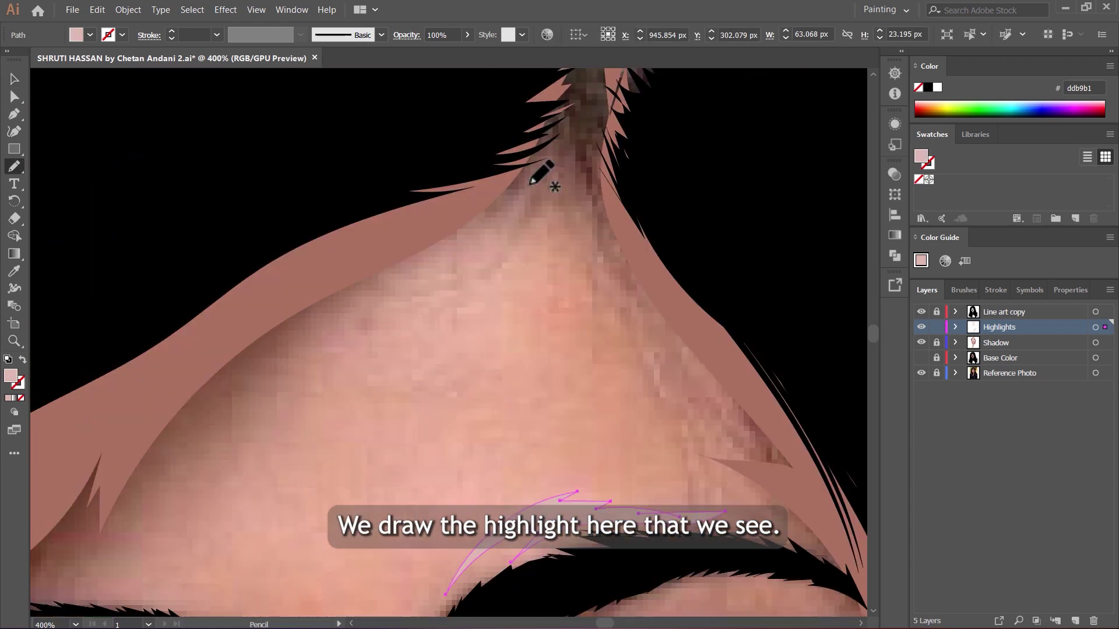
pyautogui.moveTo(530, 176)
pyautogui.mouseDown()
pyautogui.moveTo(493, 228)
pyautogui.moveTo(333, 349)
pyautogui.moveTo(411, 300)
pyautogui.moveTo(482, 305)
pyautogui.moveTo(482, 342)
pyautogui.moveTo(506, 268)
pyautogui.moveTo(477, 284)
pyautogui.moveTo(556, 109)
pyautogui.moveTo(530, 176)
pyautogui.mouseUp()
pyautogui.scroll(-4, 533, 215)
pyautogui.scroll(5, 449, 314)
pyautogui.moveTo(428, 164)
pyautogui.mouseDown()
pyautogui.moveTo(421, 245)
pyautogui.moveTo(271, 266)
pyautogui.moveTo(473, 160)
pyautogui.moveTo(431, 163)
pyautogui.mouseUp()
pyautogui.press('v')
pyautogui.scroll(-4, 545, 275)
pyautogui.click(579, 280)
# Step: Draw a slender S-shaped ddb9b1 highlight on the right-hand cheek beside the mouth corner, about 12 by 44 px, and deselect it
pyautogui.press('n')
pyautogui.scroll(3, 659, 320)
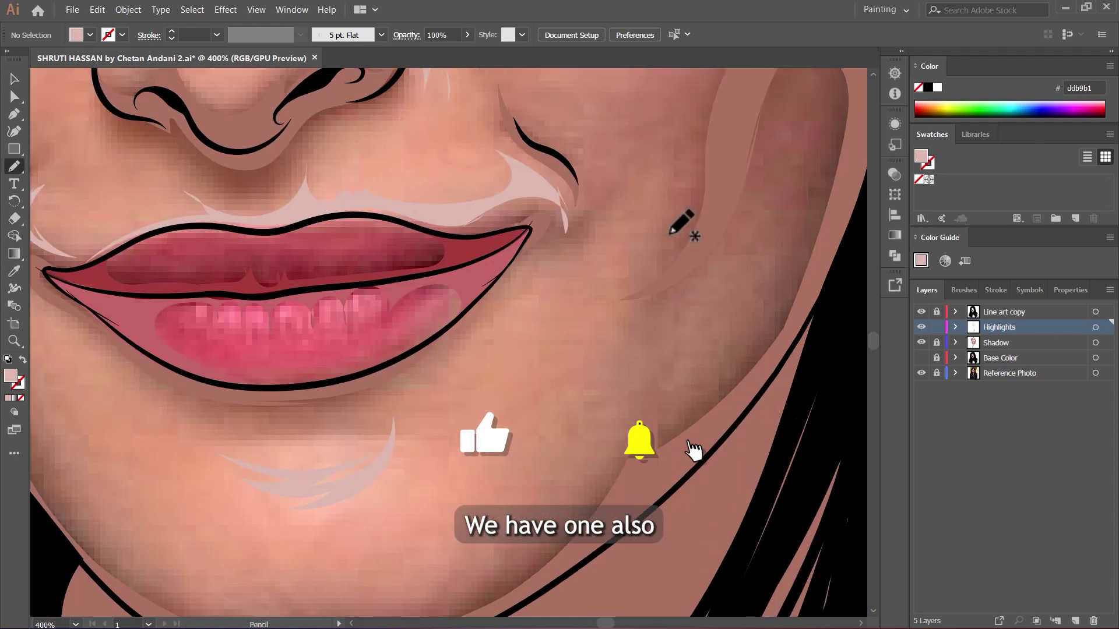
pyautogui.moveTo(660, 182)
pyautogui.mouseDown()
pyautogui.moveTo(609, 352)
pyautogui.moveTo(663, 180)
pyautogui.mouseUp()
pyautogui.press('v')
pyautogui.scroll(-1, 691, 215)
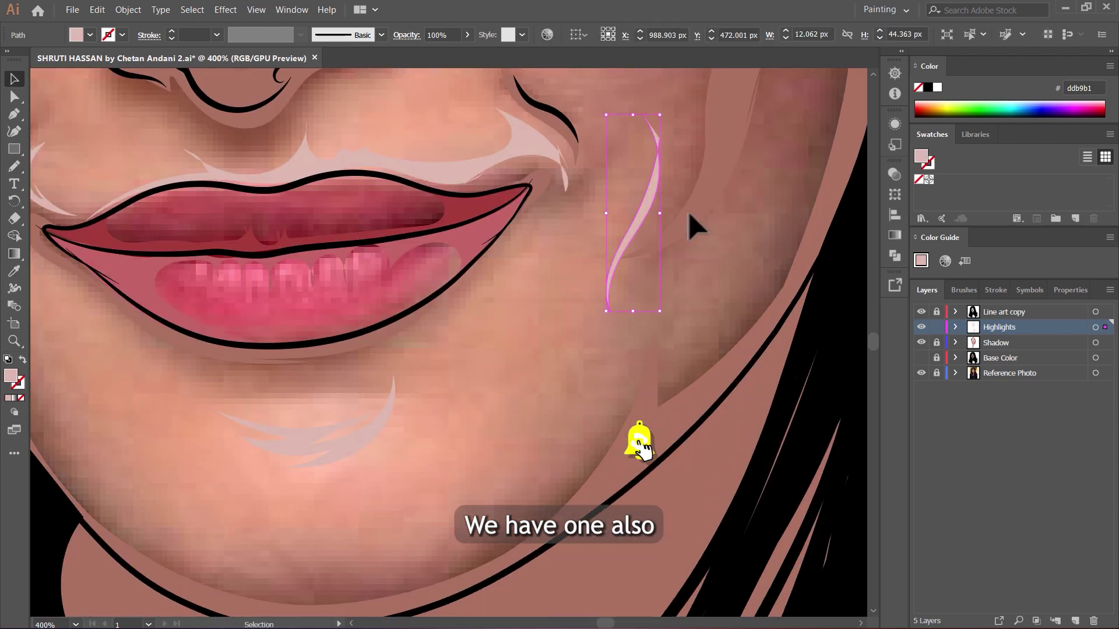
pyautogui.click(727, 238)
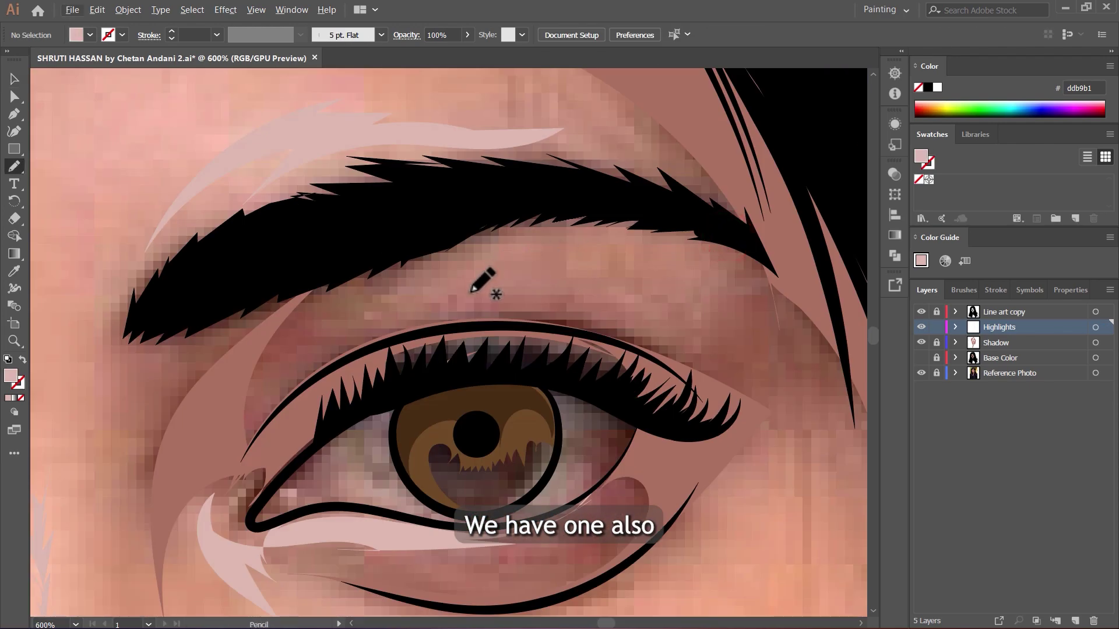
# Step: Draw ddb9b1 highlights beneath both eyebrows above the eyelid creases, the right-hand one about 59 by 16 px, and deselect
pyautogui.moveTo(406, 304)
pyautogui.mouseDown()
pyautogui.moveTo(587, 262)
pyautogui.moveTo(554, 254)
pyautogui.moveTo(760, 312)
pyautogui.mouseUp()
pyautogui.moveTo(454, 266); pyautogui.dragTo(376, 333)
pyautogui.scroll(-3, 551, 262)
pyautogui.hscroll(-7, 583, 279)
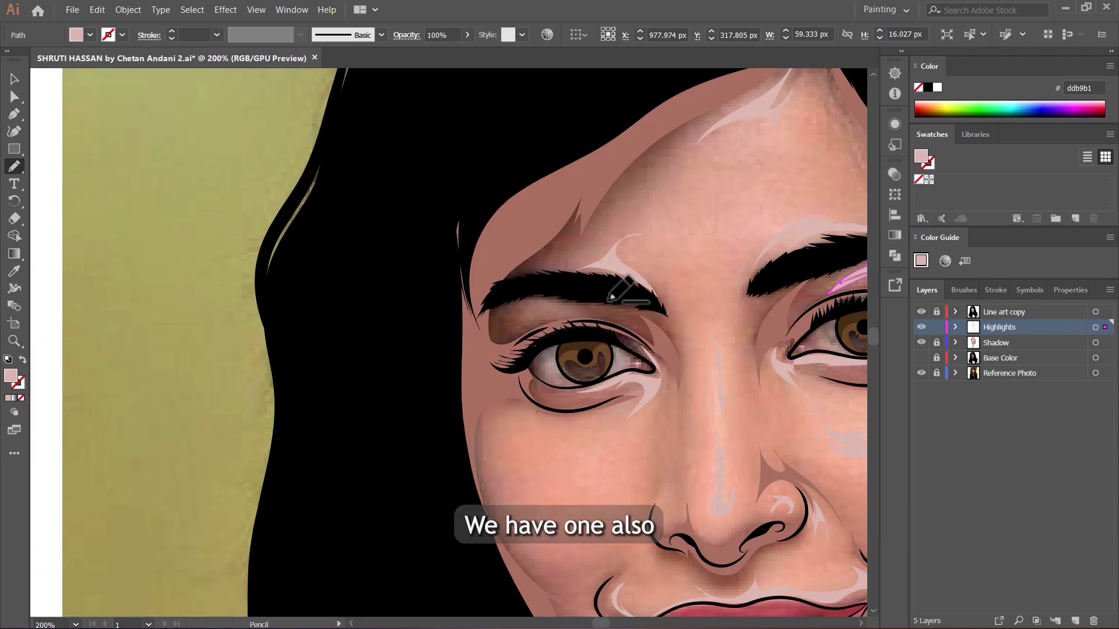
pyautogui.scroll(5, 505, 315)
pyautogui.moveTo(158, 408)
pyautogui.mouseDown()
pyautogui.moveTo(291, 323)
pyautogui.moveTo(158, 408)
pyautogui.mouseUp()
pyautogui.press(',')
pyautogui.press('v')
pyautogui.click(329, 282)
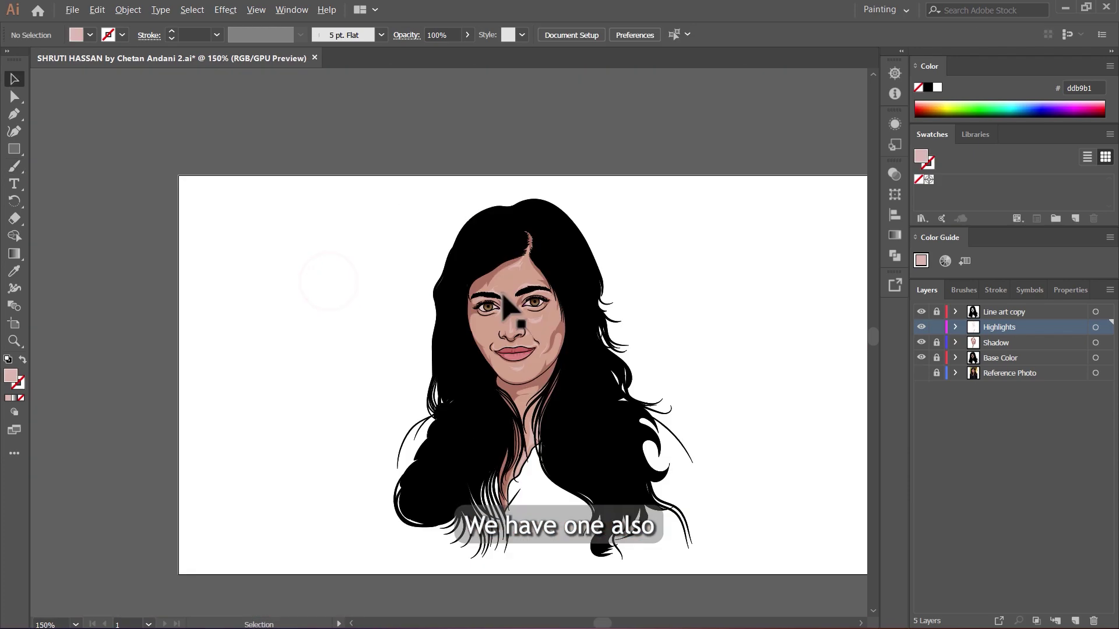
# Step: Draw a thin ddb9b1 highlight on the right-hand upper eyelid between the crease and lashes, about 38 by 10 px, and deselect it
pyautogui.scroll(2, 541, 321)
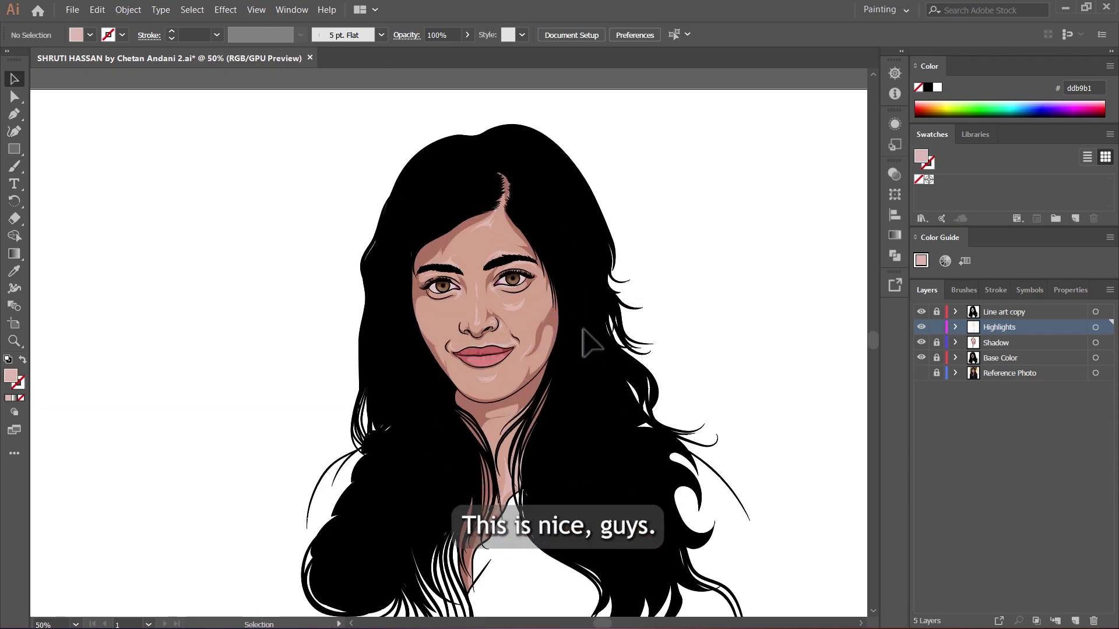
pyautogui.scroll(-1, 464, 272)
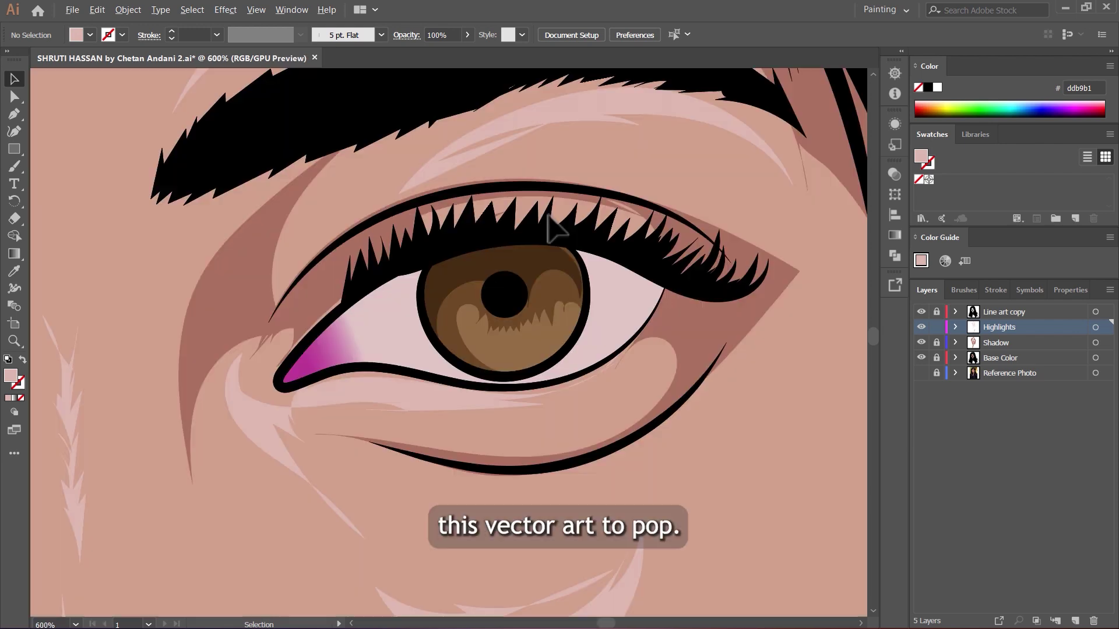
pyautogui.hotkey('ctrl', '=')
pyautogui.press('n')
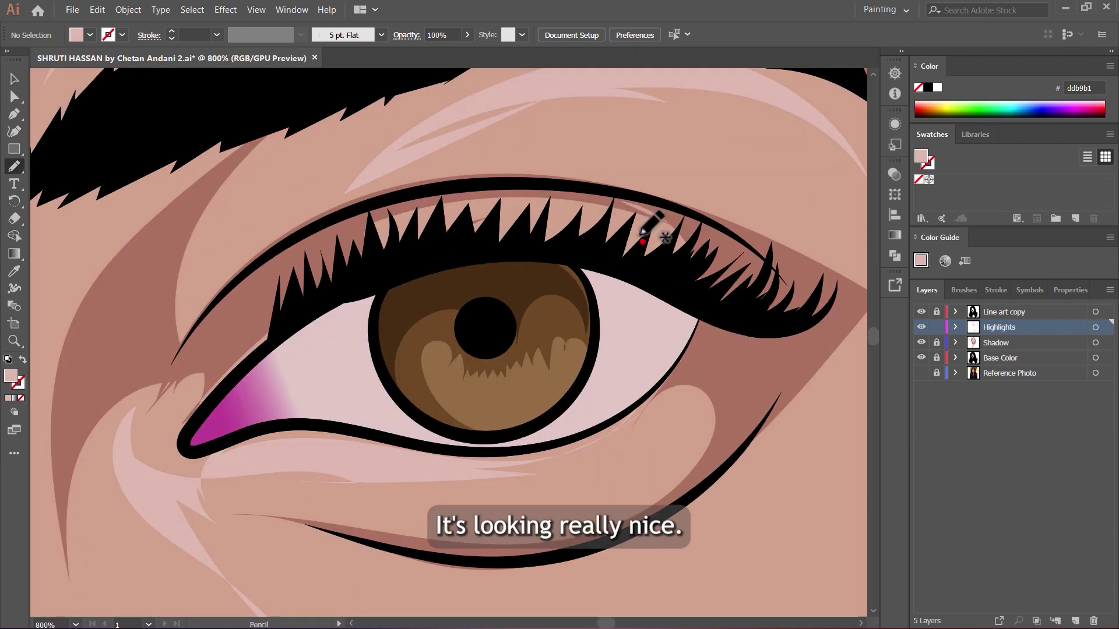
pyautogui.moveTo(642, 237)
pyautogui.mouseDown()
pyautogui.moveTo(407, 245)
pyautogui.moveTo(676, 257)
pyautogui.moveTo(565, 203)
pyautogui.moveTo(548, 235)
pyautogui.mouseUp()
pyautogui.scroll(-4, 692, 216)
pyautogui.scroll(3, 350, 256)
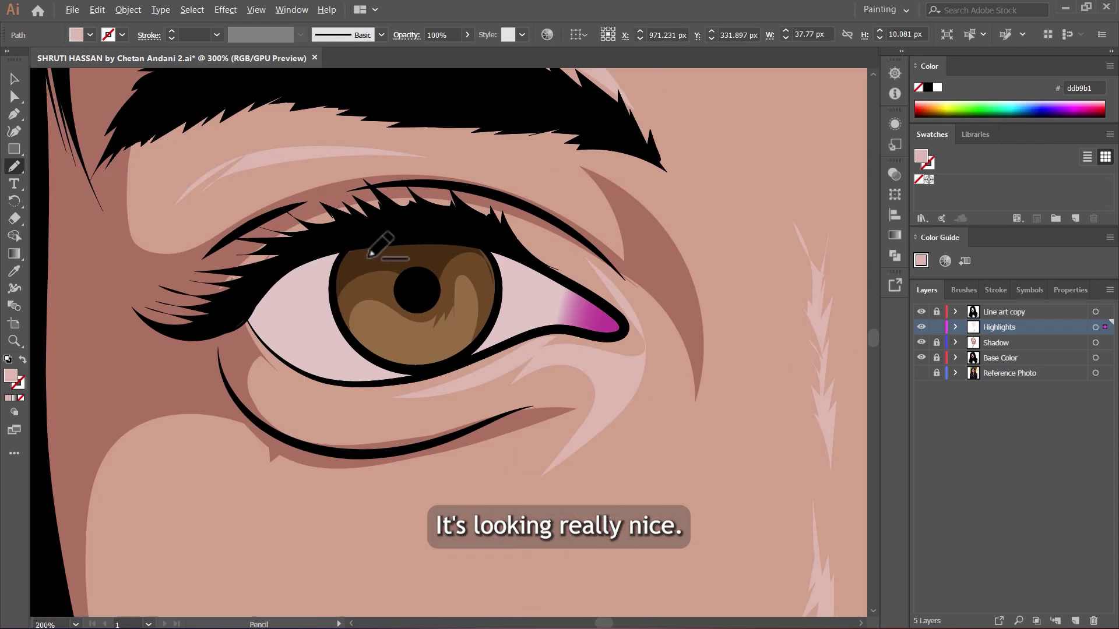
pyautogui.press('v')
pyautogui.click(568, 256)
# Step: Sample the upper lip color with the Eyedropper and brighten the fill to db9b9a for the lip highlights
pyautogui.scroll(-4, 568, 256)
pyautogui.scroll(5, 502, 310)
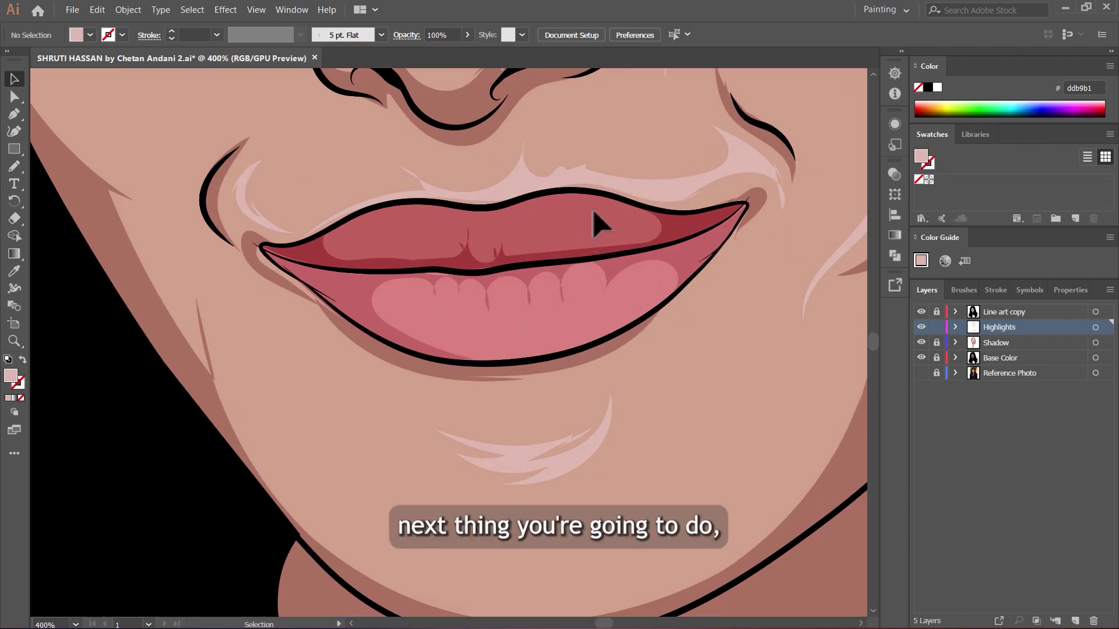
pyautogui.scroll(3, 596, 223)
pyautogui.scroll(3, 559, 236)
pyautogui.press('i')
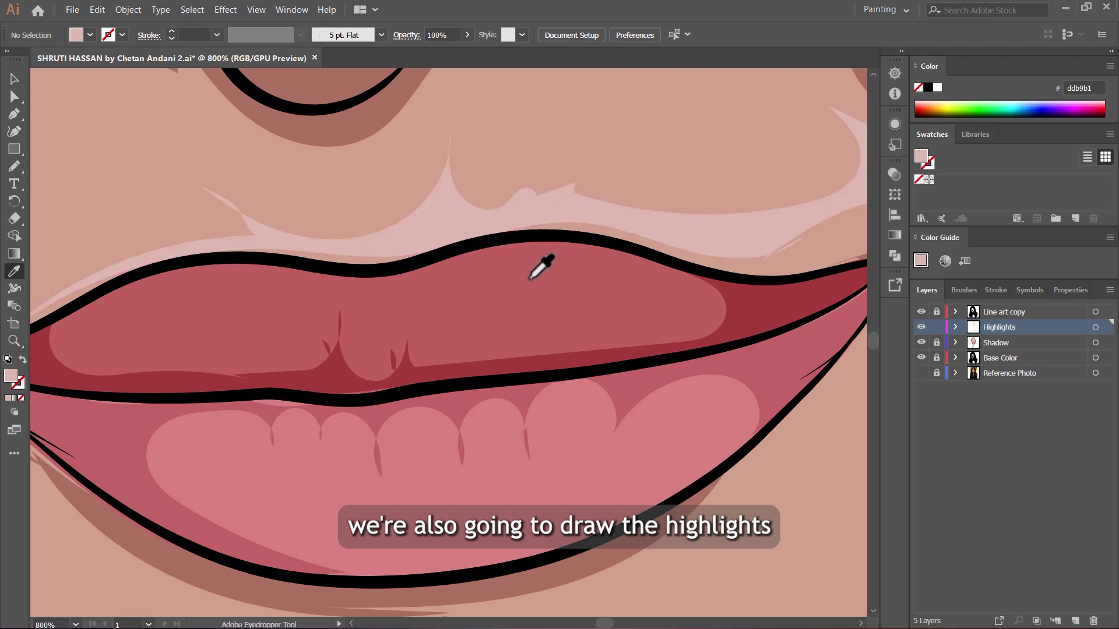
pyautogui.click(524, 281)
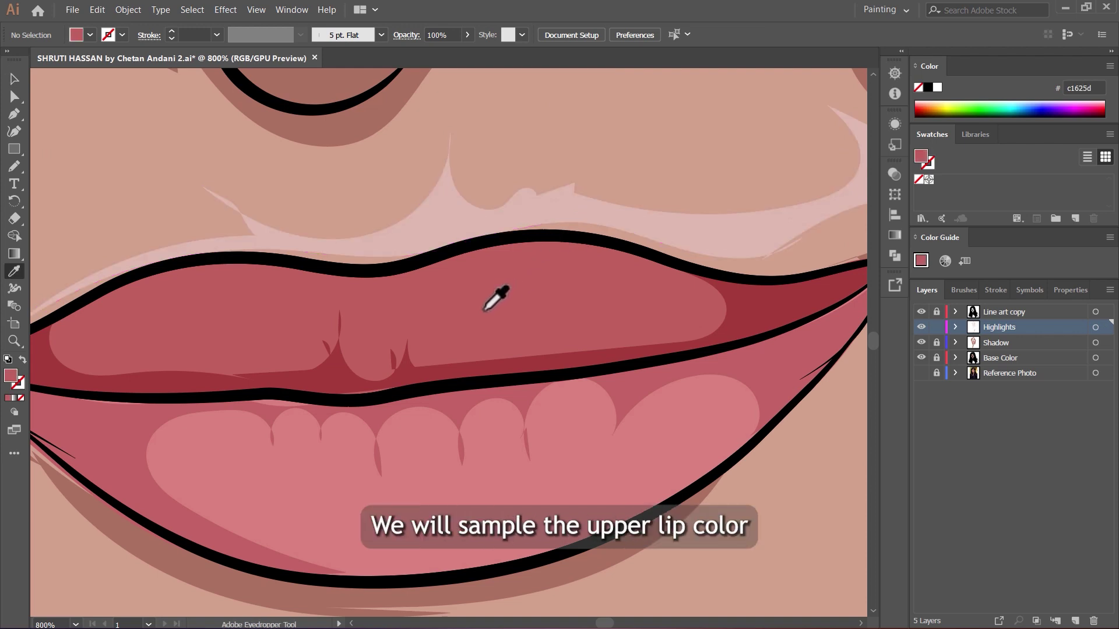
pyautogui.doubleClick(10, 378)
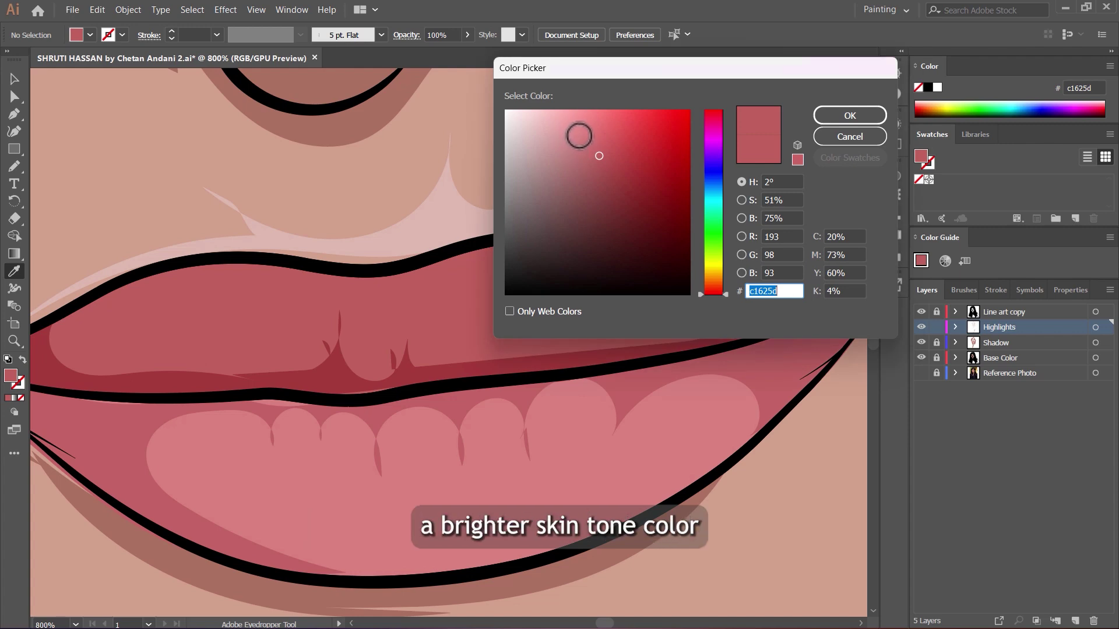
pyautogui.moveTo(599, 155); pyautogui.dragTo(566, 139)
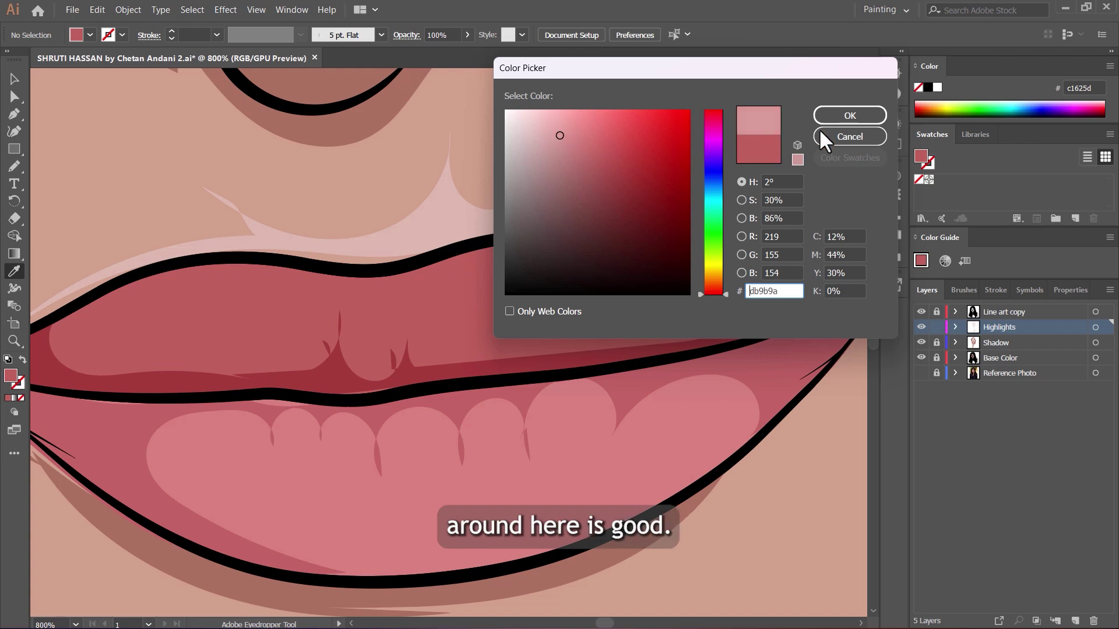
pyautogui.click(852, 115)
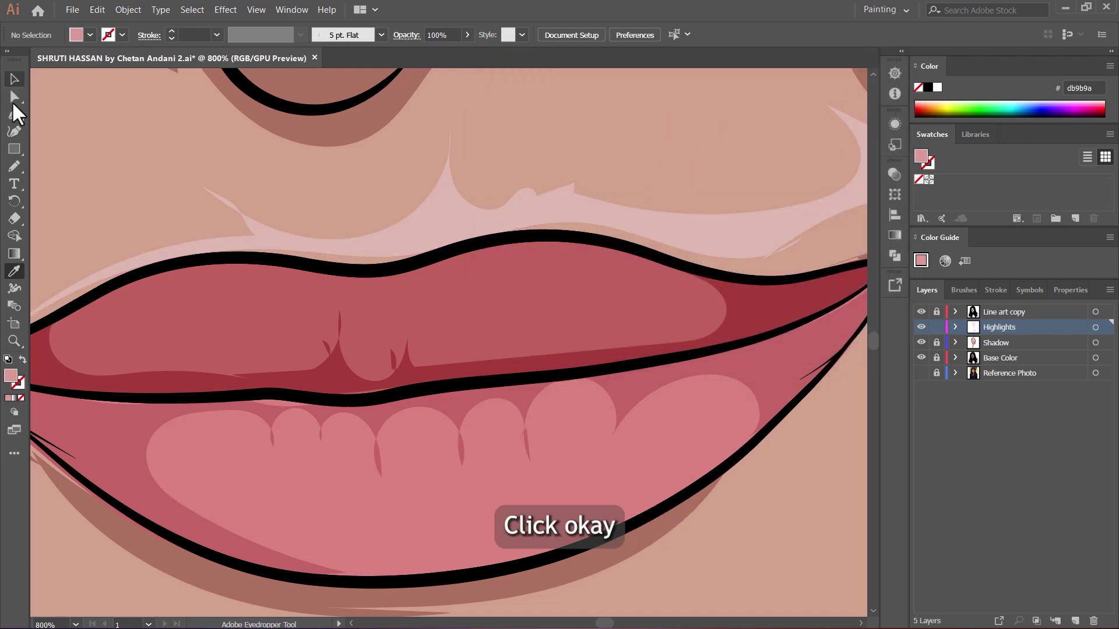
# Step: Activate the Pencil tool, hide the Base Color layer and show the Reference Photo layer
pyautogui.click(16, 169)
pyautogui.click(91, 200)
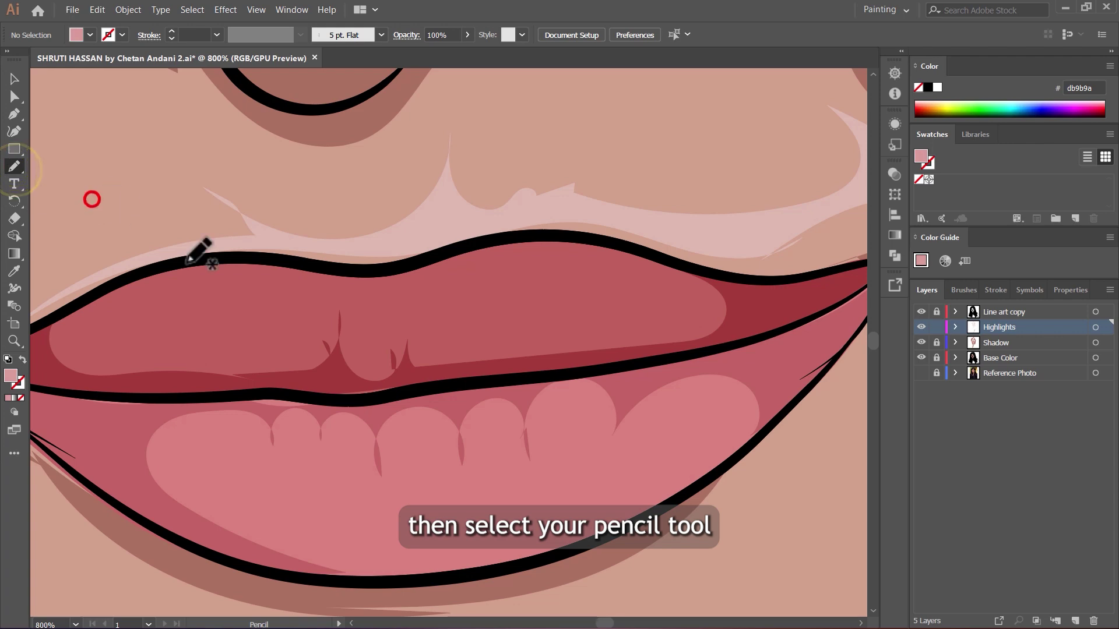
pyautogui.click(922, 358)
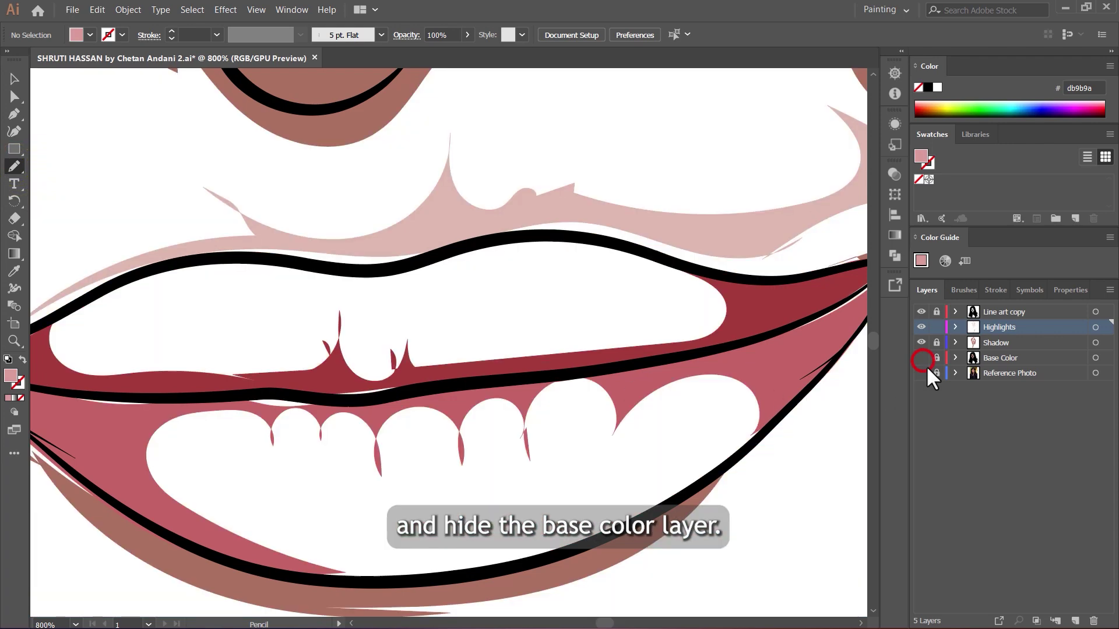
pyautogui.click(922, 373)
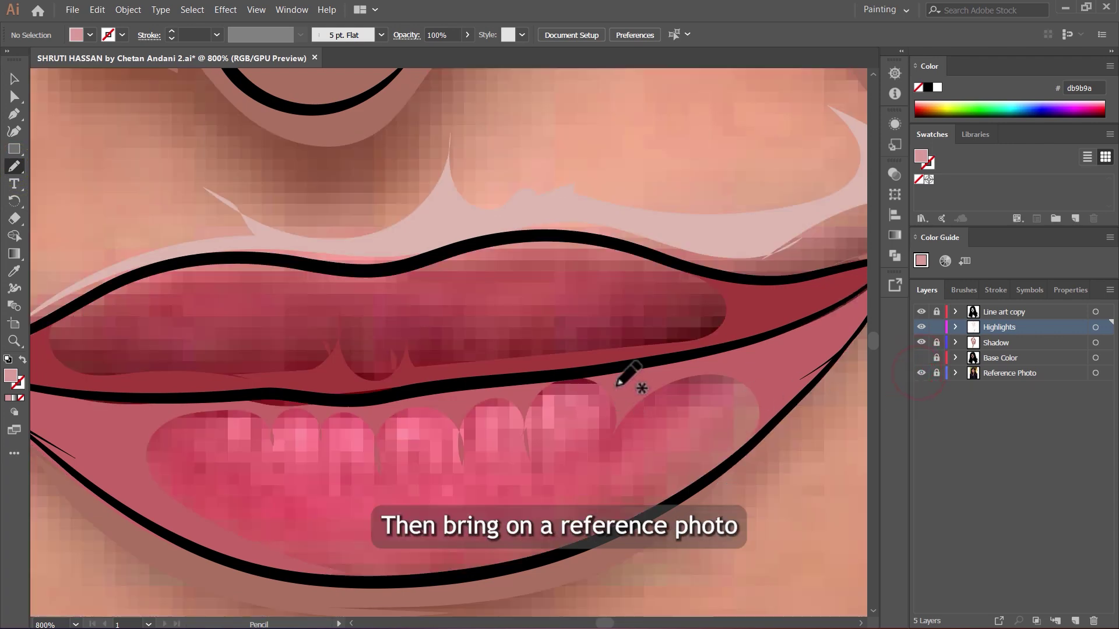
# Step: Draw a closed highlight along the upper lip's top edge, about 72 by 9 px, and fill it with db9b9a
pyautogui.scroll(-2, 554, 278)
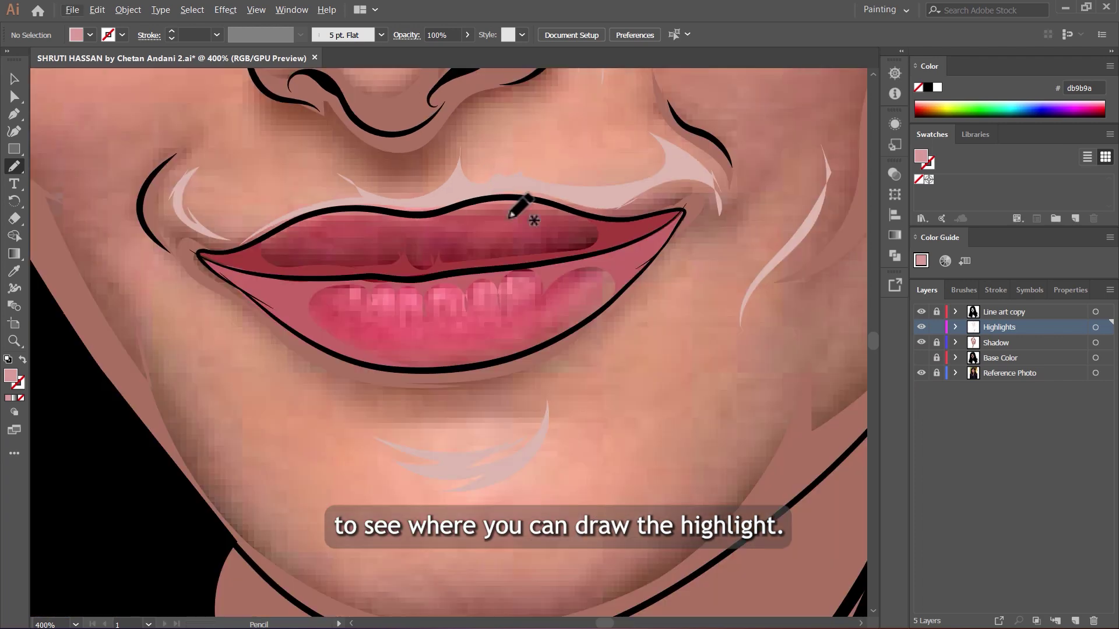
pyautogui.scroll(2, 383, 231)
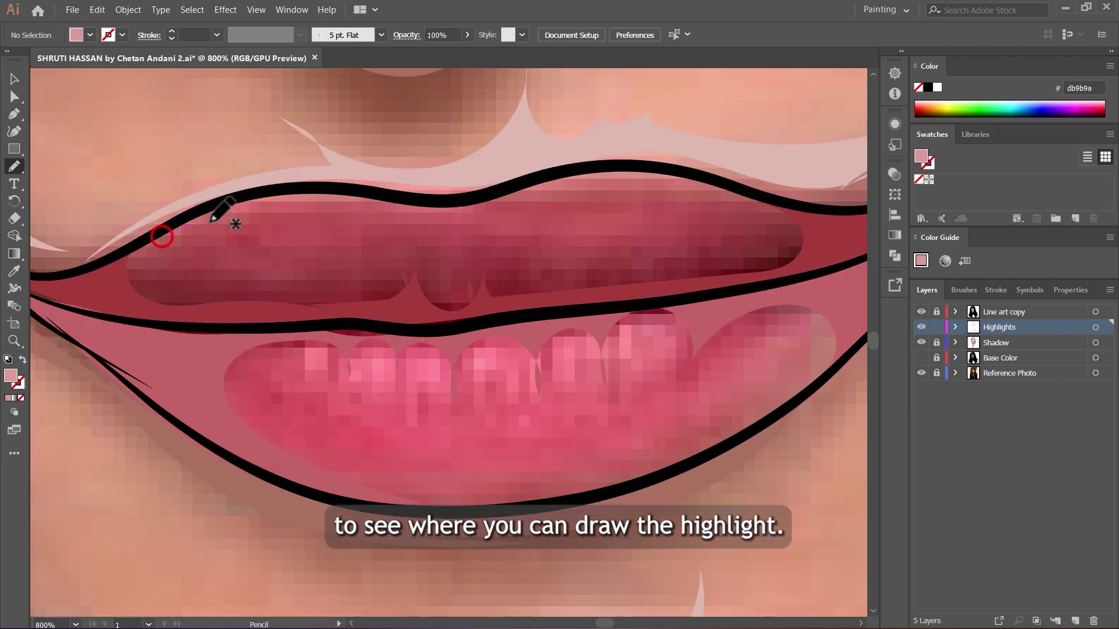
pyautogui.moveTo(211, 220)
pyautogui.mouseDown()
pyautogui.moveTo(273, 204)
pyautogui.moveTo(371, 206)
pyautogui.mouseUp()
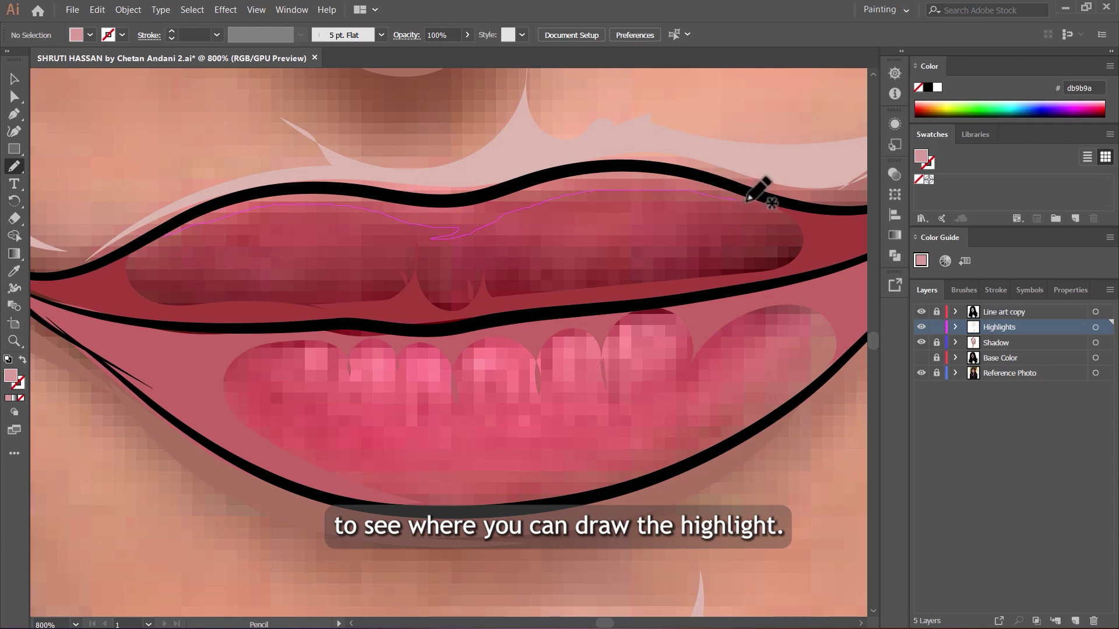
pyautogui.moveTo(762, 197)
pyautogui.mouseDown()
pyautogui.moveTo(630, 163)
pyautogui.moveTo(529, 180)
pyautogui.mouseUp()
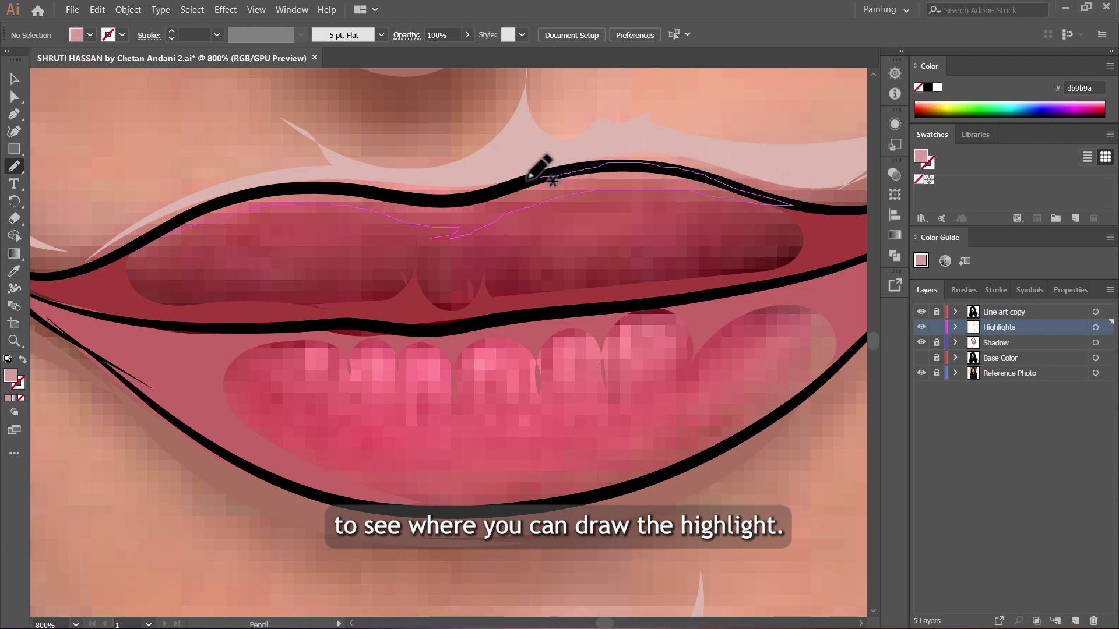
pyautogui.moveTo(448, 200)
pyautogui.mouseDown()
pyautogui.moveTo(325, 190)
pyautogui.moveTo(205, 207)
pyautogui.mouseUp()
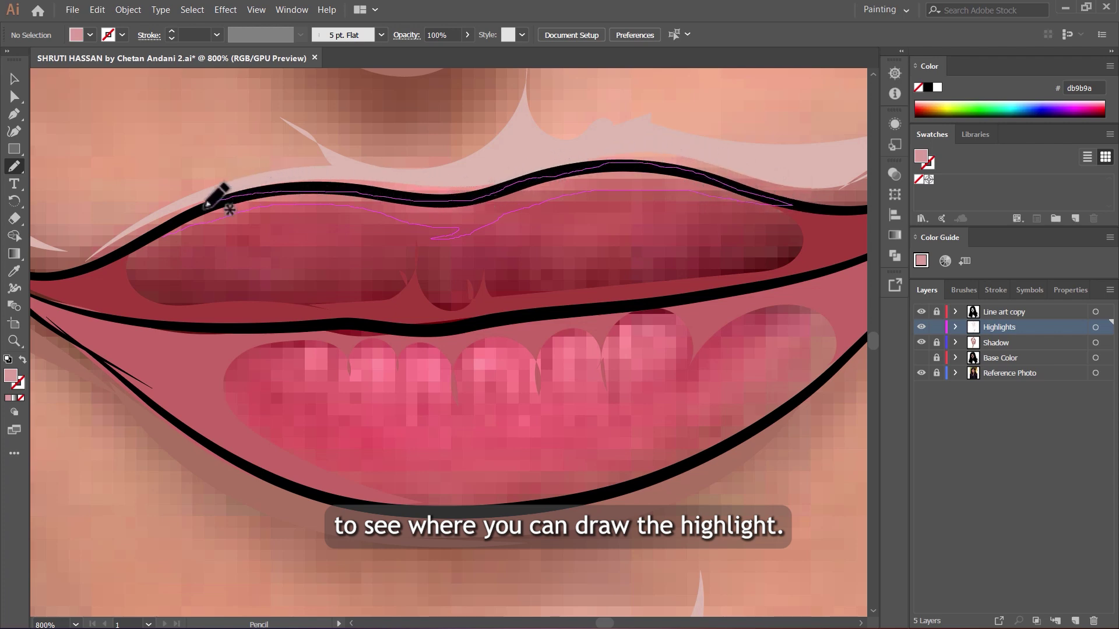
pyautogui.moveTo(148, 247); pyautogui.dragTo(170, 233)
pyautogui.scroll(3, 237, 247)
pyautogui.press(',')
pyautogui.scroll(-3, 553, 265)
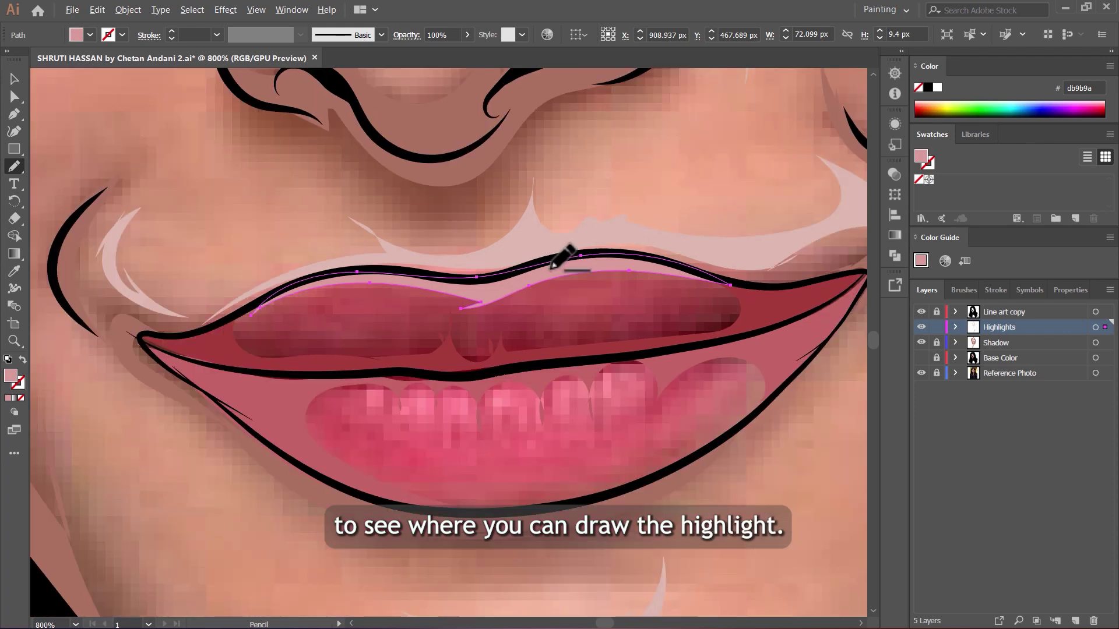
# Step: Deselect the upper lip highlight and show the Base Color layer to check the lips
pyautogui.click(921, 358)
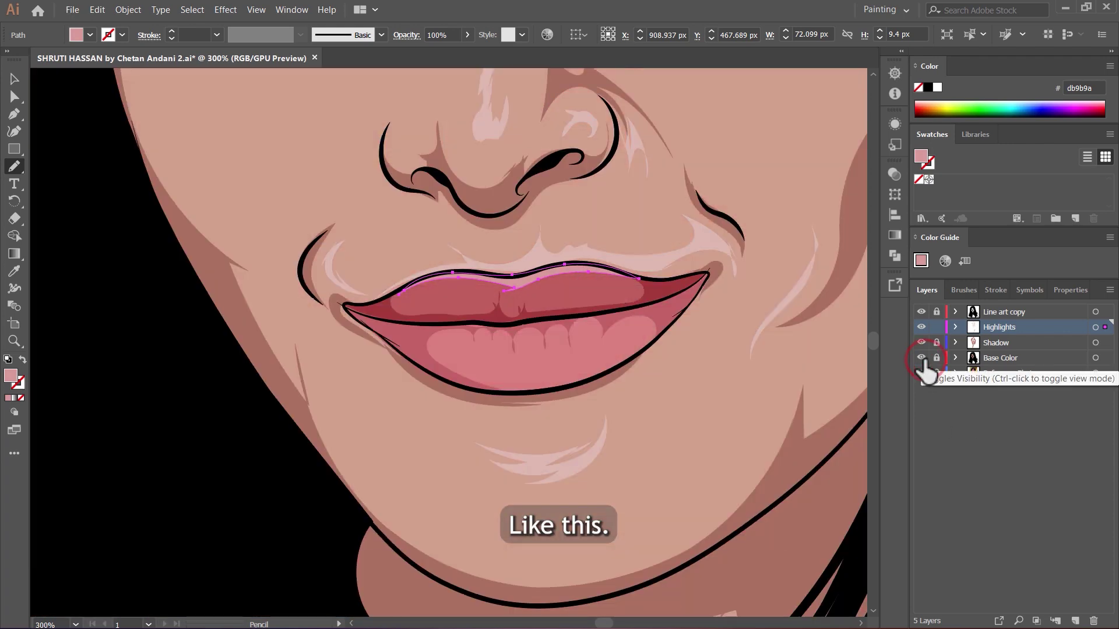
pyautogui.click(922, 357)
pyautogui.scroll(4, 583, 309)
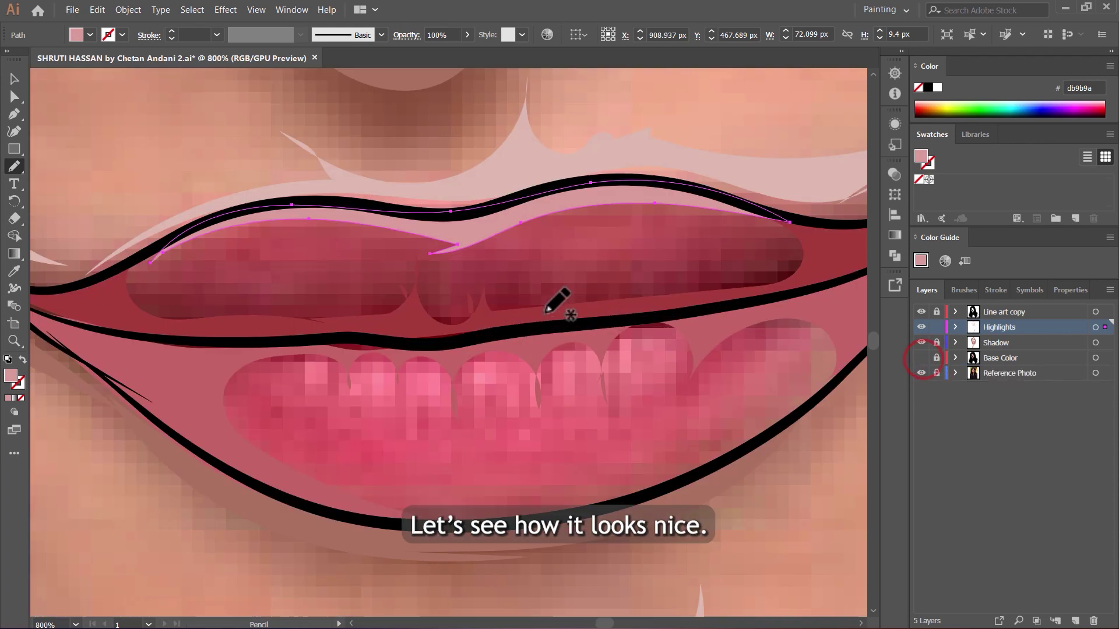
pyautogui.press('v')
pyautogui.click(593, 405)
pyautogui.click(921, 358)
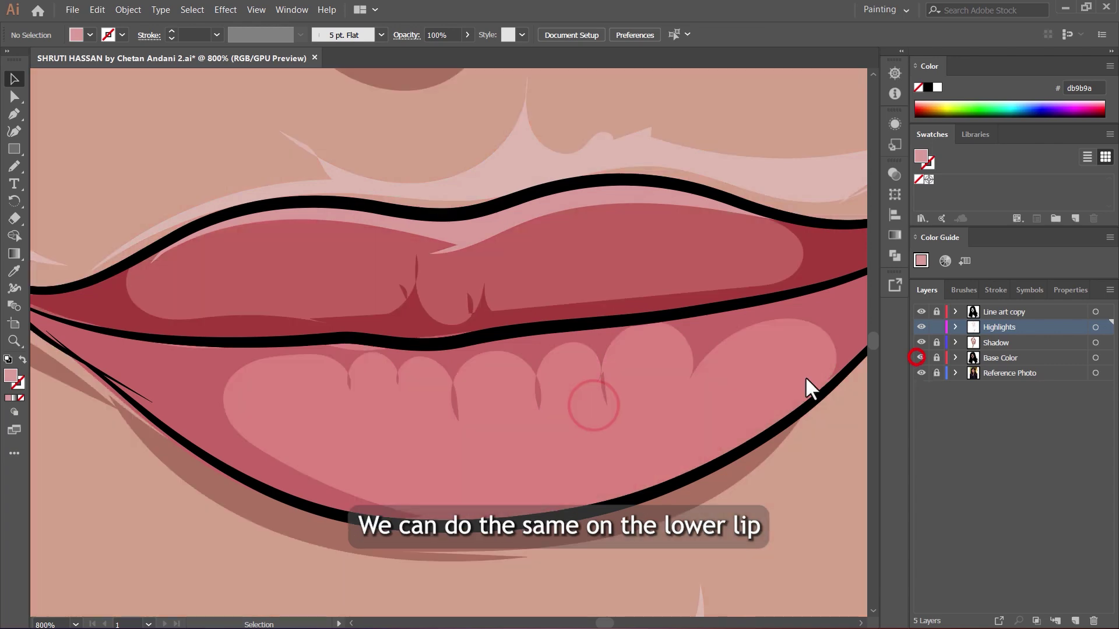
# Step: Sample the lower lip color with the Eyedropper and brighten the fill to edabab for the lower lip highlights
pyautogui.press('i')
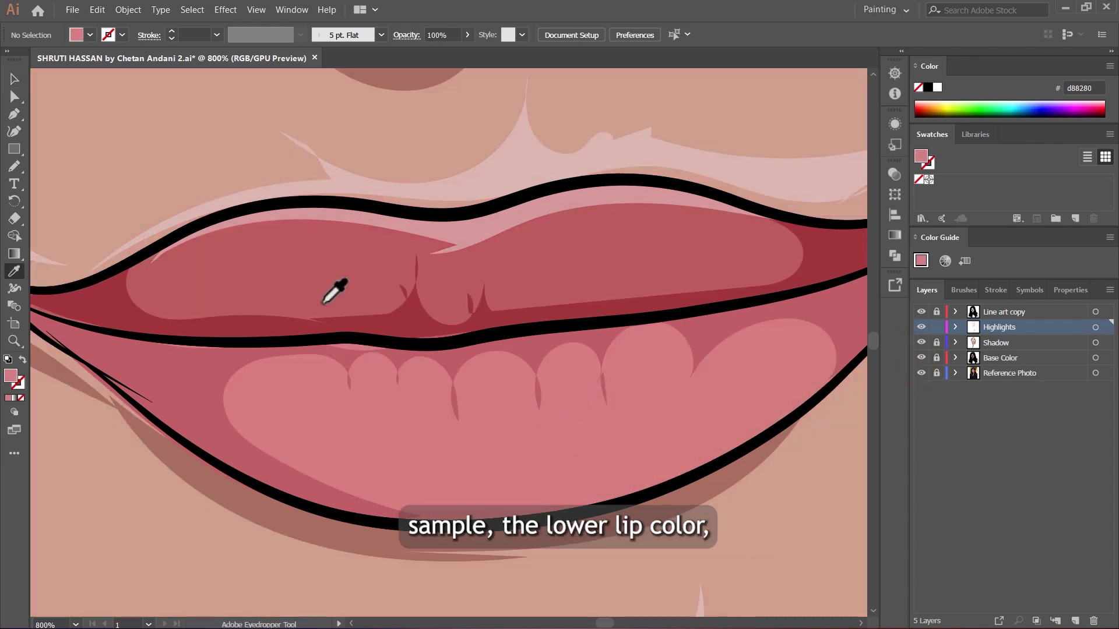
pyautogui.doubleClick(11, 376)
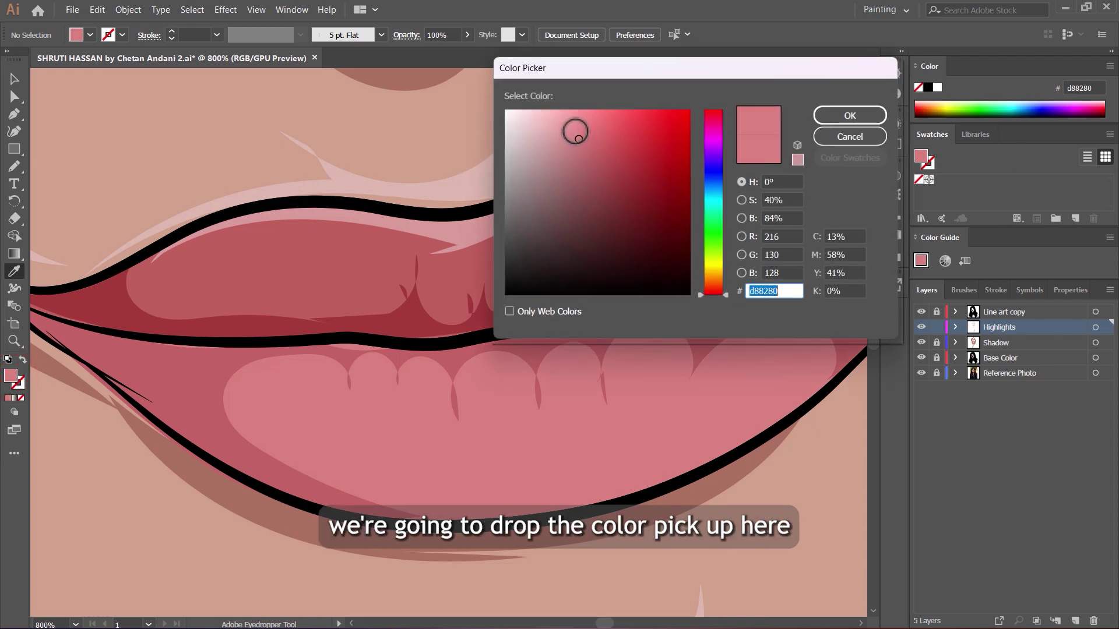
pyautogui.click(565, 126)
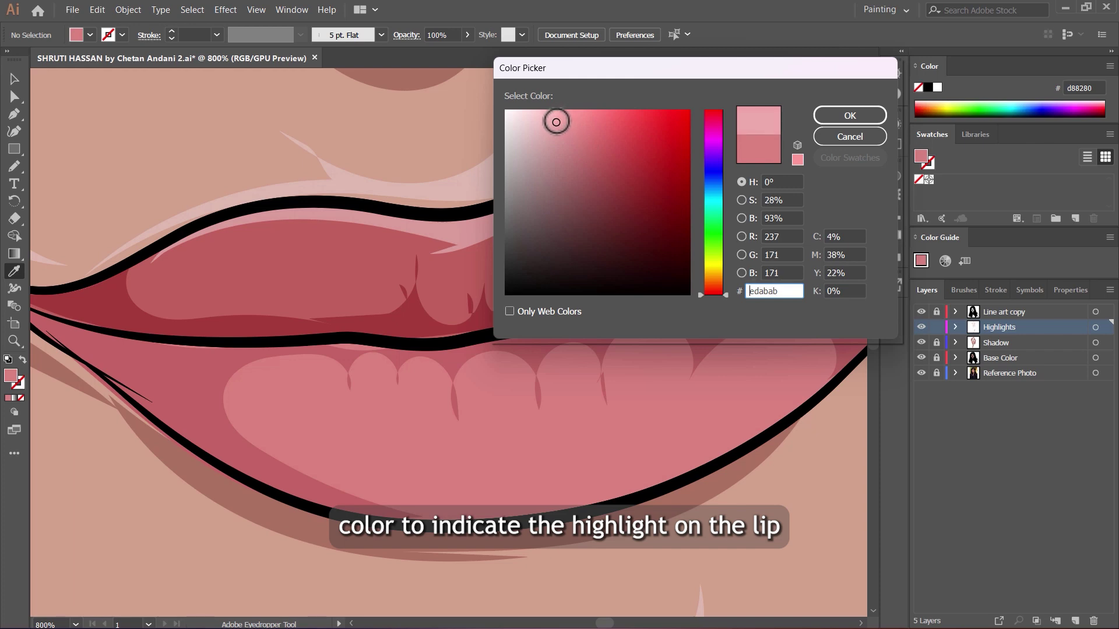
pyautogui.press('Return')
# Step: Hide the Base Color layer and draw four slim curved edabab highlights with the Pencil on the lower lip's three right-hand upper bumps
pyautogui.click(921, 358)
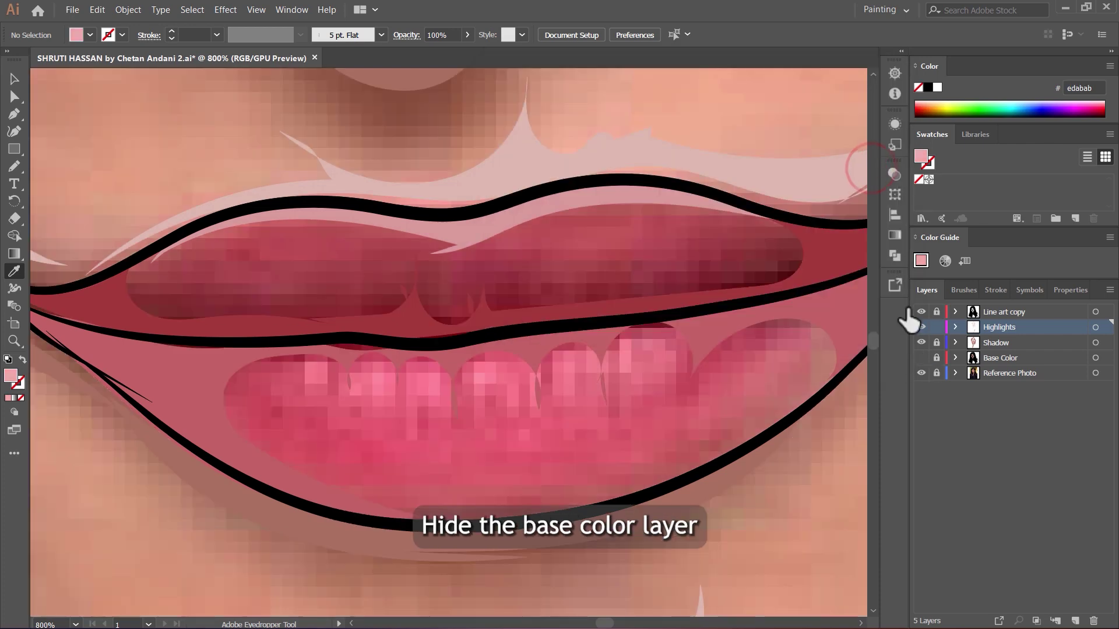
pyautogui.moveTo(12, 164); pyautogui.dragTo(96, 197)
pyautogui.hotkey('ctrl', '+')
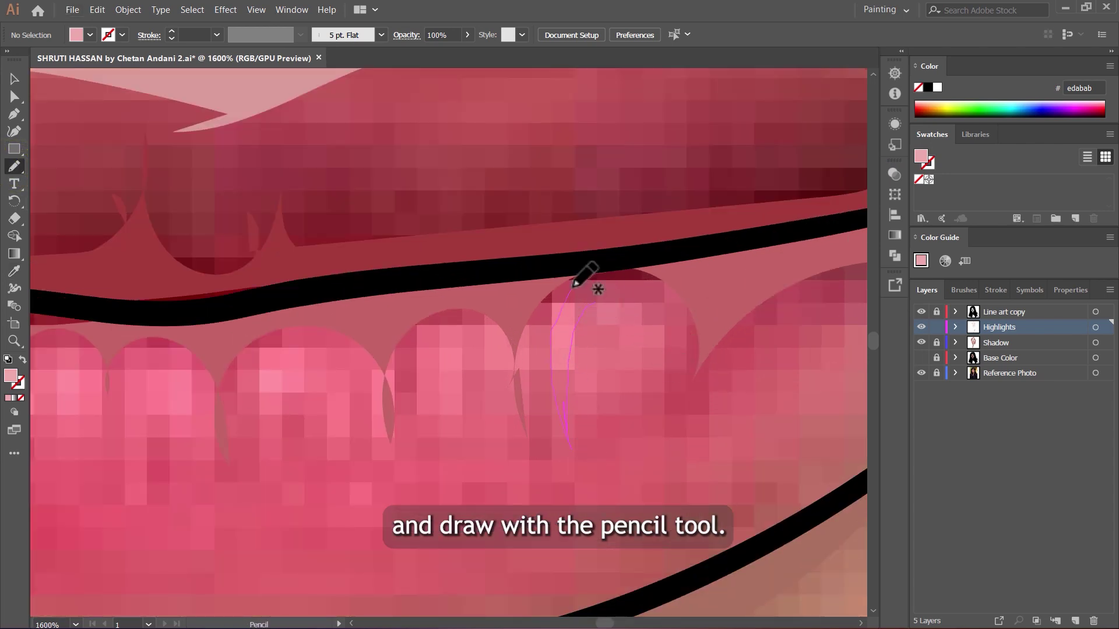
pyautogui.moveTo(575, 285); pyautogui.dragTo(578, 287)
pyautogui.moveTo(470, 342)
pyautogui.mouseDown()
pyautogui.moveTo(457, 399)
pyautogui.moveTo(466, 344)
pyautogui.mouseUp()
pyautogui.moveTo(352, 362)
pyautogui.mouseDown()
pyautogui.moveTo(395, 434)
pyautogui.moveTo(385, 483)
pyautogui.mouseUp()
pyautogui.moveTo(290, 367)
pyautogui.mouseDown()
pyautogui.moveTo(252, 443)
pyautogui.moveTo(290, 367)
pyautogui.mouseUp()
# Step: Draw two more slim highlights on the lower lip's left-hand bumps, about 3 by 6 px and 4 by 7 px
pyautogui.scroll(-3, 407, 425)
pyautogui.scroll(4, 338, 416)
pyautogui.moveTo(223, 373)
pyautogui.mouseDown()
pyautogui.moveTo(281, 434)
pyautogui.moveTo(227, 371)
pyautogui.mouseUp()
pyautogui.scroll(-4, 601, 434)
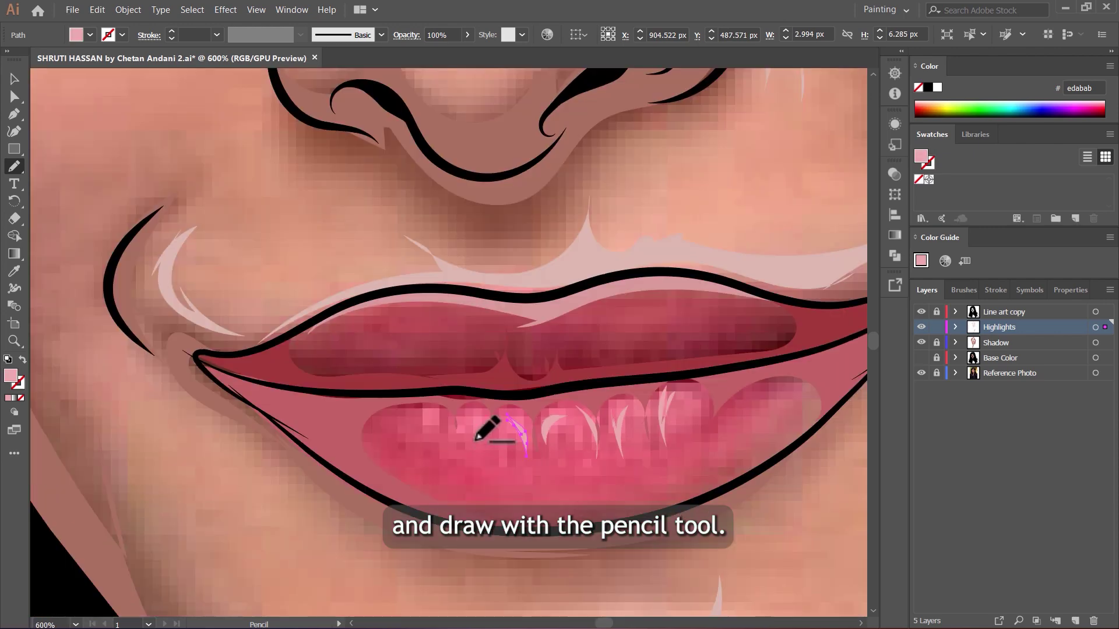
pyautogui.hotkey('ctrl', '+')
pyautogui.hotkey('ctrl', '+')
pyautogui.moveTo(401, 349); pyautogui.dragTo(475, 440)
# Step: Draw a forked highlight along the lower lip's bottom edge up to its right-hand side, about 49 by 21 px, and deselect it
pyautogui.hotkey('ctrl', '-')
pyautogui.hotkey('ctrl', '-')
pyautogui.hotkey('ctrl', '-')
pyautogui.hotkey('ctrl', '-')
pyautogui.hotkey('ctrl', '+')
pyautogui.hotkey('ctrl', '+')
pyautogui.hotkey('ctrl', '+')
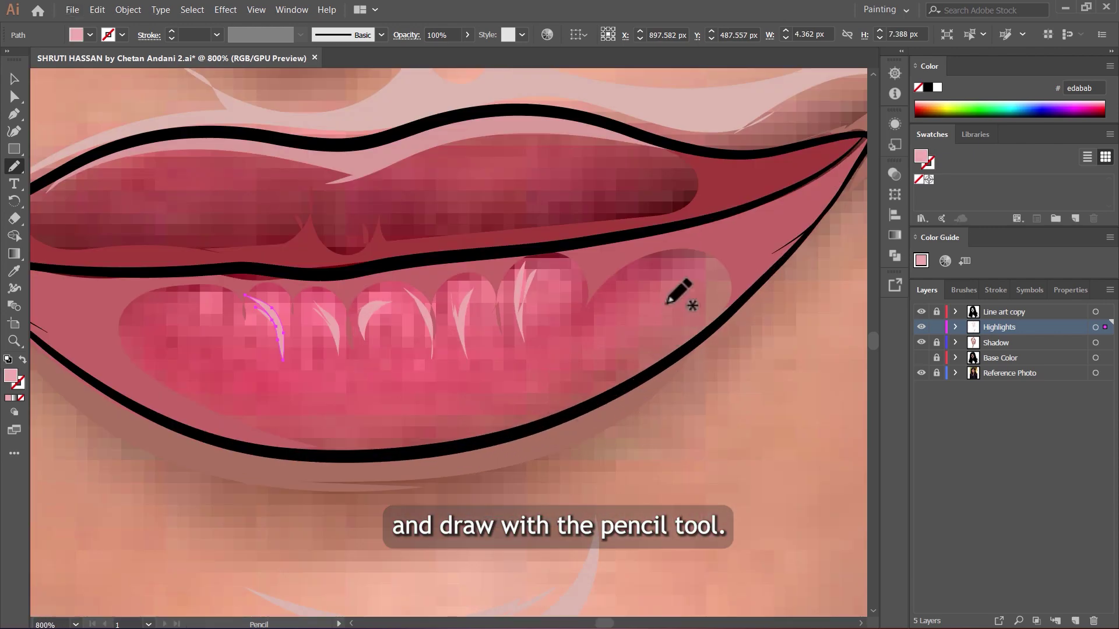
pyautogui.moveTo(695, 275)
pyautogui.mouseDown()
pyautogui.moveTo(619, 357)
pyautogui.moveTo(573, 377)
pyautogui.mouseUp()
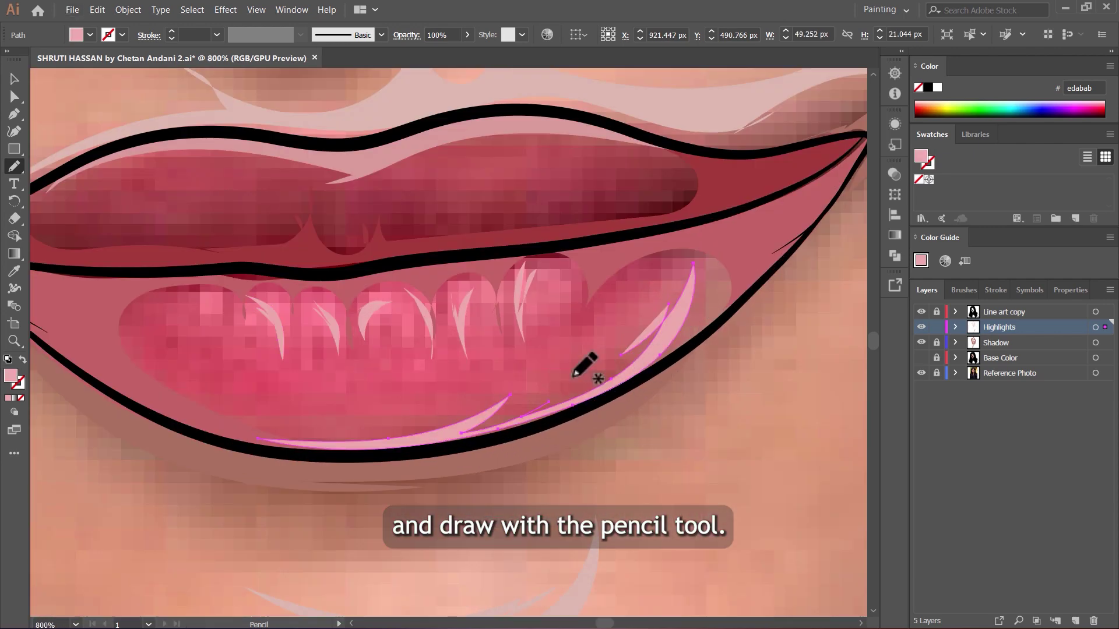
pyautogui.press('v')
pyautogui.hotkey('ctrl', 'shift', 'a')
# Step: Show the Base Color layer and hide the Reference Photo layer to check the finished lip highlights
pyautogui.hotkey('ctrl', '-')
pyautogui.hotkey('ctrl', '-')
pyautogui.hotkey('ctrl', '-')
pyautogui.click(921, 358)
pyautogui.click(921, 373)
# Step: Select the upper lip highlight and brighten its fill to efbfbf
pyautogui.hotkey('ctrl', '+')
pyautogui.click(346, 290)
pyautogui.hotkey('ctrl', '+')
pyautogui.hotkey('ctrl', '+')
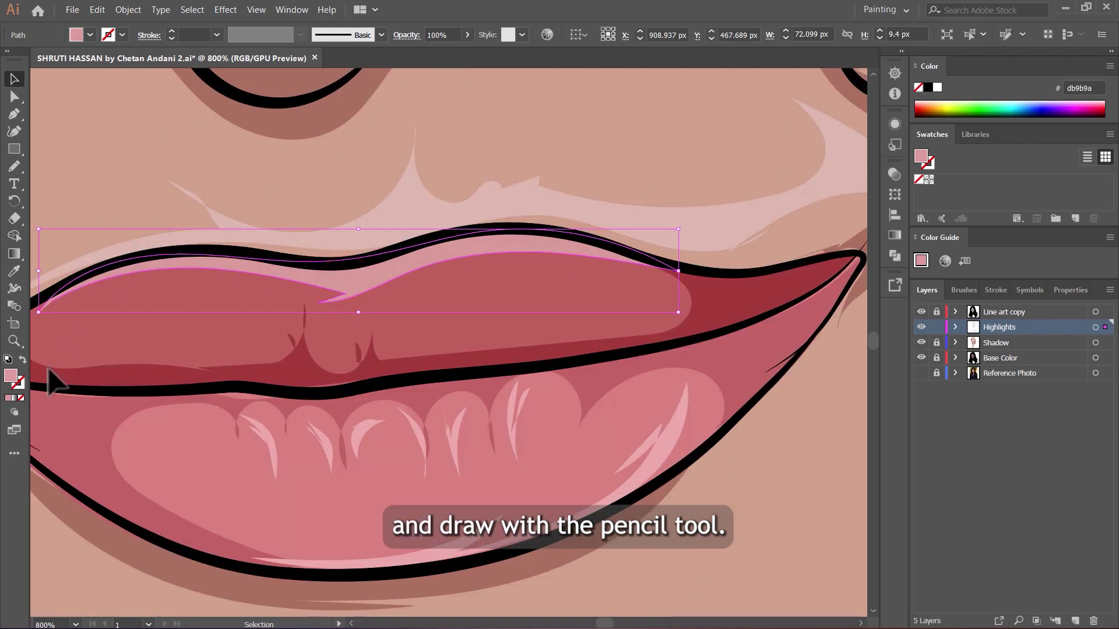
pyautogui.doubleClick(10, 376)
pyautogui.moveTo(558, 134); pyautogui.dragTo(541, 122)
pyautogui.click(849, 115)
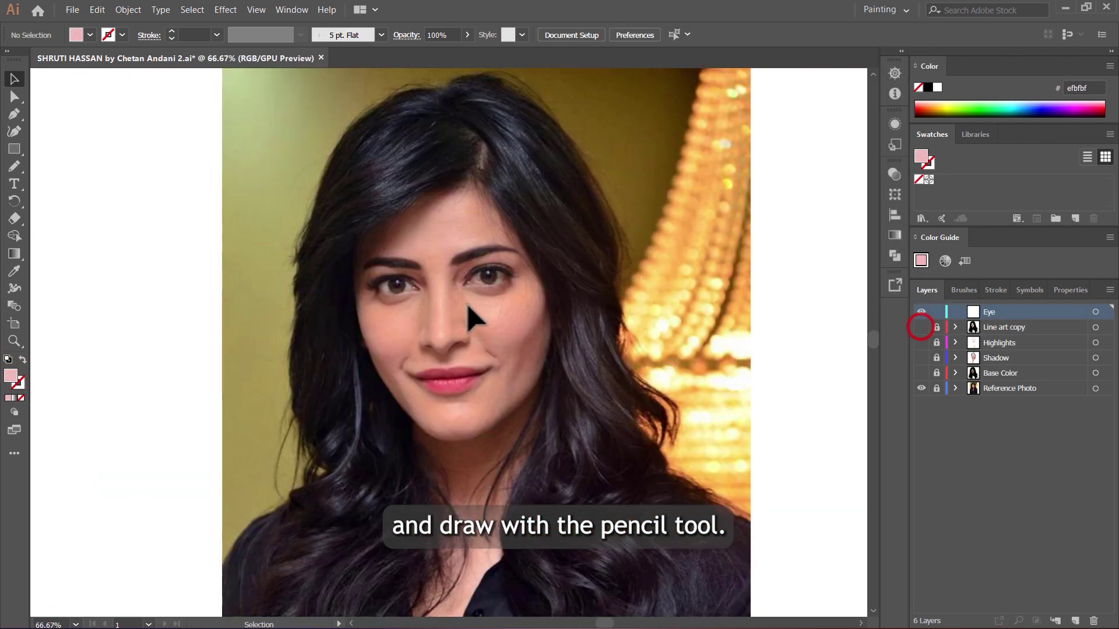
# Step: Draw a circle about 5.3 px wide over the right-hand eye's light reflection on the Eye layer and fill it white (ffffff)
pyautogui.hotkey('ctrl', '+')
pyautogui.hotkey('ctrl', '+')
pyautogui.moveTo(13, 149); pyautogui.dragTo(70, 168)
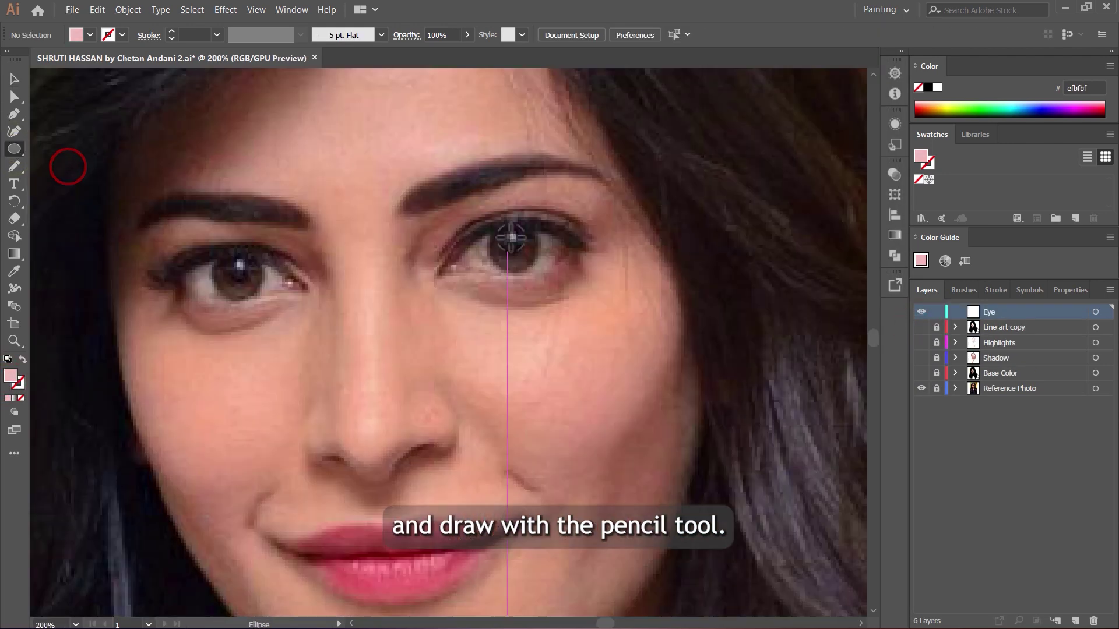
pyautogui.scroll(5, 514, 235)
pyautogui.moveTo(499, 249); pyautogui.dragTo(522, 294)
pyautogui.doubleClick(10, 376)
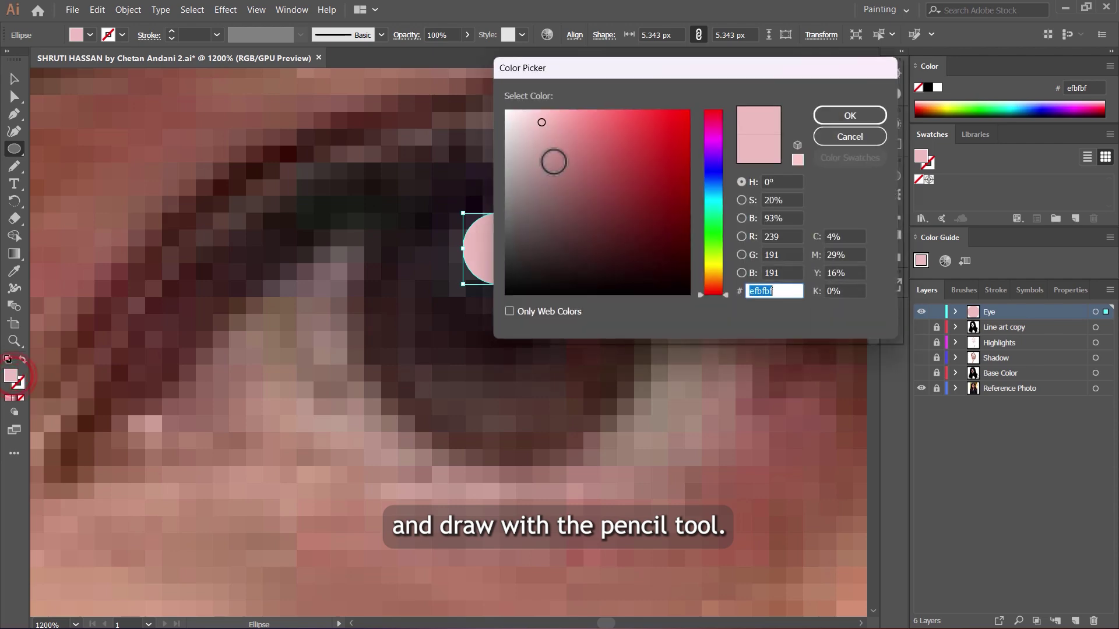
pyautogui.moveTo(554, 160); pyautogui.dragTo(505, 108)
pyautogui.click(849, 116)
# Step: Give the eye reflection circle a radial white-to-black gradient and move the white stop inward to enlarge its bright center
pyautogui.scroll(-4, 711, 227)
pyautogui.press('v')
pyautogui.scroll(4, 642, 245)
pyautogui.click(895, 235)
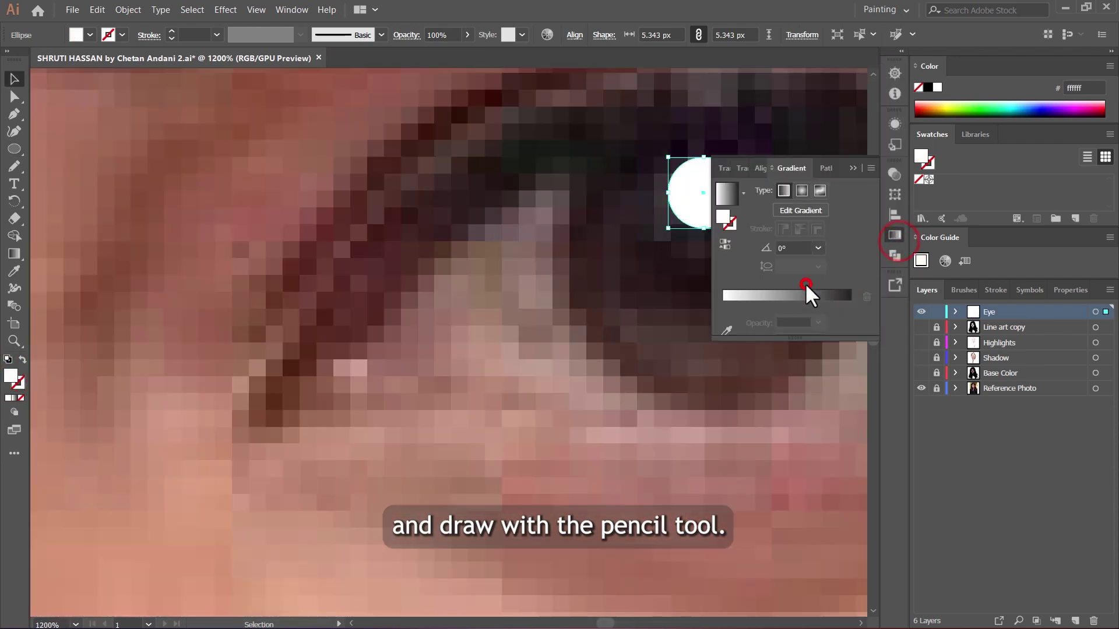
pyautogui.click(805, 291)
pyautogui.doubleClick(849, 304)
pyautogui.click(802, 190)
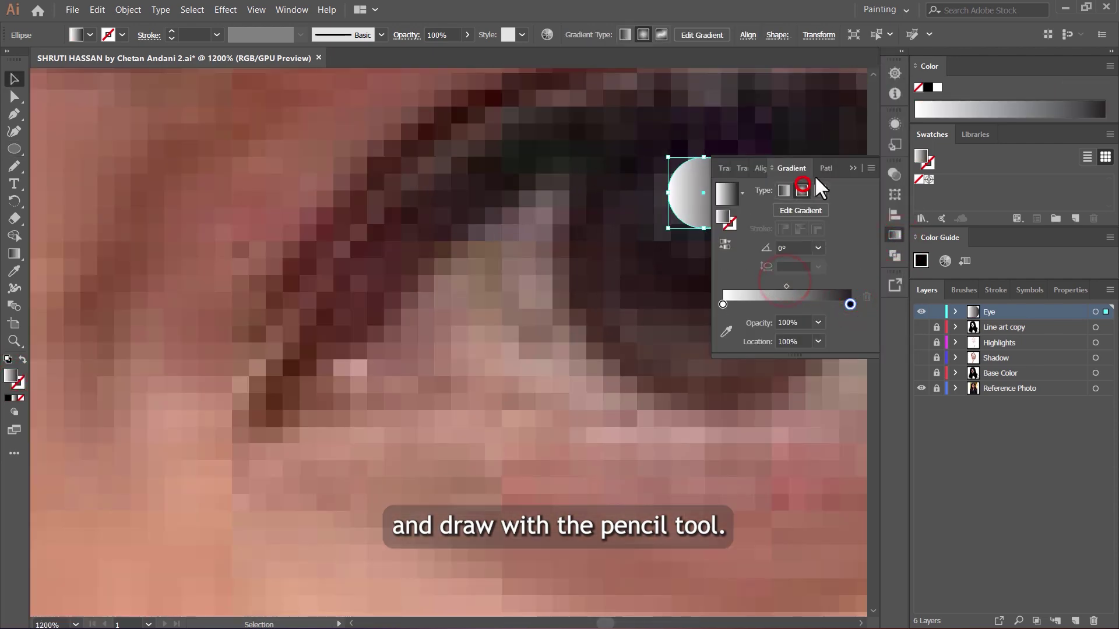
pyautogui.hotkey('ctrl', '+')
pyautogui.moveTo(722, 305); pyautogui.dragTo(767, 305)
pyautogui.scroll(-3, 630, 281)
pyautogui.click(894, 234)
# Step: Copy the gradient circle onto the left-hand eye's reflection, deselect it, and show the Highlights and Line art copy layers
pyautogui.scroll(-3, 697, 277)
pyautogui.moveTo(666, 267); pyautogui.dragTo(406, 326)
pyautogui.scroll(8, 398, 303)
pyautogui.scroll(-8, 442, 355)
pyautogui.click(458, 382)
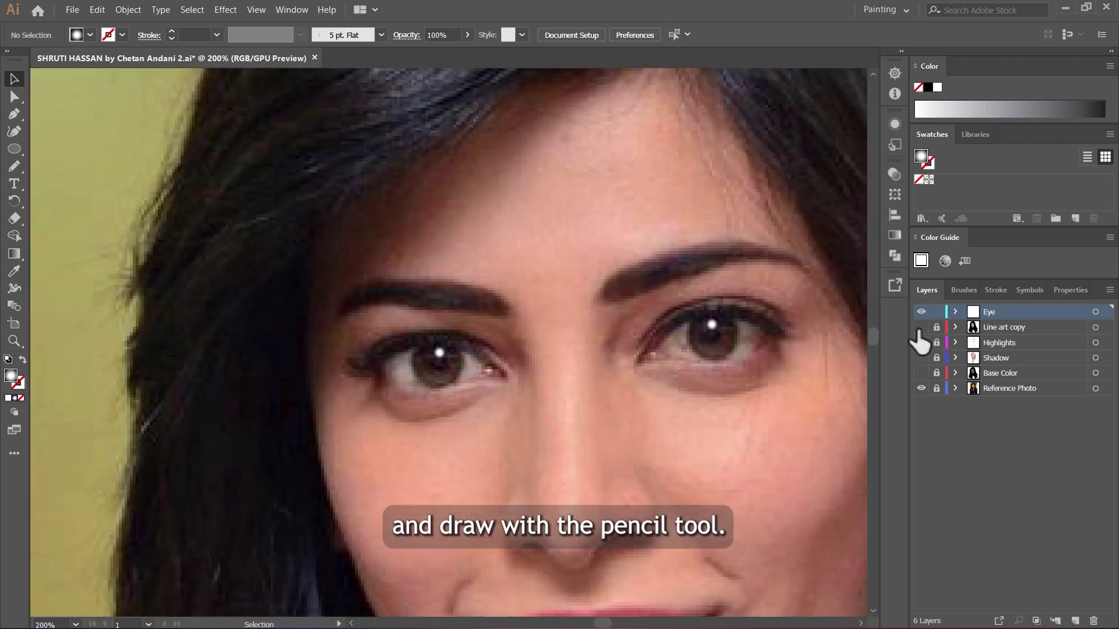
pyautogui.moveTo(921, 344); pyautogui.dragTo(920, 327)
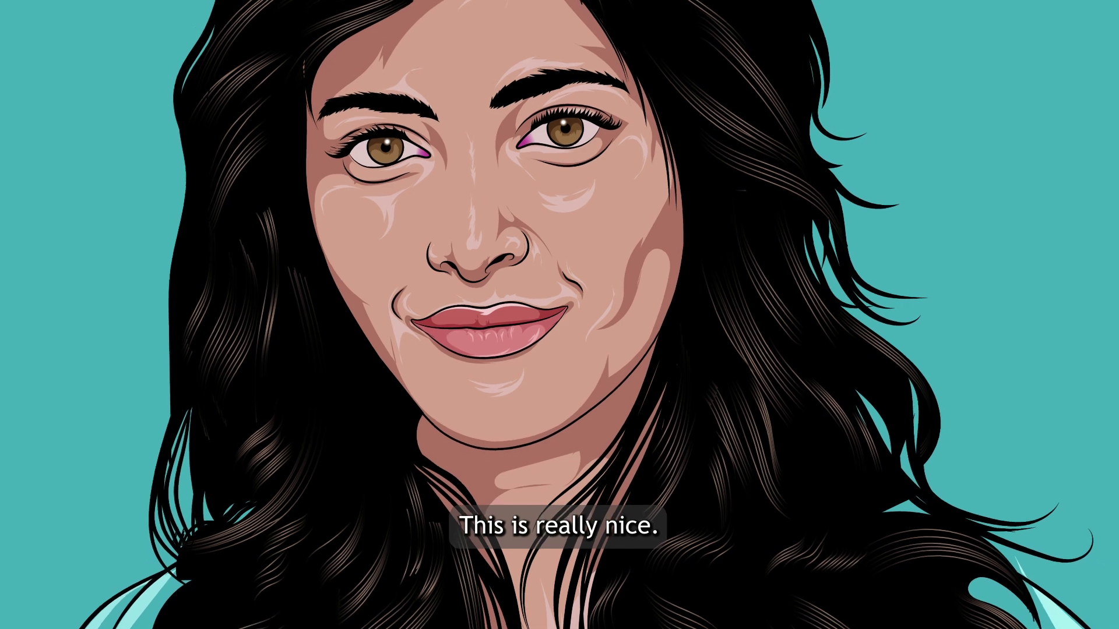